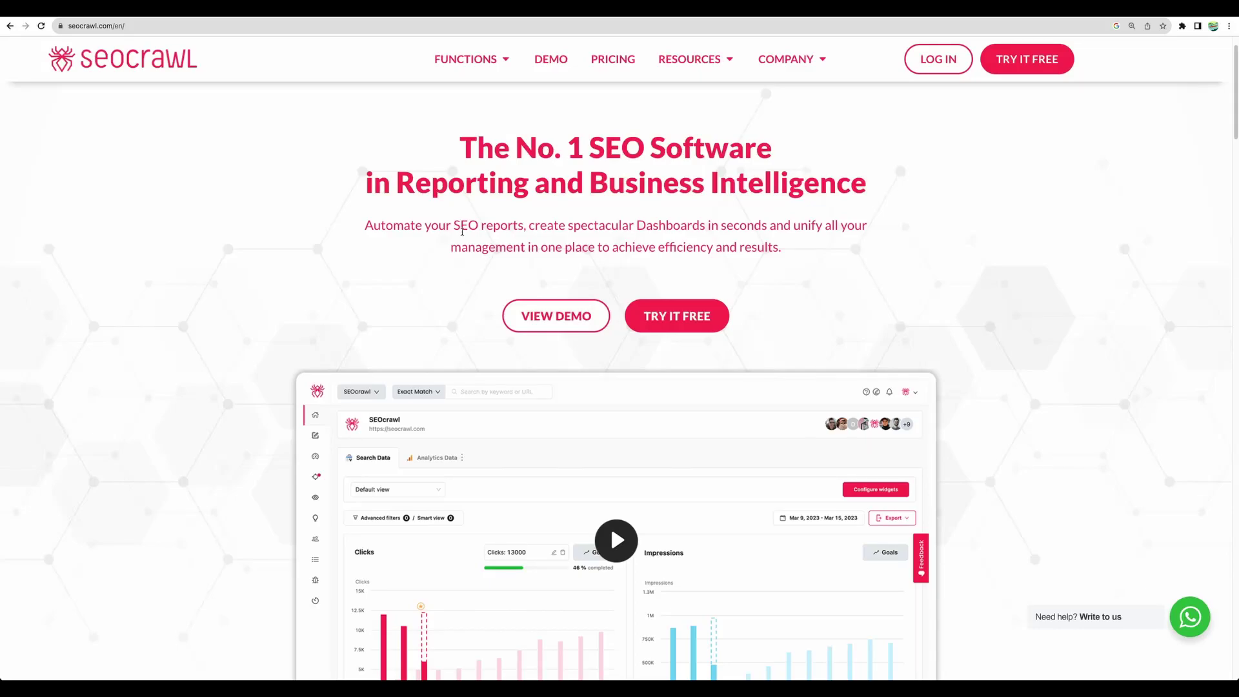
Go from seocrawl.com to AppSumo's SEOcrawl deal page, listing $19 for License Tier 1.
{"action": "scroll", "coordinate": [462, 231], "scroll_direction": "up", "scroll_amount": 2}
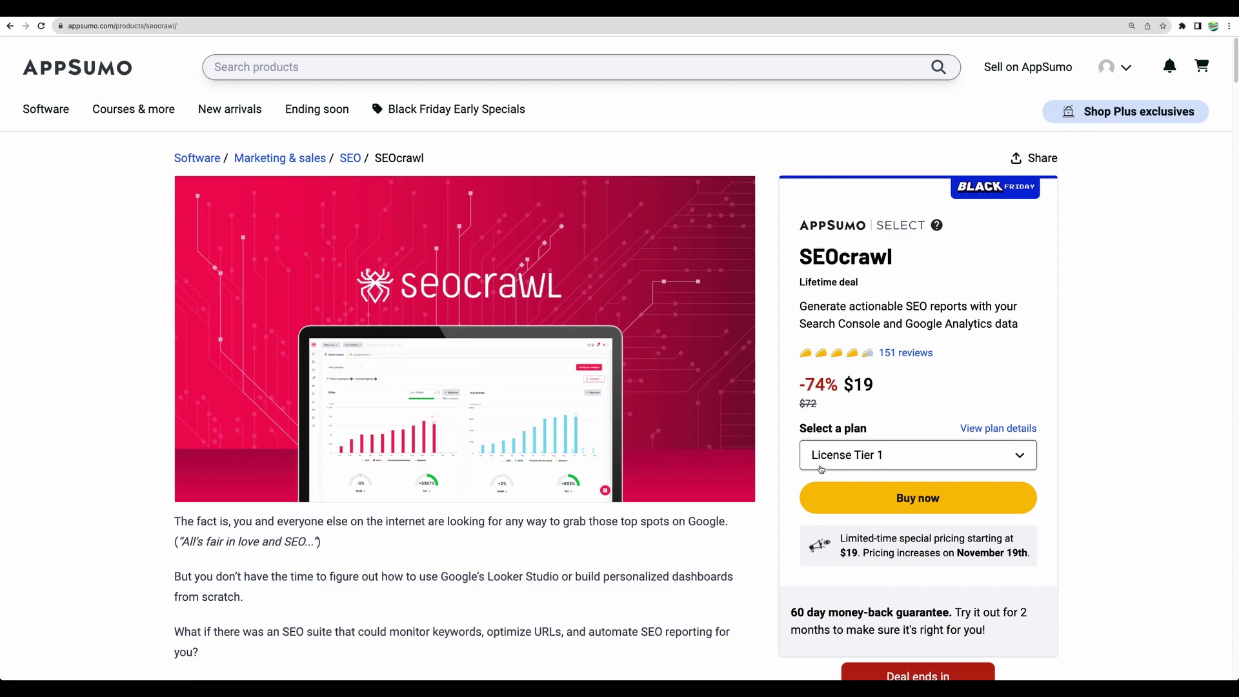
Highlight the pricing notice's $19 starting price and November 19th price-increase date.
{"action": "left_click_drag", "start_coordinate": [841, 553], "coordinate": [859, 553]}
{"action": "left_click_drag", "start_coordinate": [956, 553], "coordinate": [1031, 553]}
{"action": "left_click", "coordinate": [1046, 630]}
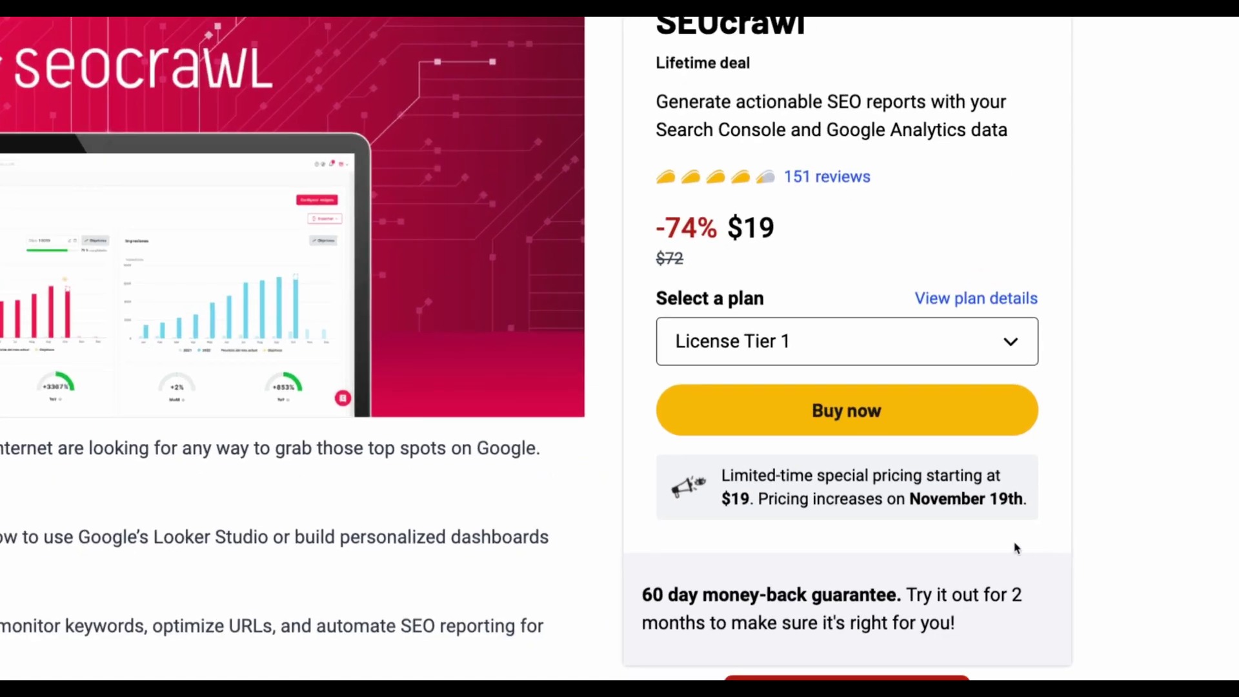
{"action": "left_click_drag", "start_coordinate": [724, 476], "coordinate": [1030, 500]}
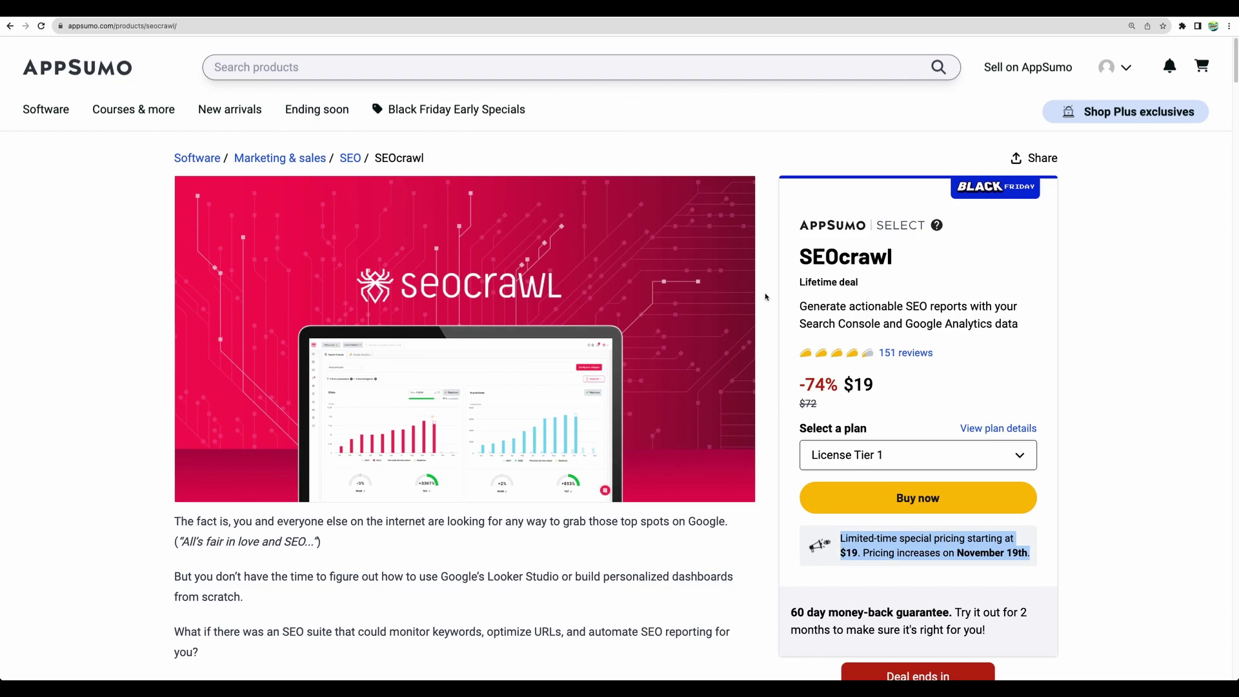
Set the third plan card to License Tier 4 and highlight its 10M monthly clicks limit.
{"action": "scroll", "coordinate": [766, 296], "scroll_direction": "down", "scroll_amount": 15}
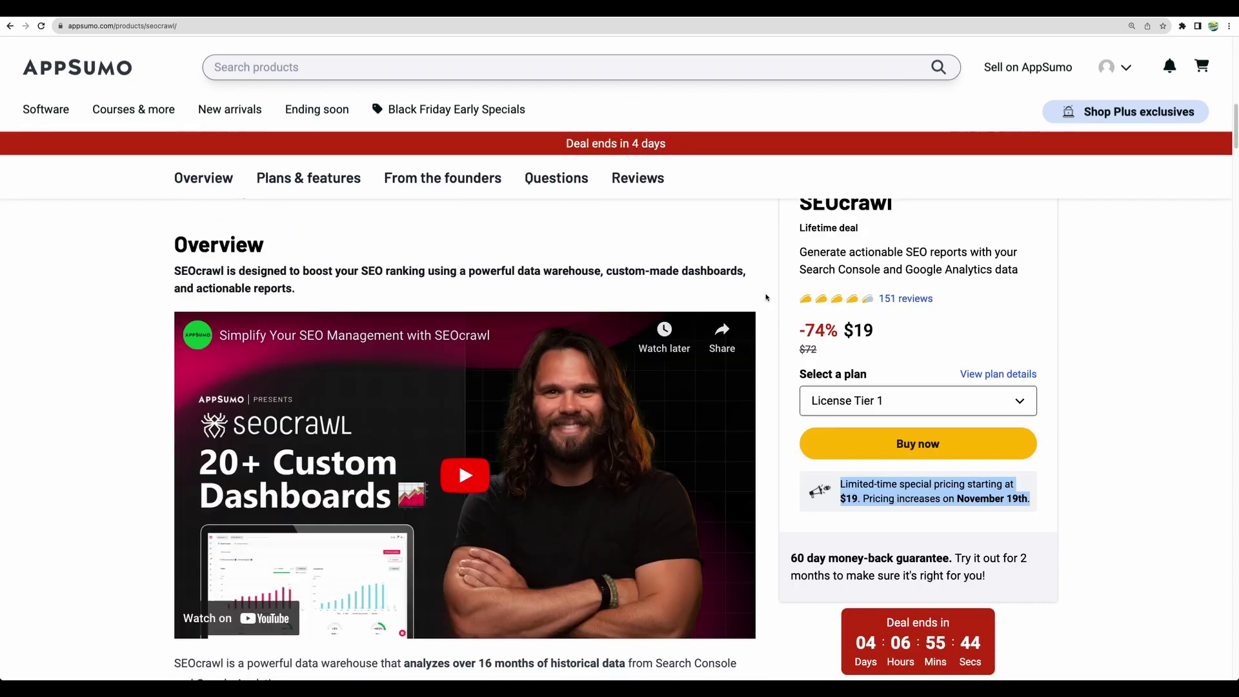
{"action": "scroll", "coordinate": [765, 297], "scroll_direction": "down", "scroll_amount": 20}
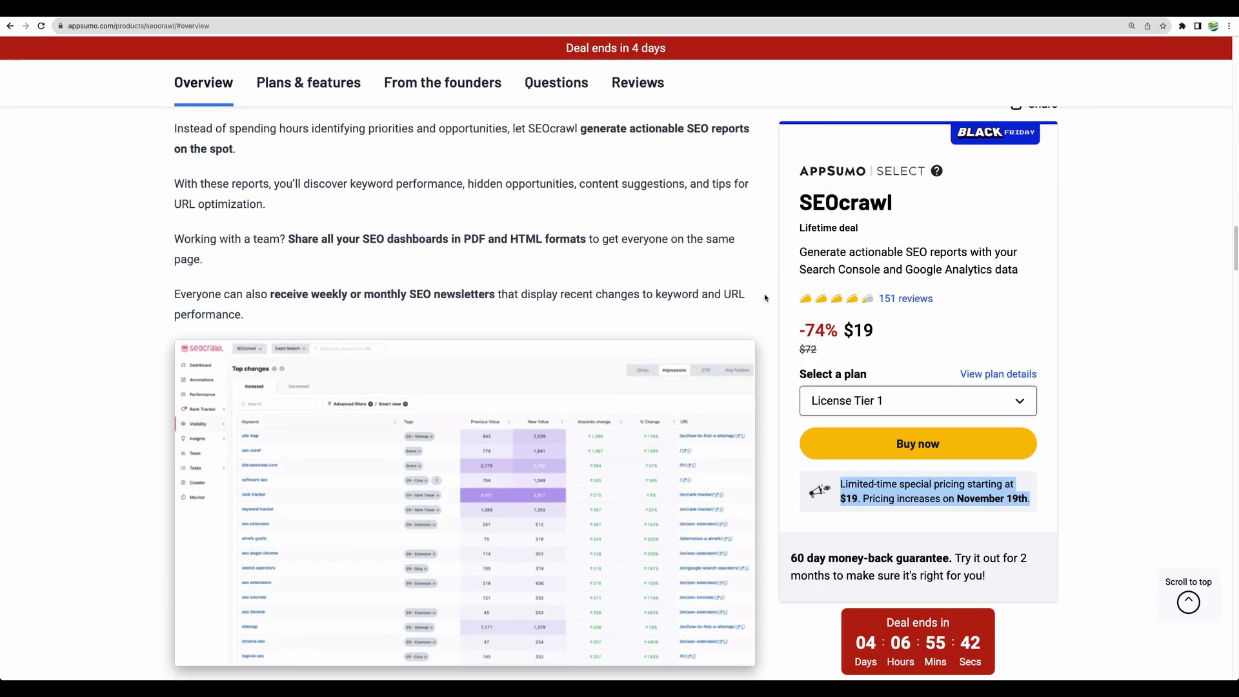
{"action": "scroll", "coordinate": [766, 298], "scroll_direction": "down", "scroll_amount": 1}
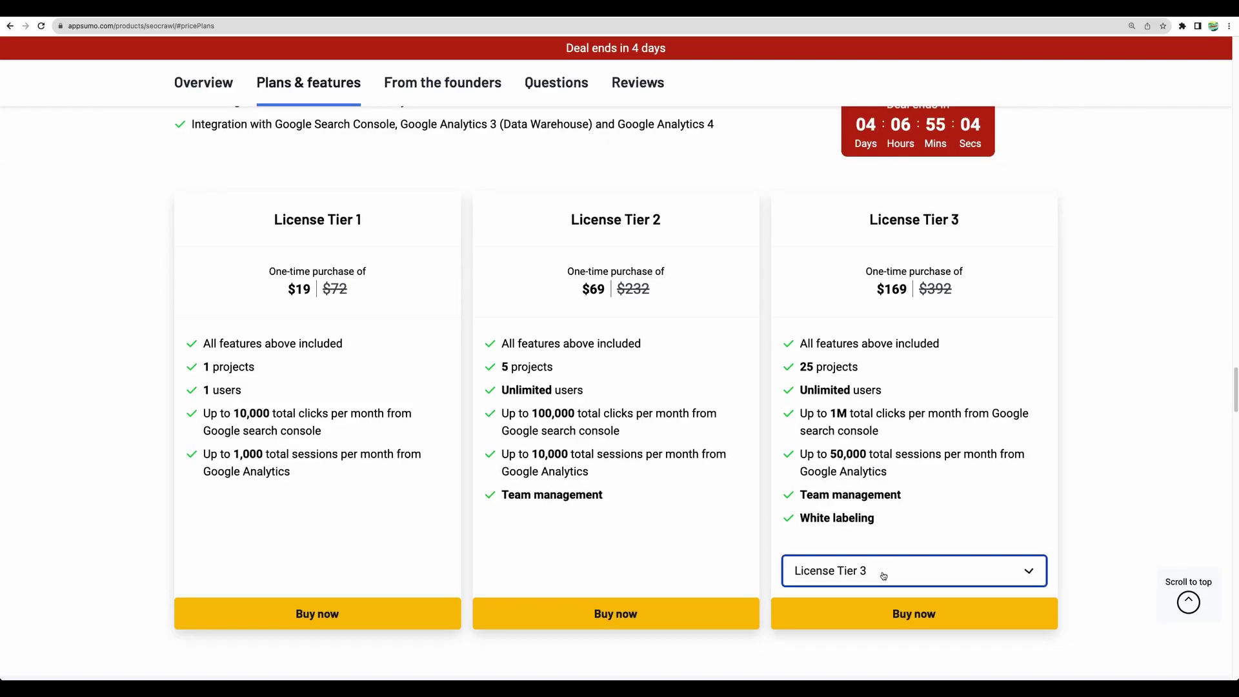
{"action": "left_click", "coordinate": [1024, 576]}
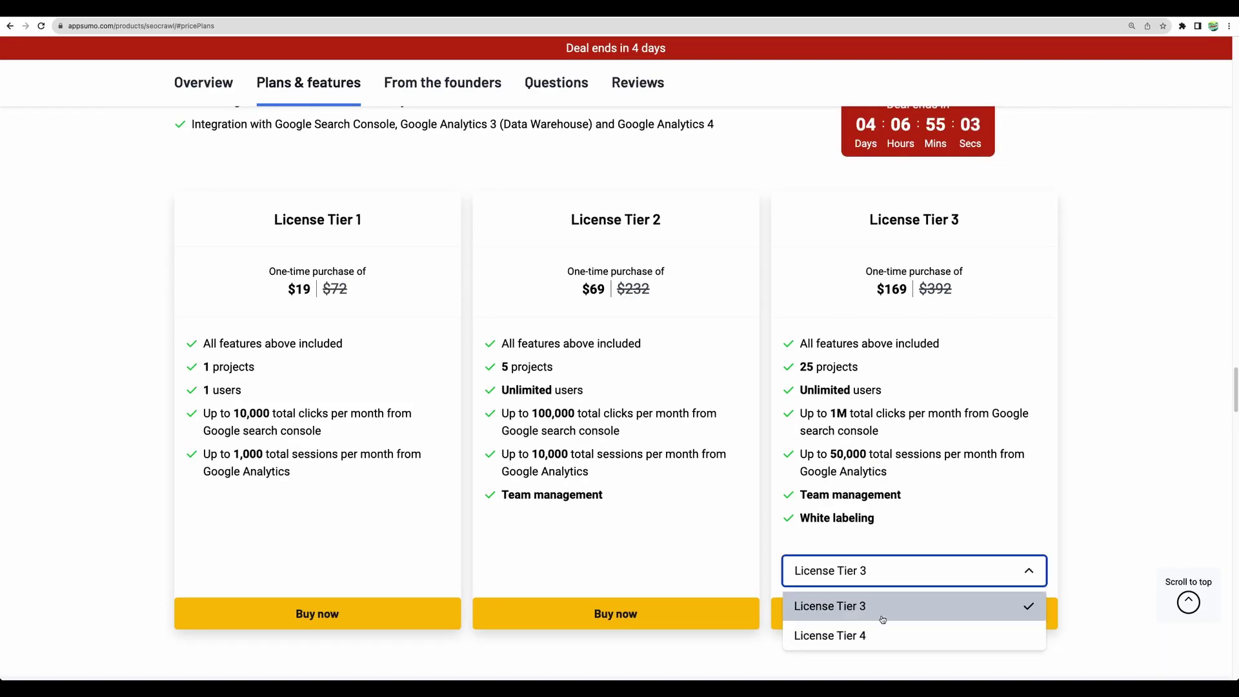
{"action": "left_click", "coordinate": [1020, 676]}
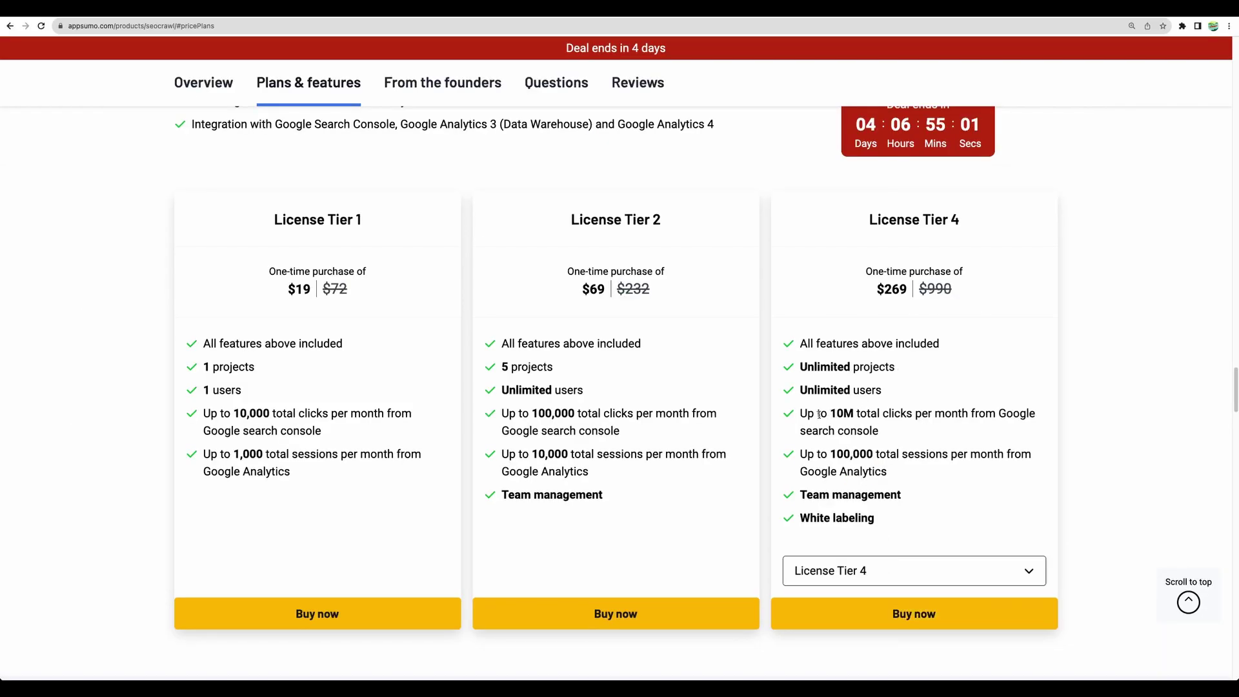
{"action": "left_click_drag", "start_coordinate": [799, 415], "coordinate": [911, 433]}
{"action": "left_click", "coordinate": [912, 429]}
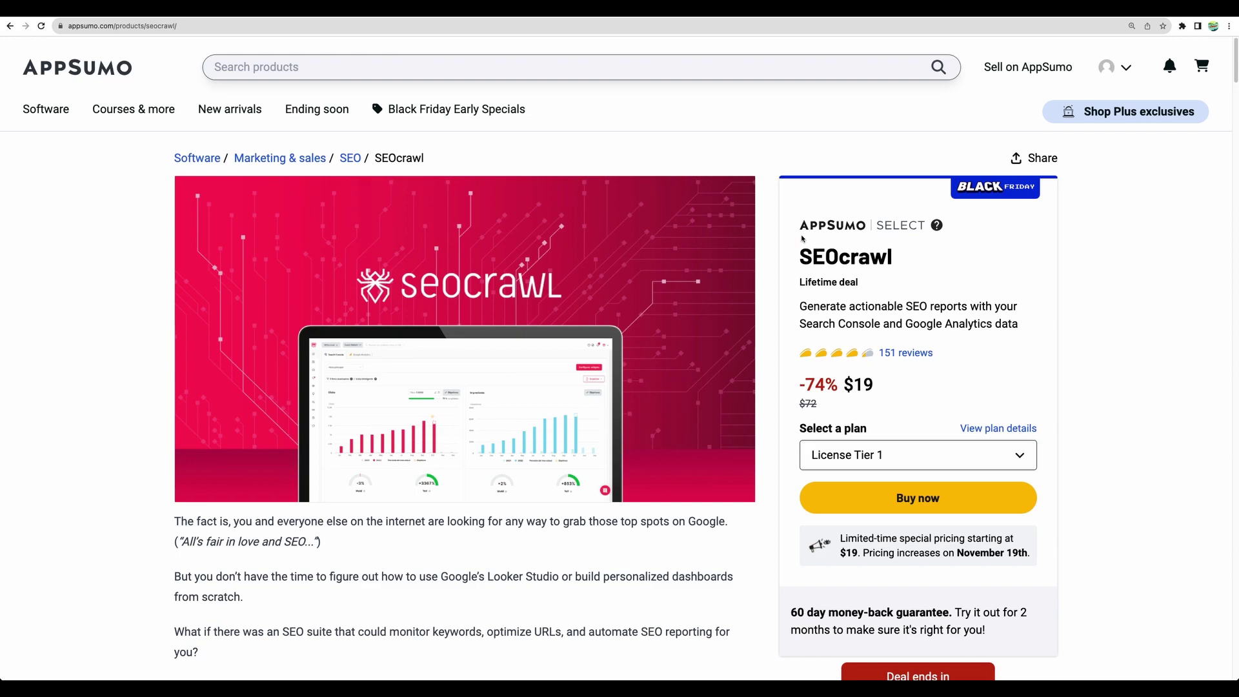
Highlight part of the SEOcrawl title, then move to the NeuronWriter 'dopamine and addiction' draft.
{"action": "left_click_drag", "start_coordinate": [801, 256], "coordinate": [834, 256]}
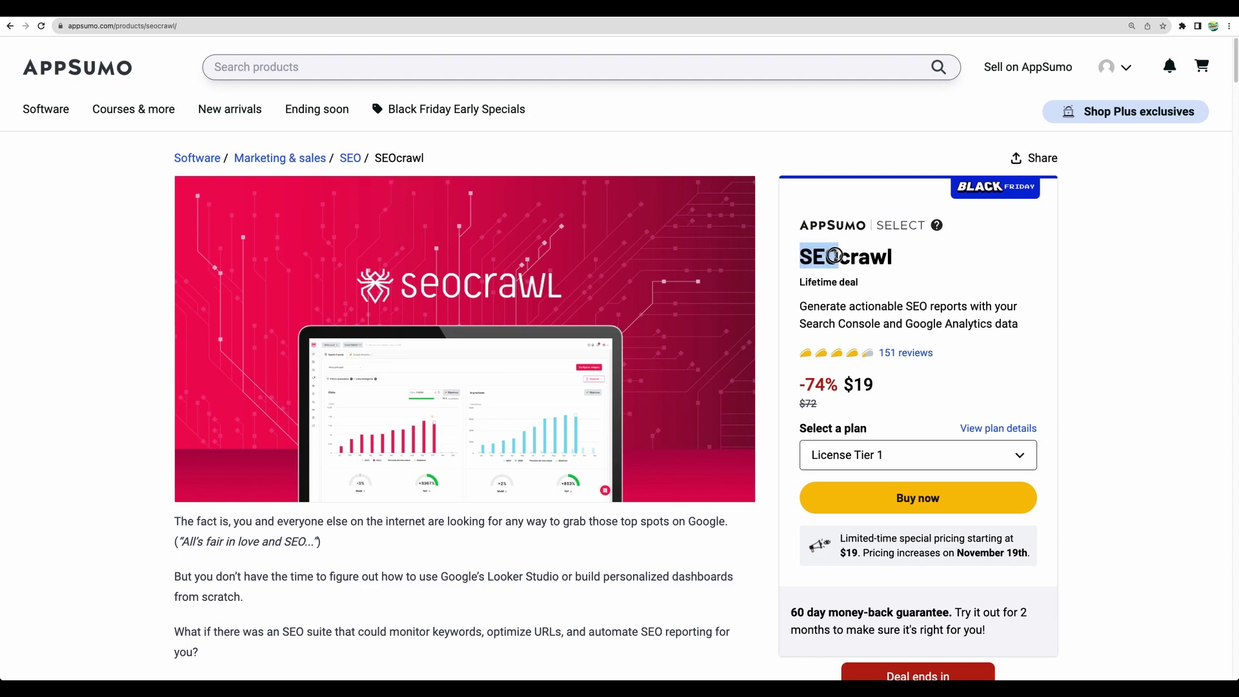
{"action": "left_click", "coordinate": [970, 208]}
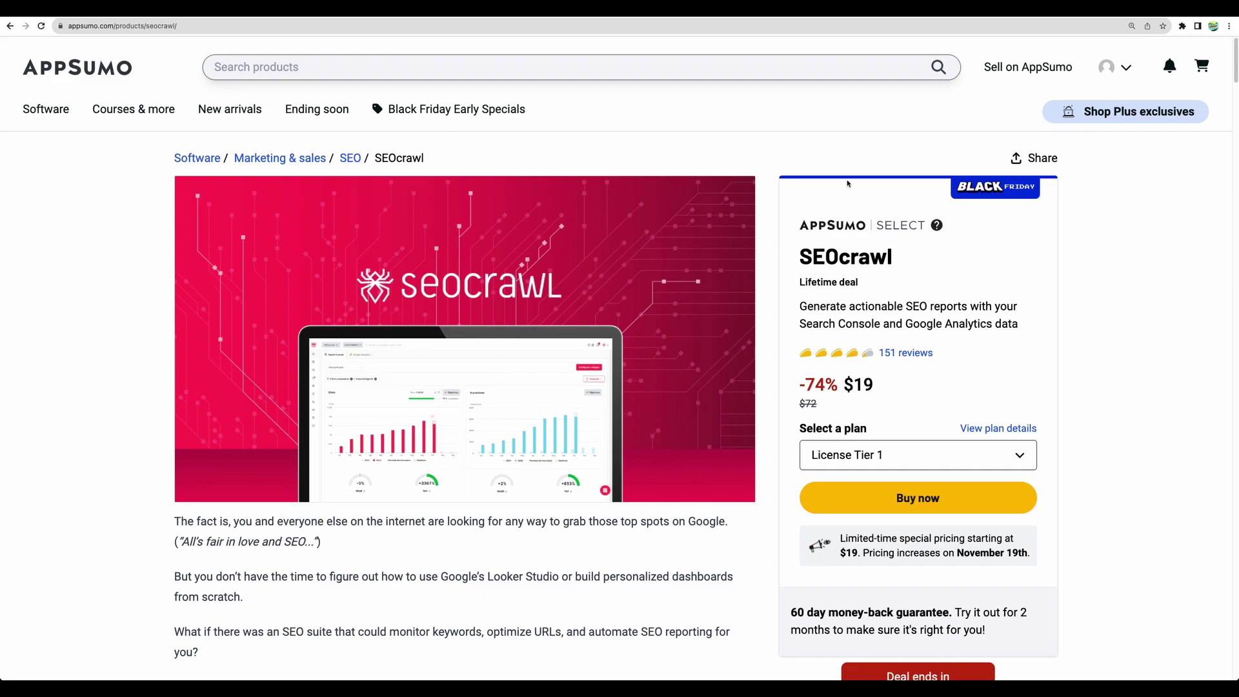
{"action": "scroll", "coordinate": [774, 367], "scroll_direction": "down", "scroll_amount": 1}
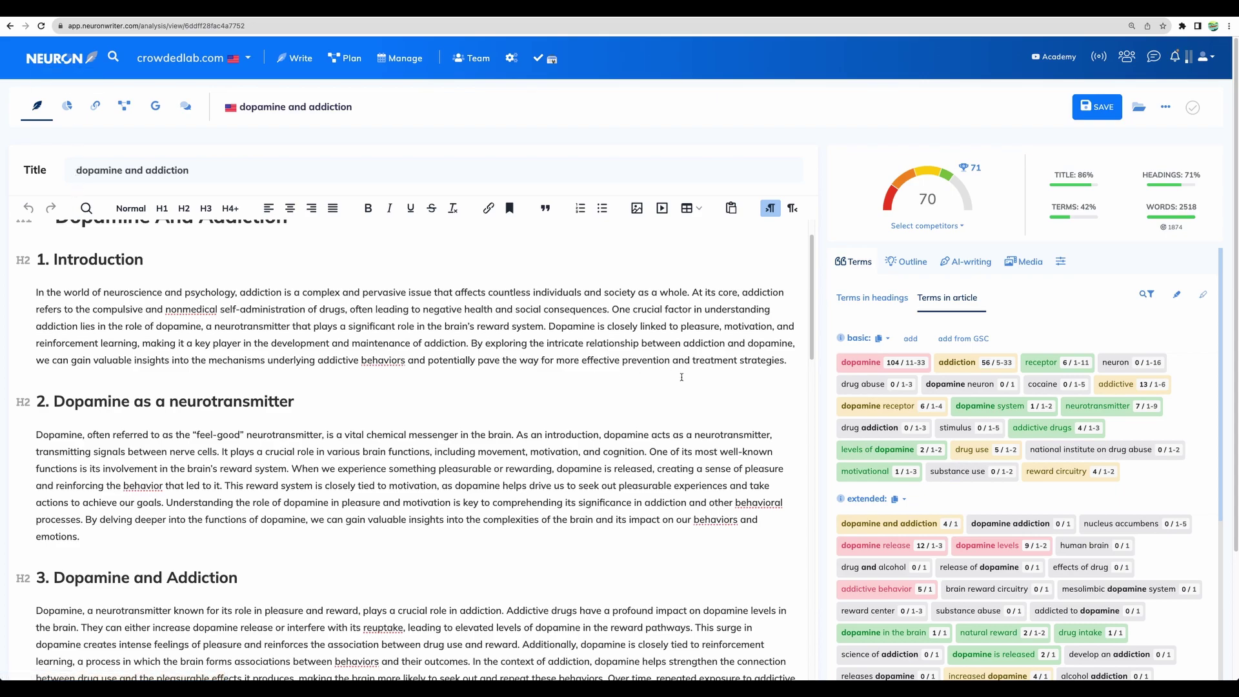
Scroll the NeuronWriter editor, then move to the Rank Math 'WordPress SEO Made Easy' homepage.
{"action": "scroll", "coordinate": [868, 400], "scroll_direction": "down", "scroll_amount": 3}
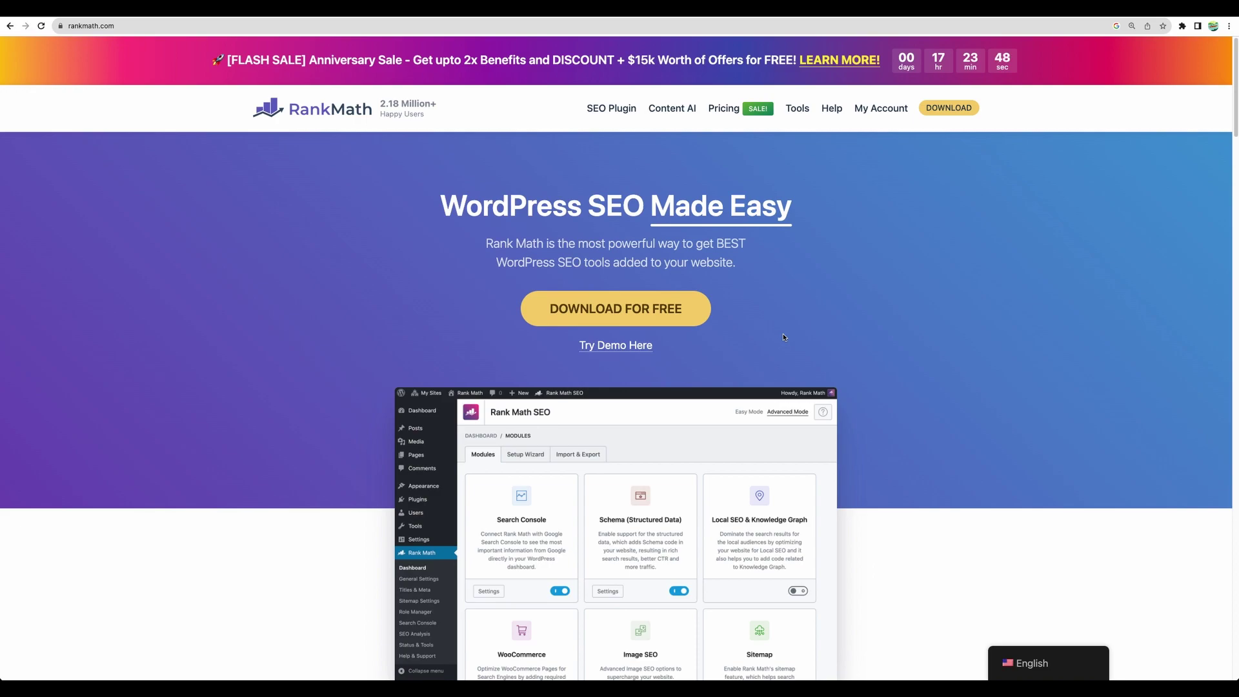
Scroll through rankmath.com, then bring up the namecheckup.com dashboard's 2022 vs 2023 Search Data charts.
{"action": "scroll", "coordinate": [783, 336], "scroll_direction": "down", "scroll_amount": 3}
{"action": "scroll", "coordinate": [782, 337], "scroll_direction": "up", "scroll_amount": 3}
{"action": "scroll", "coordinate": [615, 398], "scroll_direction": "down", "scroll_amount": 2}
{"action": "scroll", "coordinate": [614, 398], "scroll_direction": "down", "scroll_amount": 3}
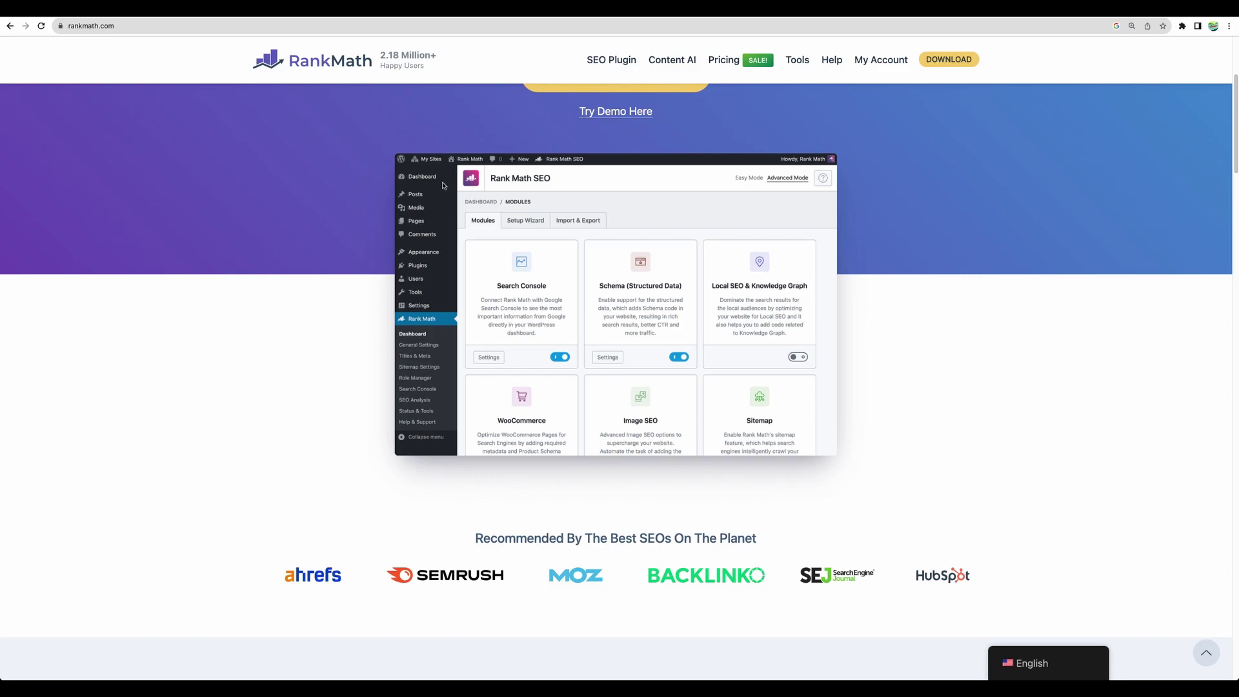
{"action": "scroll", "coordinate": [440, 220], "scroll_direction": "up", "scroll_amount": 5}
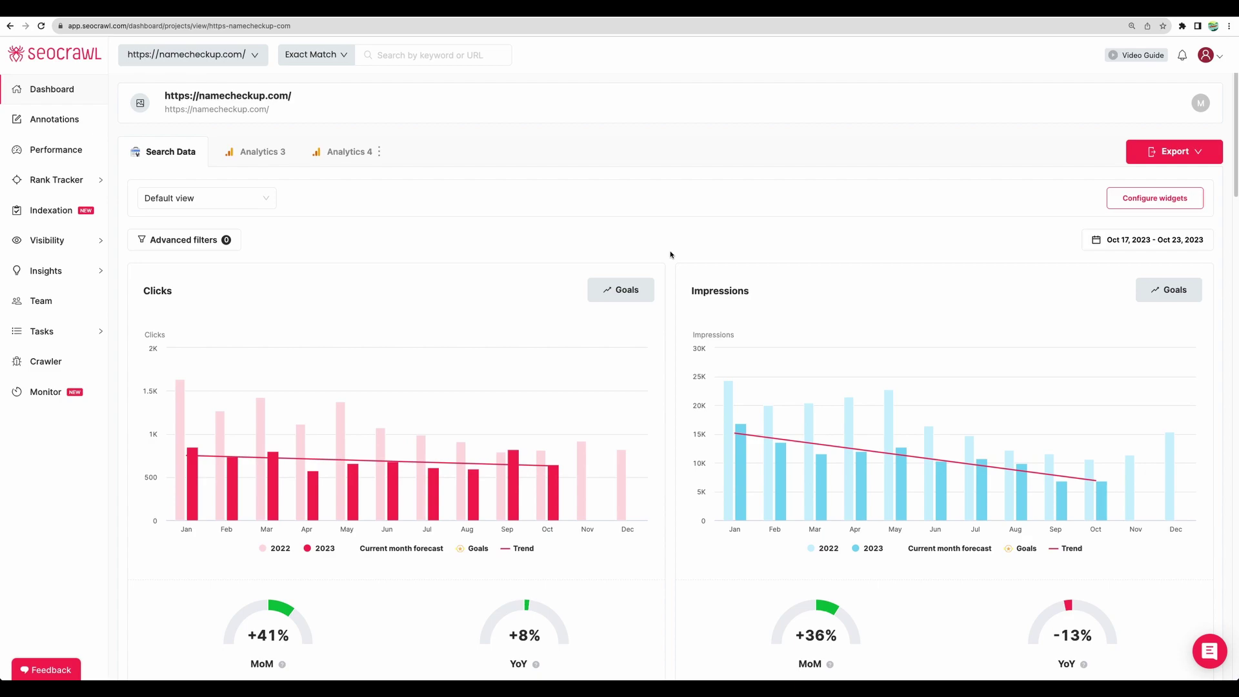
{"action": "scroll", "coordinate": [670, 255], "scroll_direction": "down", "scroll_amount": 3}
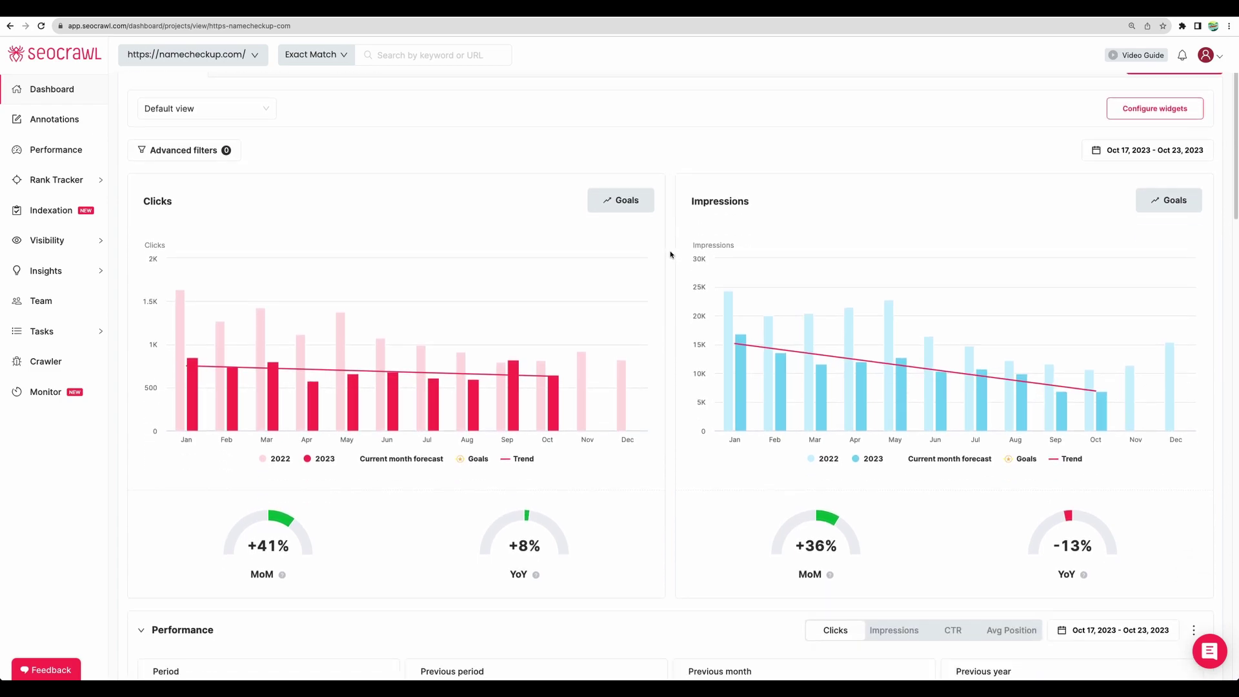
{"action": "scroll", "coordinate": [670, 255], "scroll_direction": "down", "scroll_amount": 1}
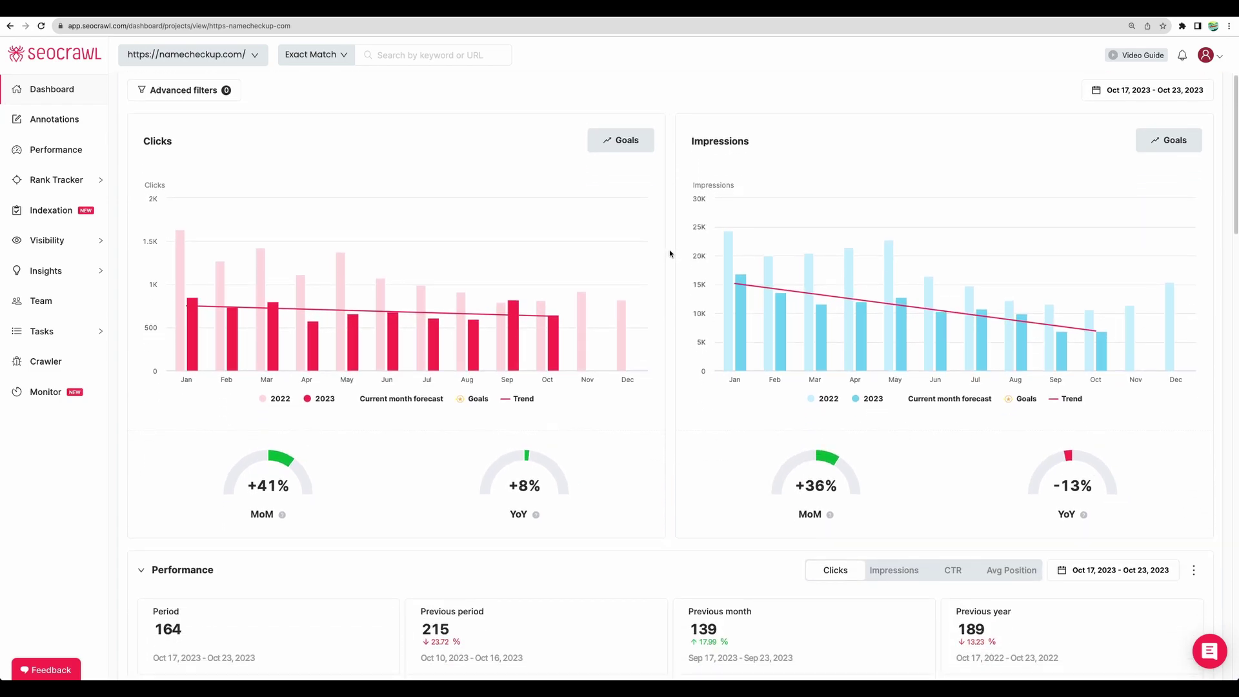
{"action": "mouse_move", "coordinate": [208, 322]}
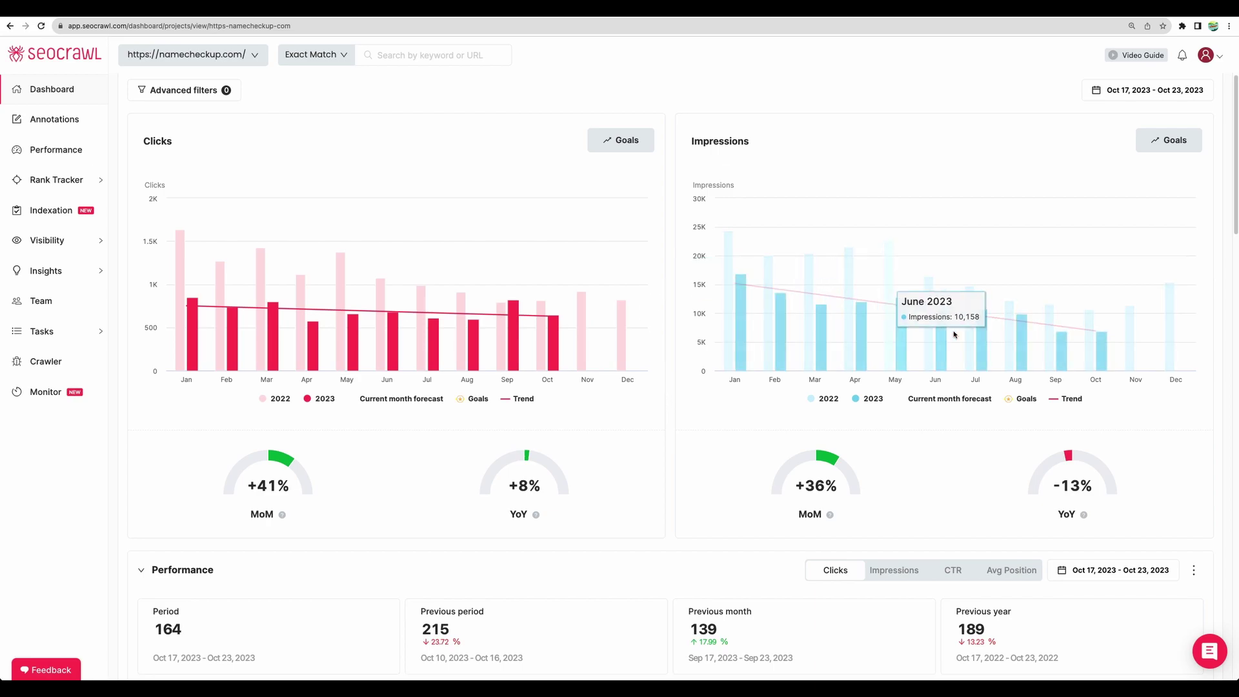
View Impressions, CTR and Avg Position, then set a custom Aug 1–Oct 23, 2023 range.
{"action": "scroll", "coordinate": [665, 396], "scroll_direction": "down", "scroll_amount": 5}
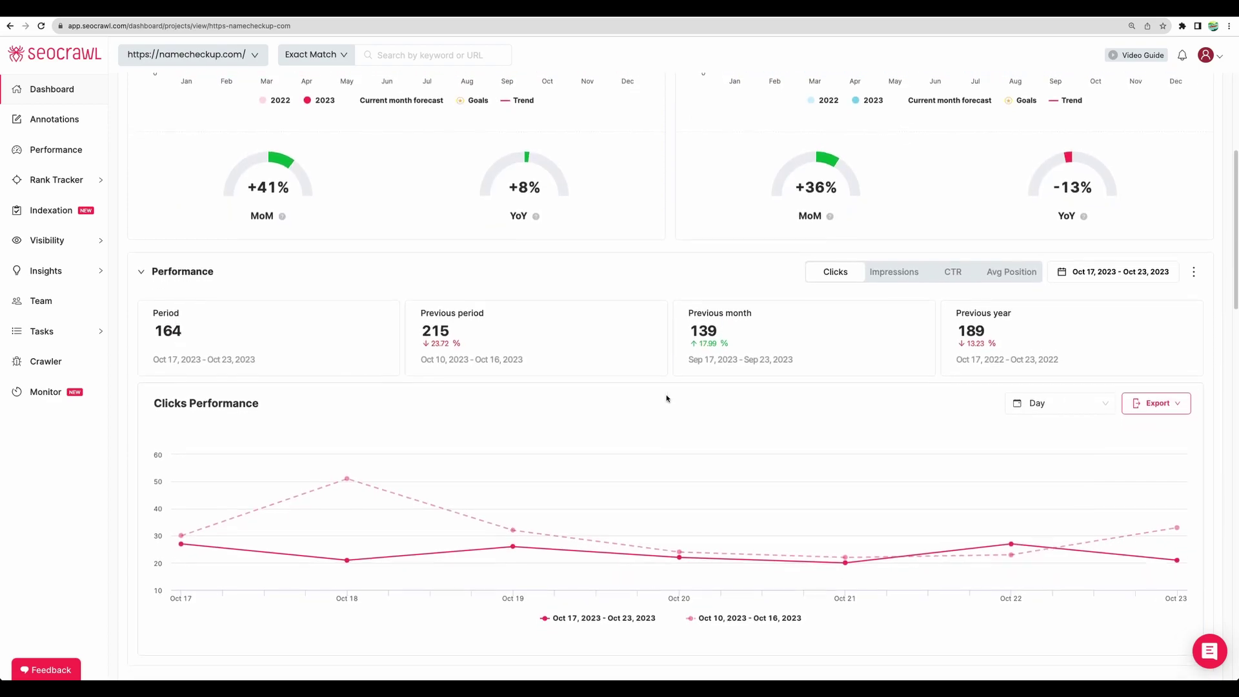
{"action": "scroll", "coordinate": [666, 397], "scroll_direction": "down", "scroll_amount": 2}
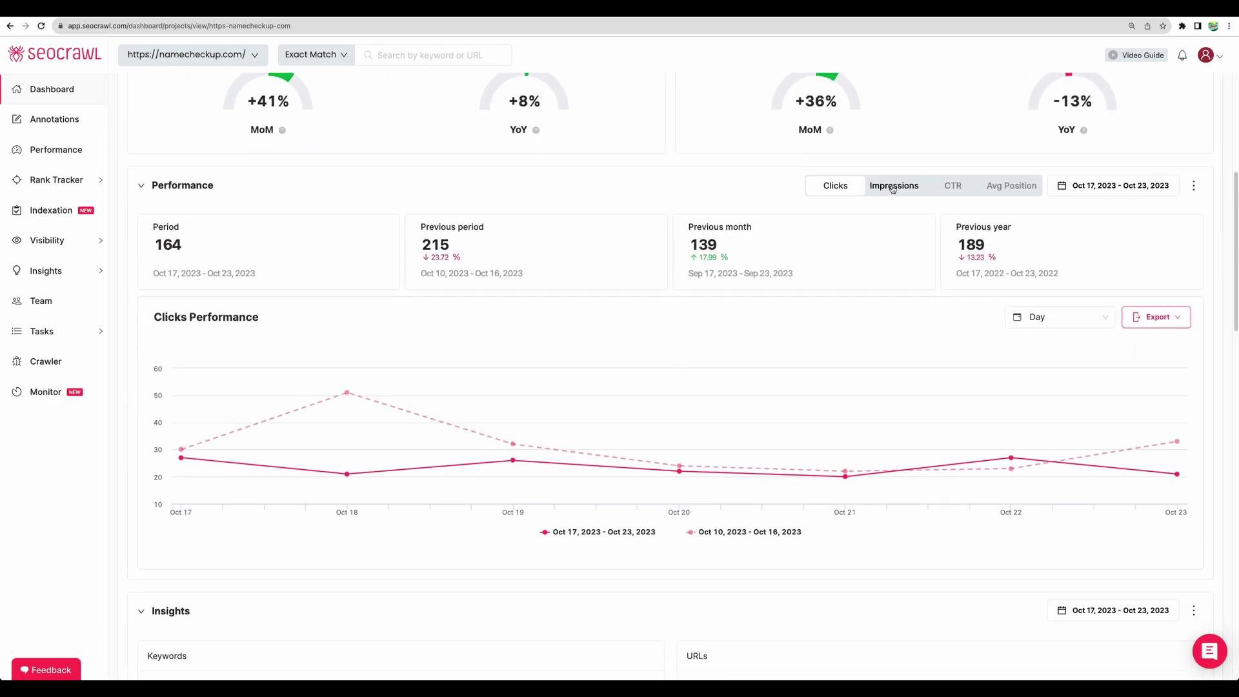
{"action": "left_click", "coordinate": [892, 187]}
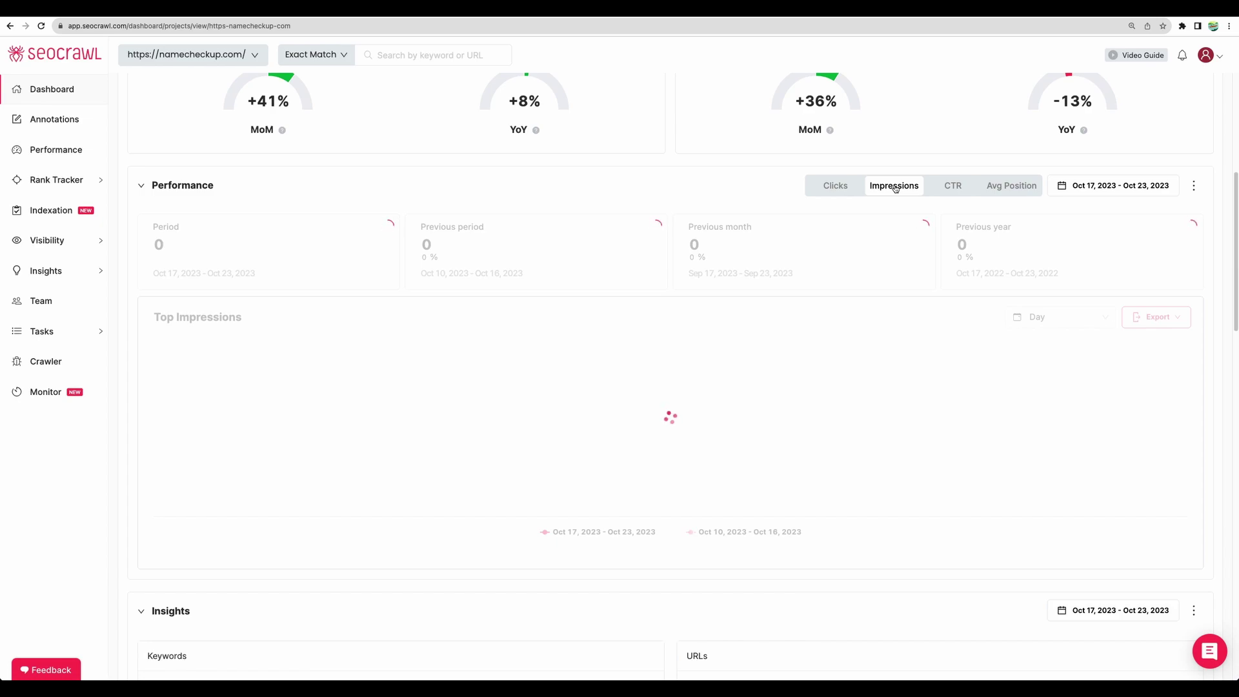
{"action": "left_click", "coordinate": [953, 187]}
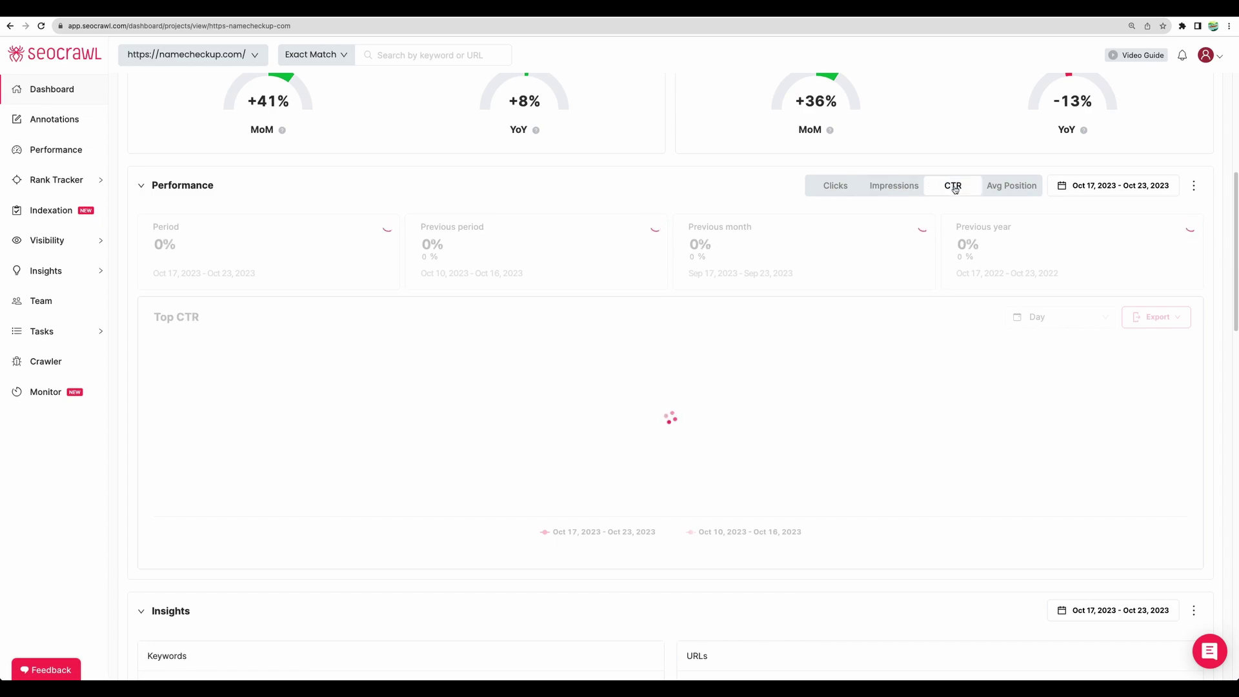
{"action": "left_click", "coordinate": [1001, 189]}
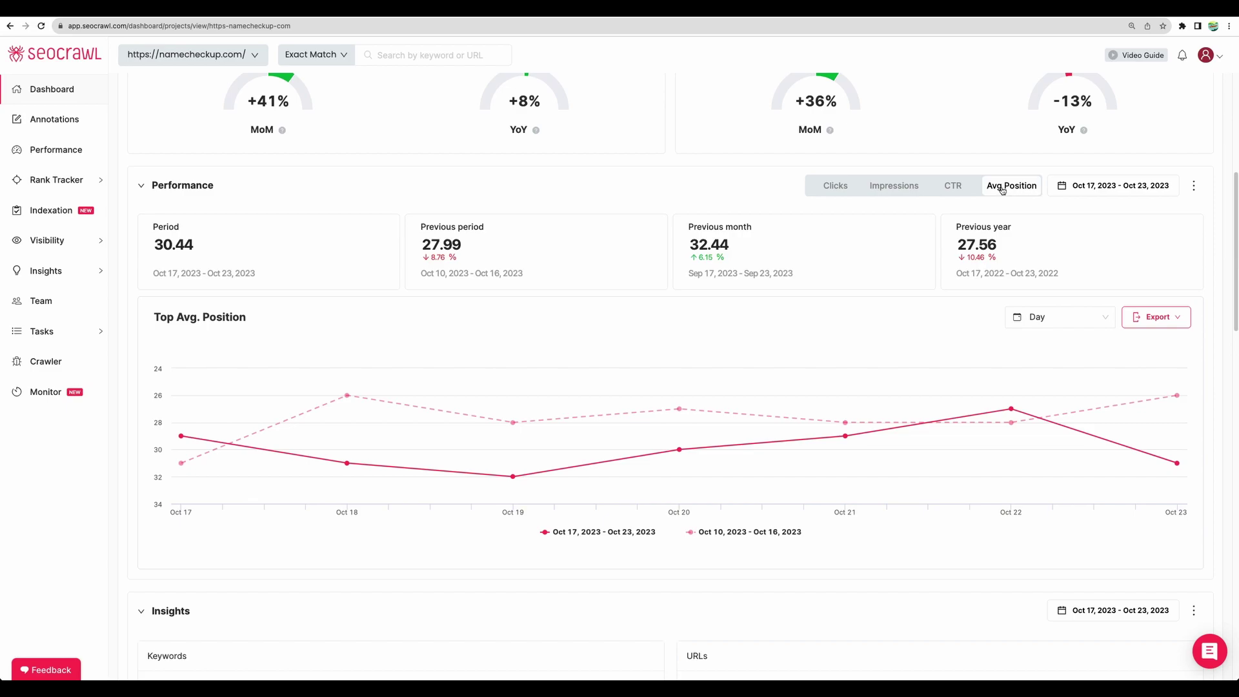
{"action": "left_click", "coordinate": [1102, 186]}
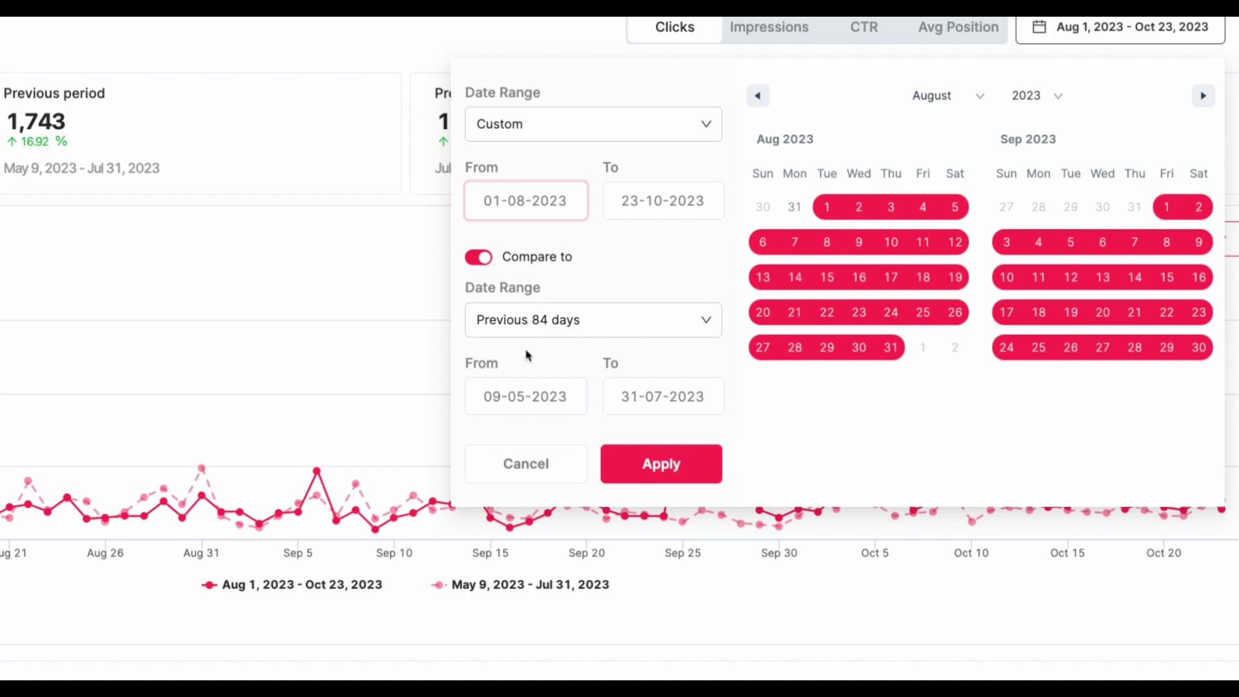
{"action": "left_click", "coordinate": [526, 463]}
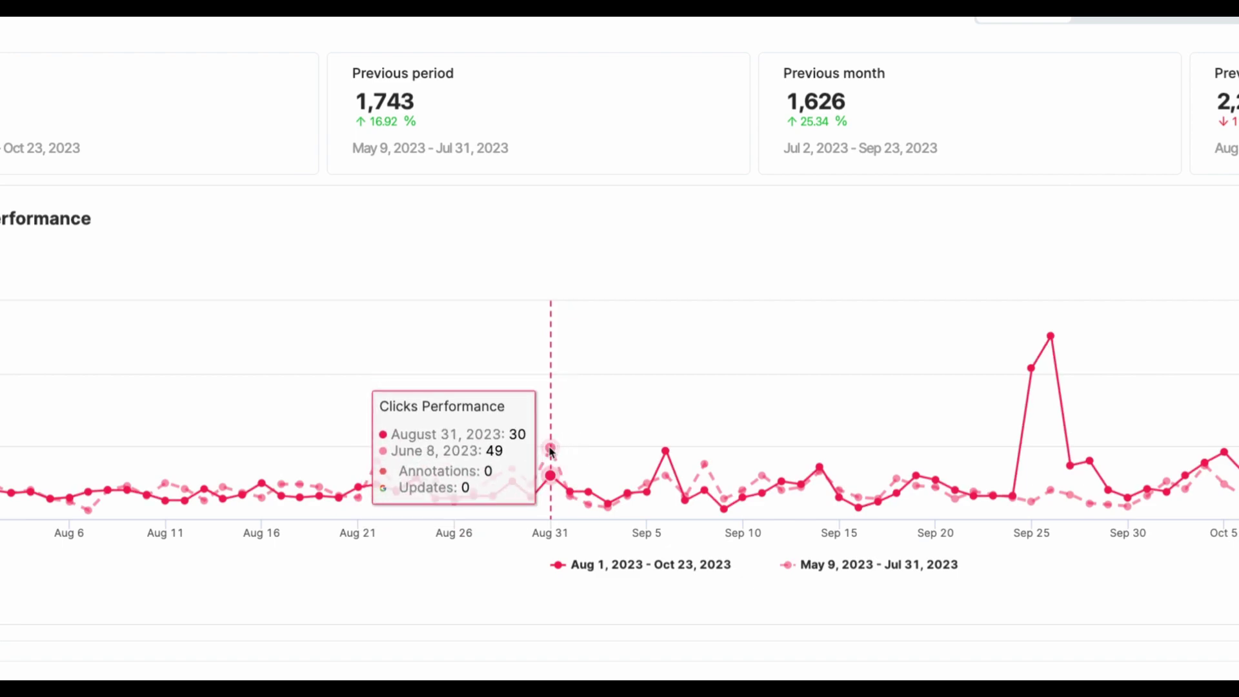
{"action": "scroll", "coordinate": [551, 450], "scroll_direction": "down", "scroll_amount": 5}
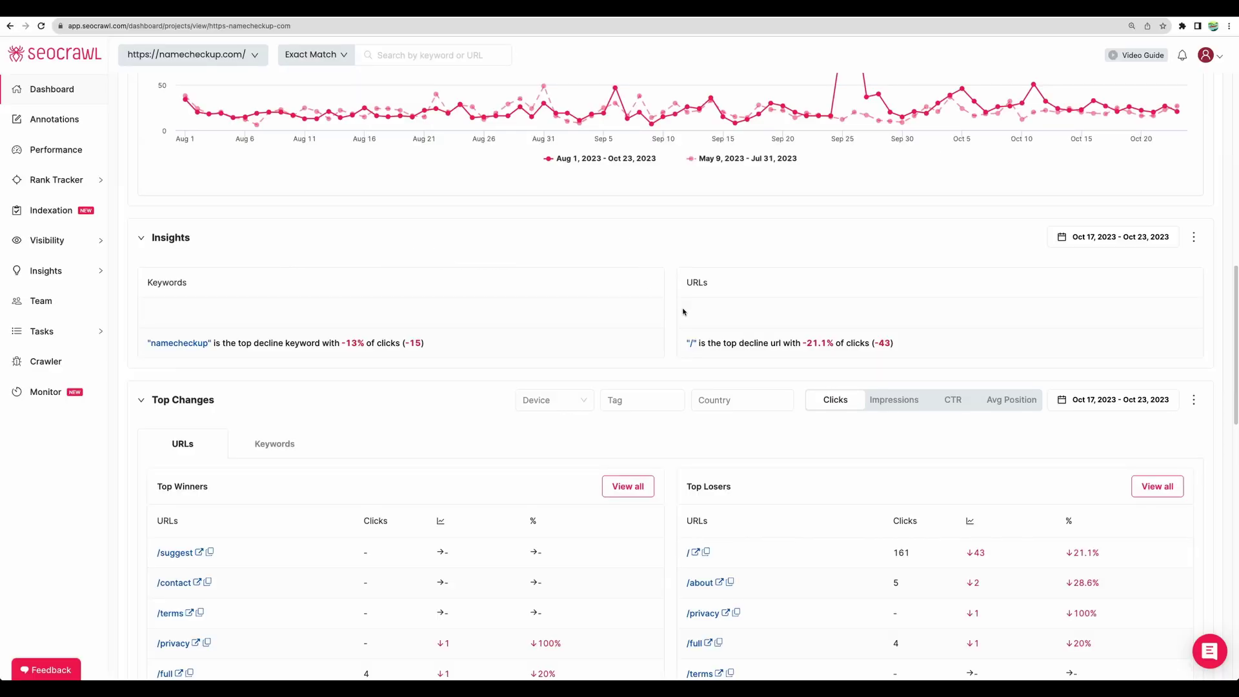
{"action": "scroll", "coordinate": [671, 284], "scroll_direction": "down", "scroll_amount": 3}
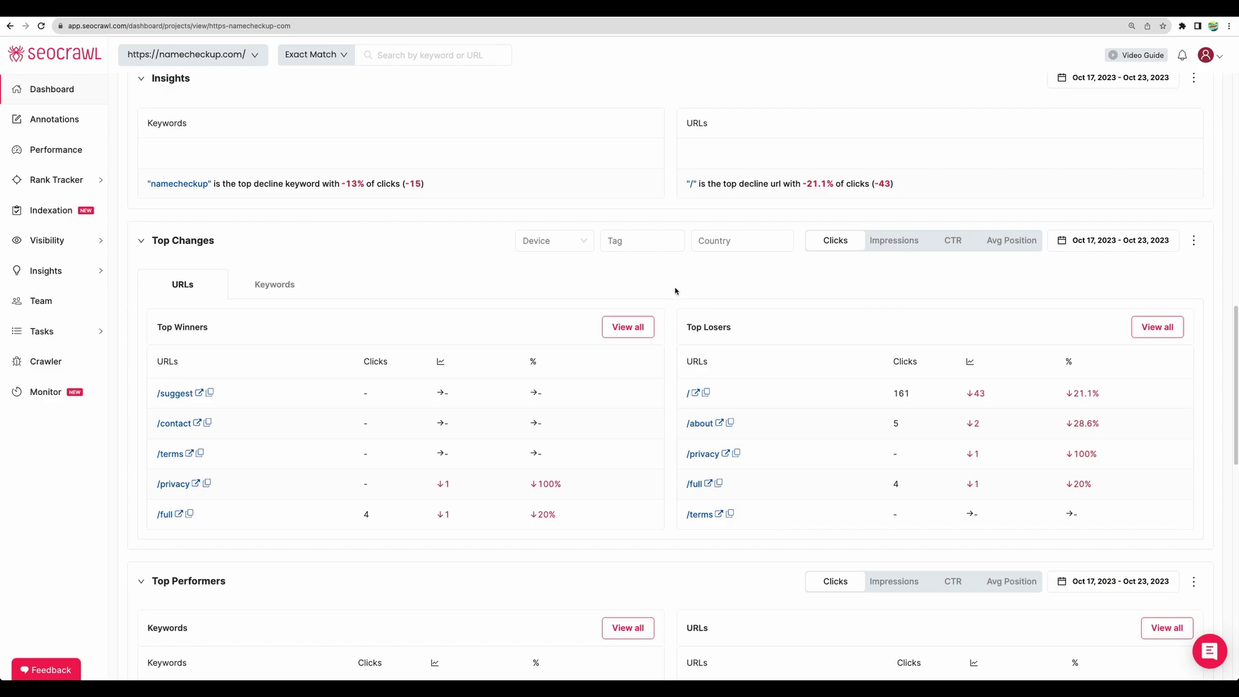
{"action": "scroll", "coordinate": [671, 308], "scroll_direction": "down", "scroll_amount": 5}
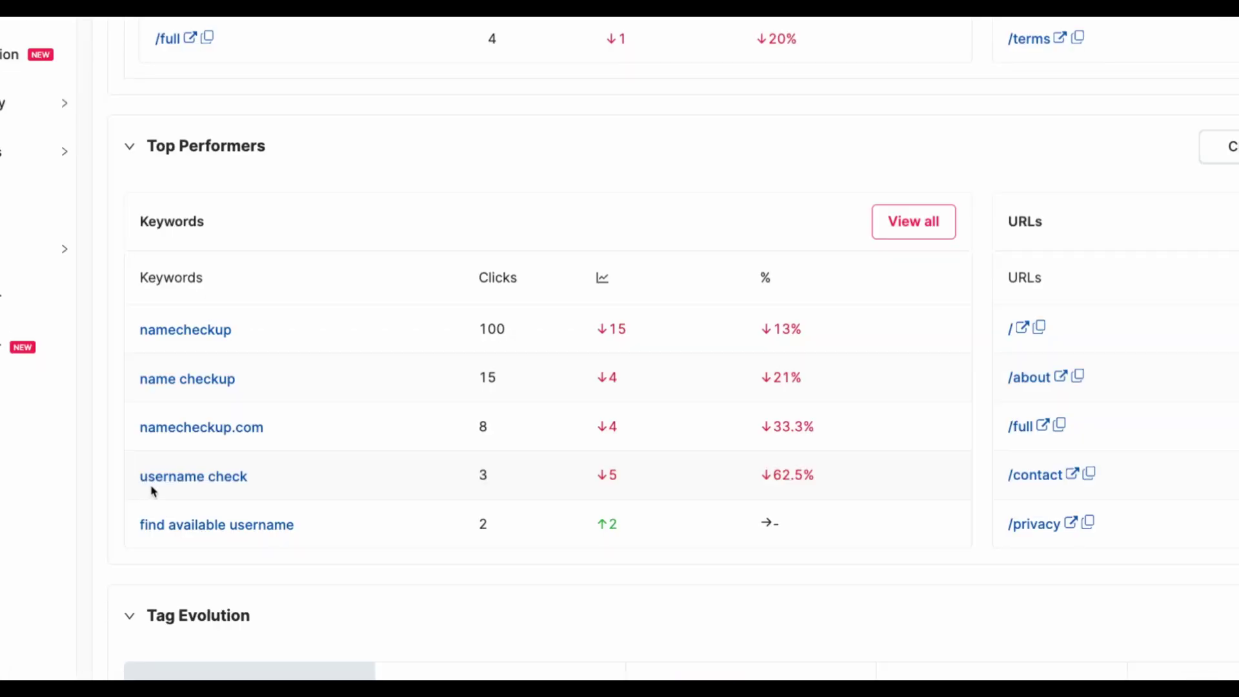
{"action": "scroll", "coordinate": [1155, 465], "scroll_direction": "down", "scroll_amount": 8}
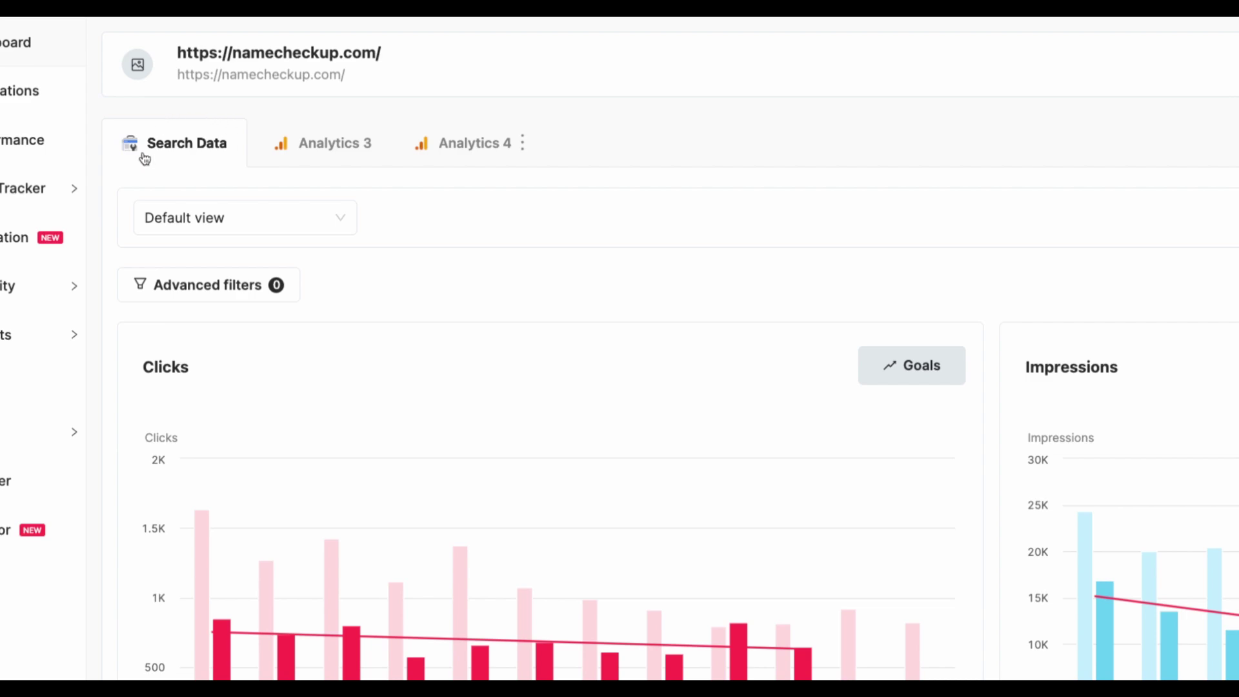
Open Analytics 4 and scroll through sessions, user stats, conversions and User and sessions acquisition.
{"action": "left_click", "coordinate": [454, 148]}
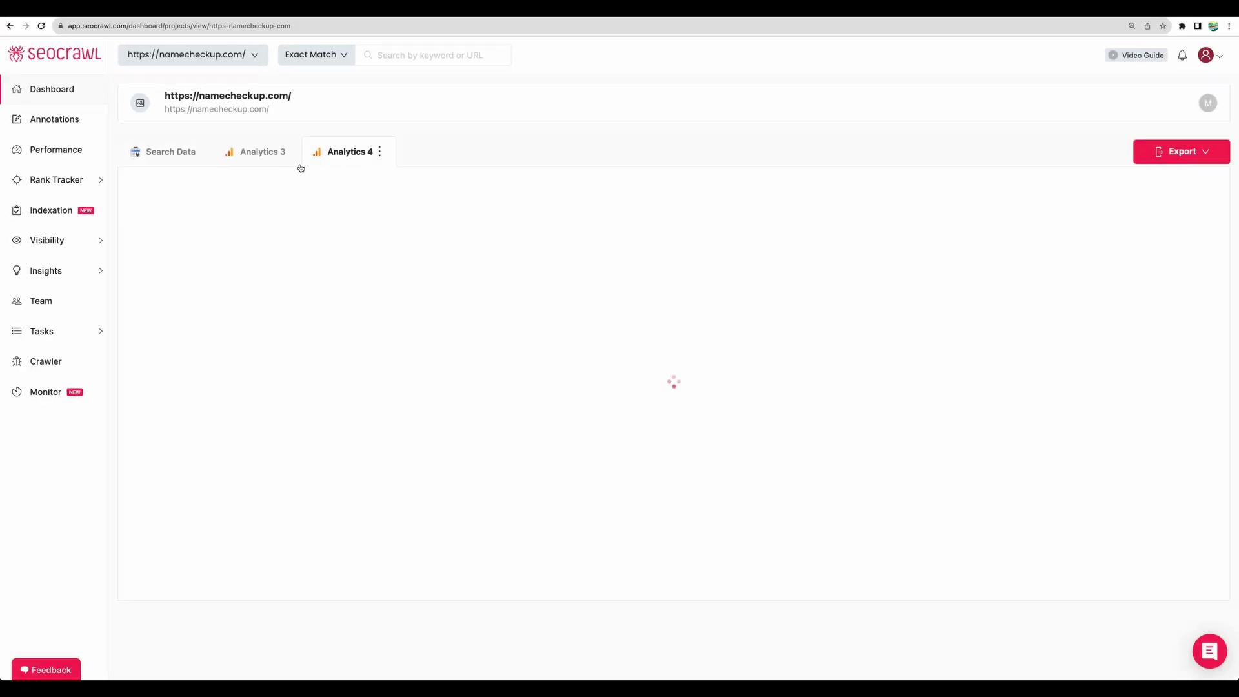
{"action": "scroll", "coordinate": [974, 389], "scroll_direction": "down", "scroll_amount": 2}
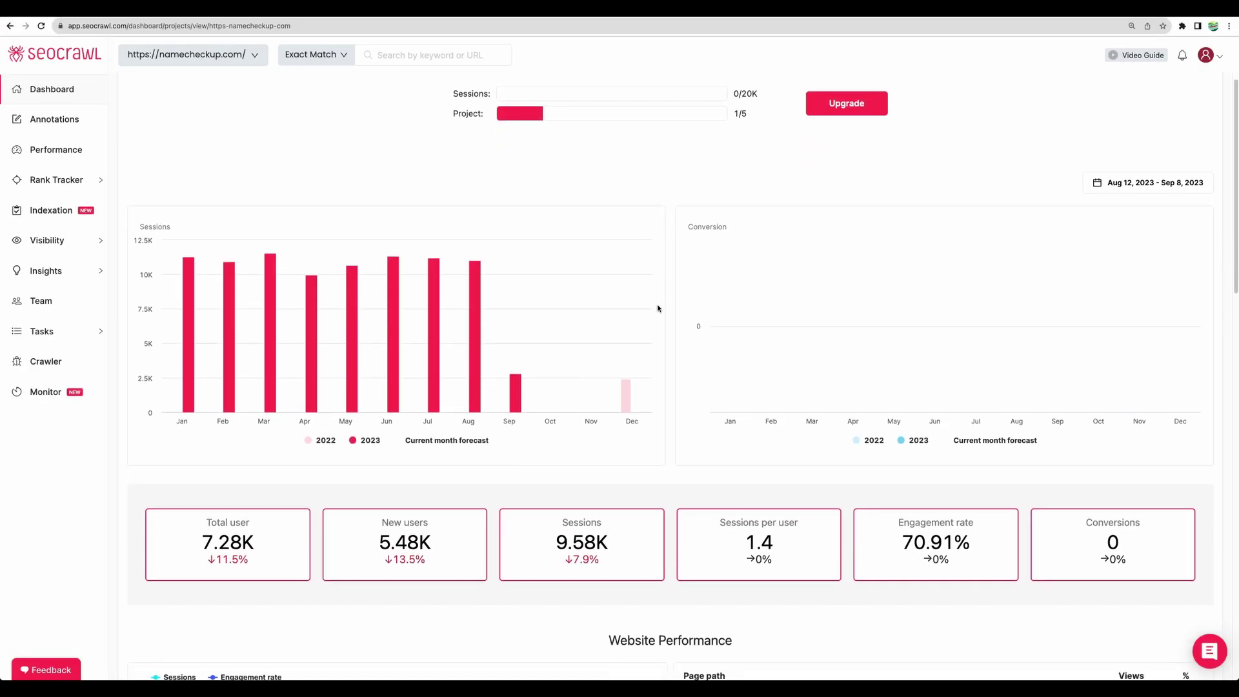
{"action": "scroll", "coordinate": [658, 309], "scroll_direction": "down", "scroll_amount": 3}
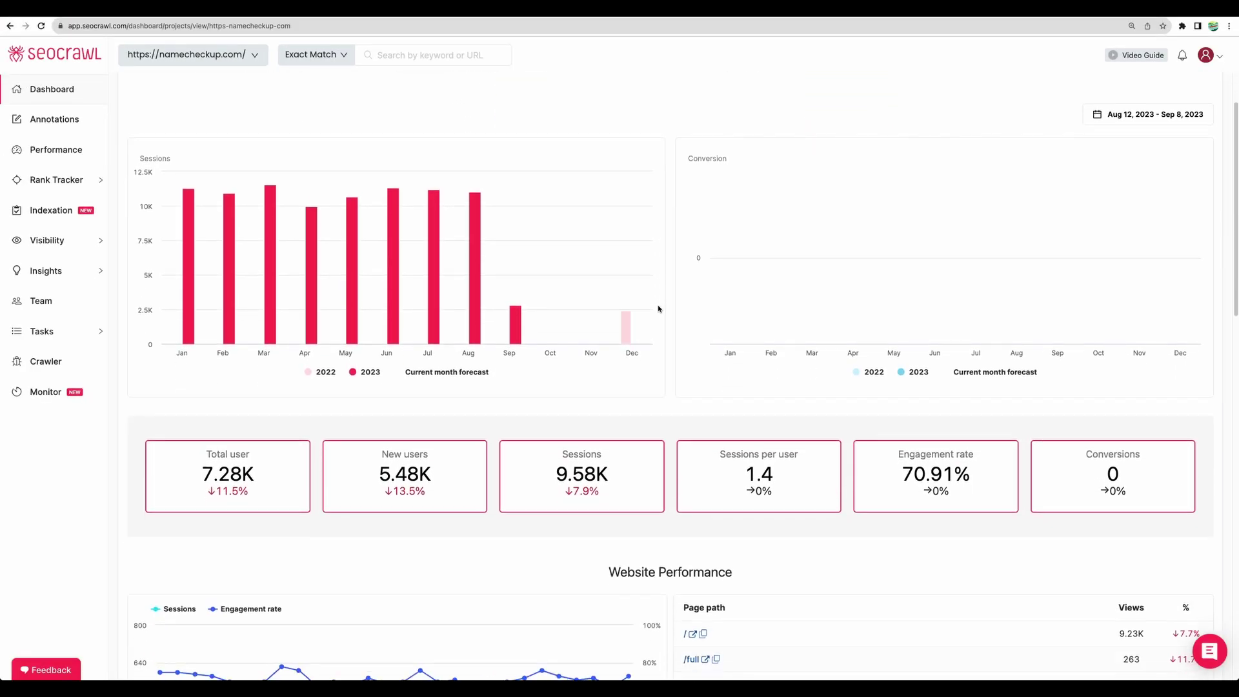
{"action": "scroll", "coordinate": [670, 312], "scroll_direction": "down", "scroll_amount": 1}
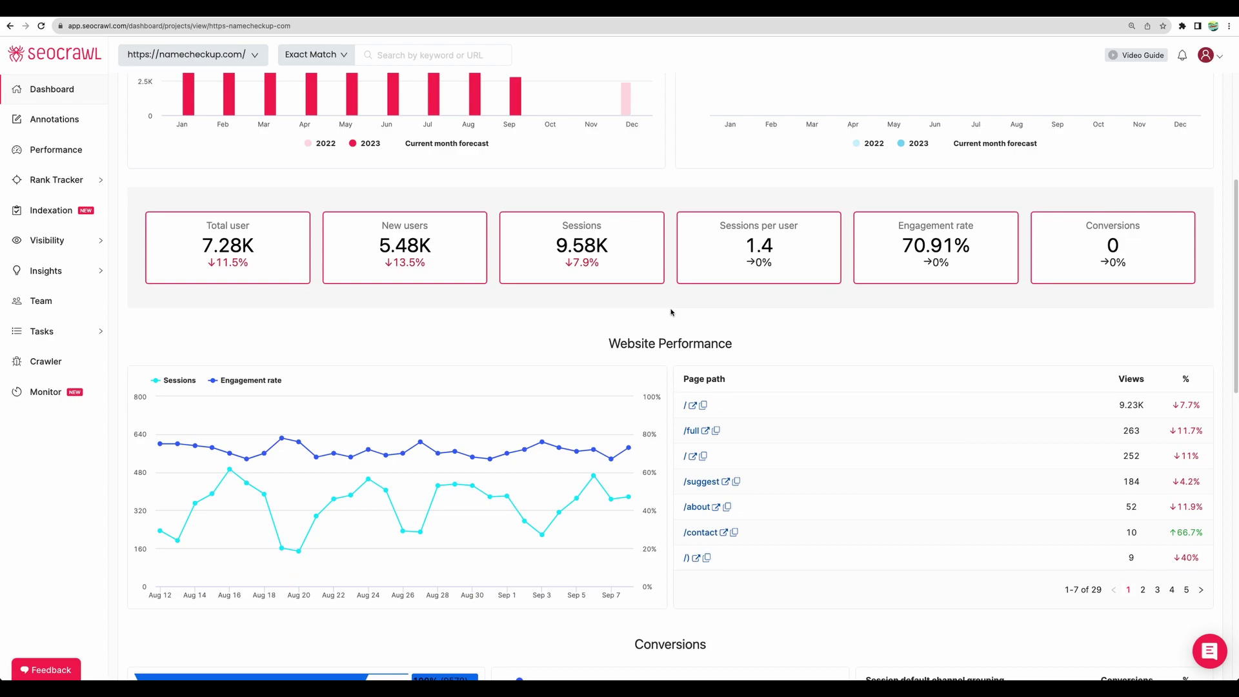
{"action": "scroll", "coordinate": [670, 312], "scroll_direction": "down", "scroll_amount": 3}
{"action": "scroll", "coordinate": [671, 313], "scroll_direction": "down", "scroll_amount": 5}
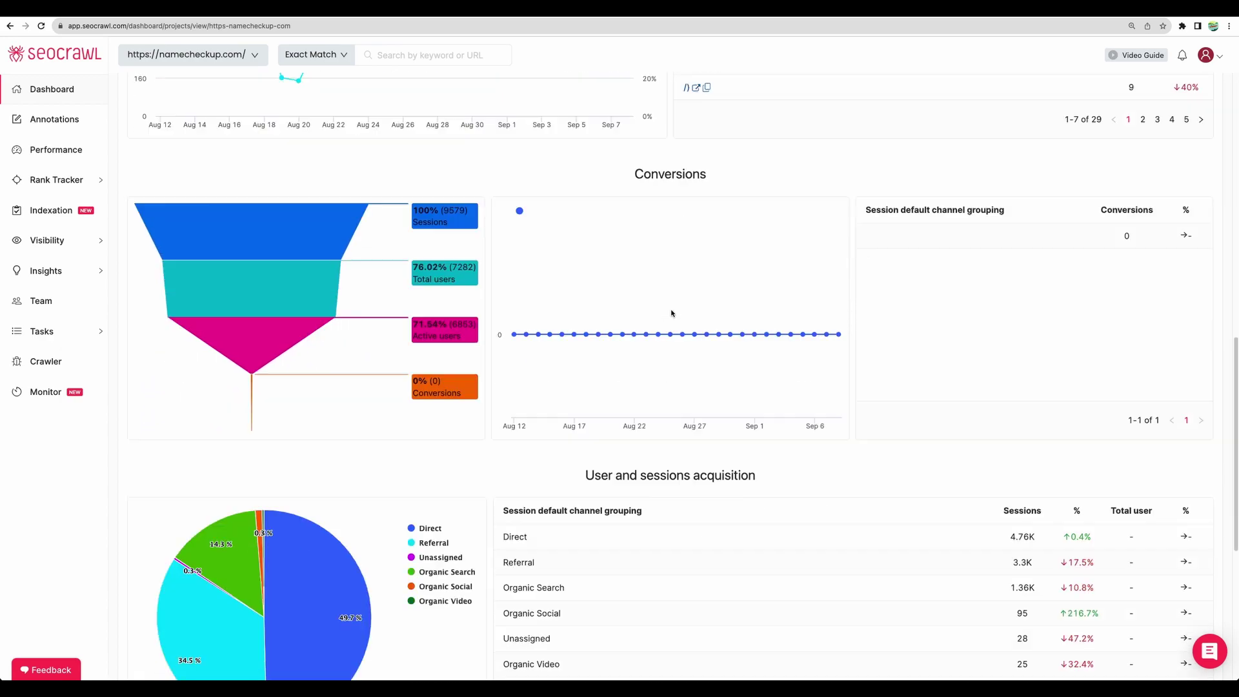
{"action": "left_click_drag", "start_coordinate": [584, 420], "coordinate": [770, 418]}
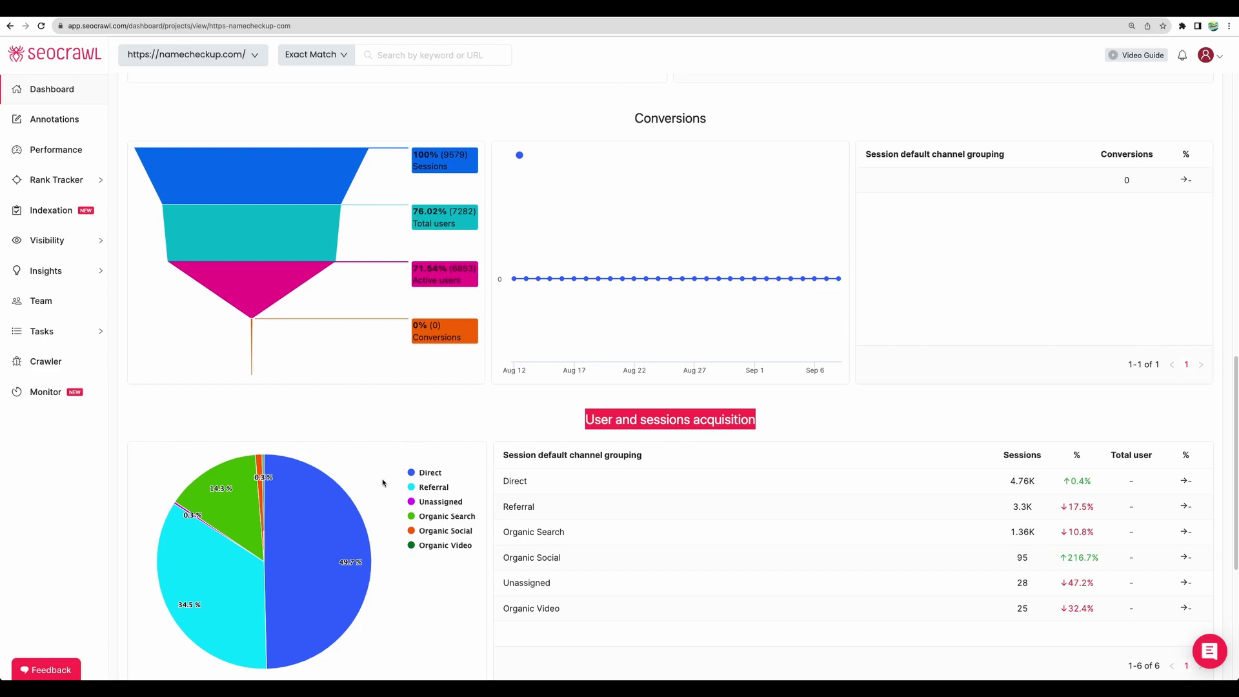
{"action": "scroll", "coordinate": [474, 419], "scroll_direction": "up", "scroll_amount": 15}
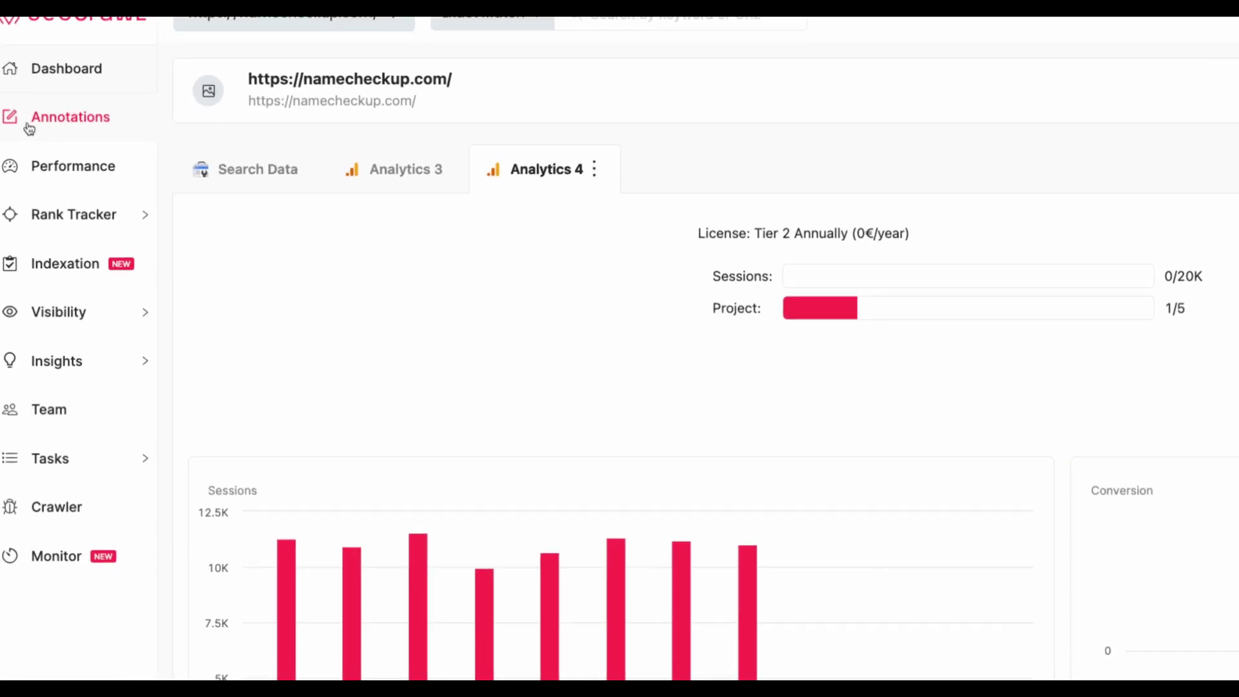
Open Annotations and compare annotation effects on impressions, CTR, average position and clicks.
{"action": "left_click", "coordinate": [29, 126]}
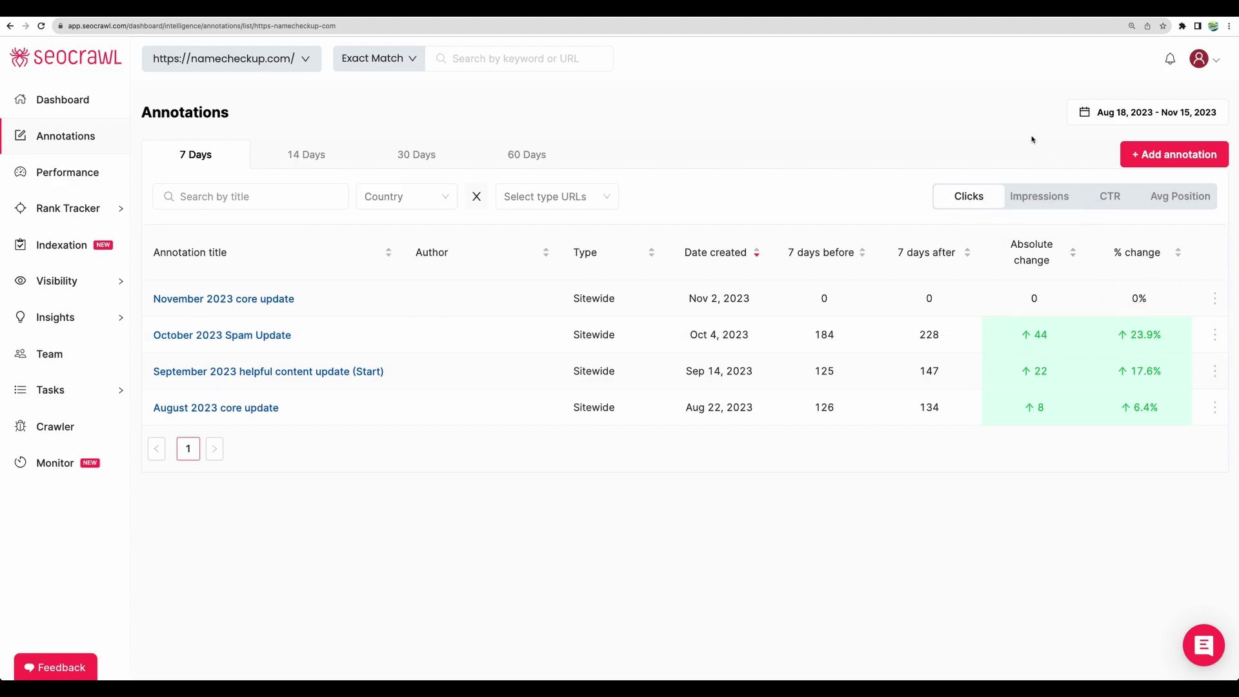
{"action": "left_click", "coordinate": [1036, 195]}
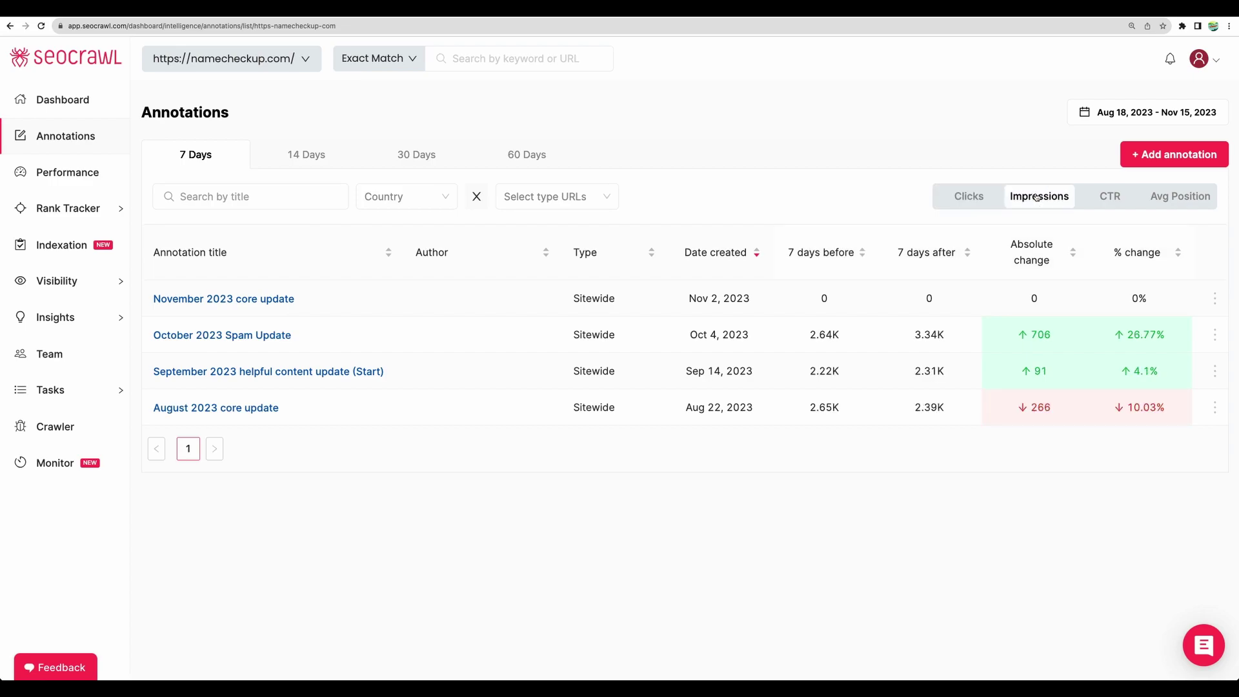
{"action": "left_click", "coordinate": [1113, 196]}
{"action": "left_click", "coordinate": [1182, 198]}
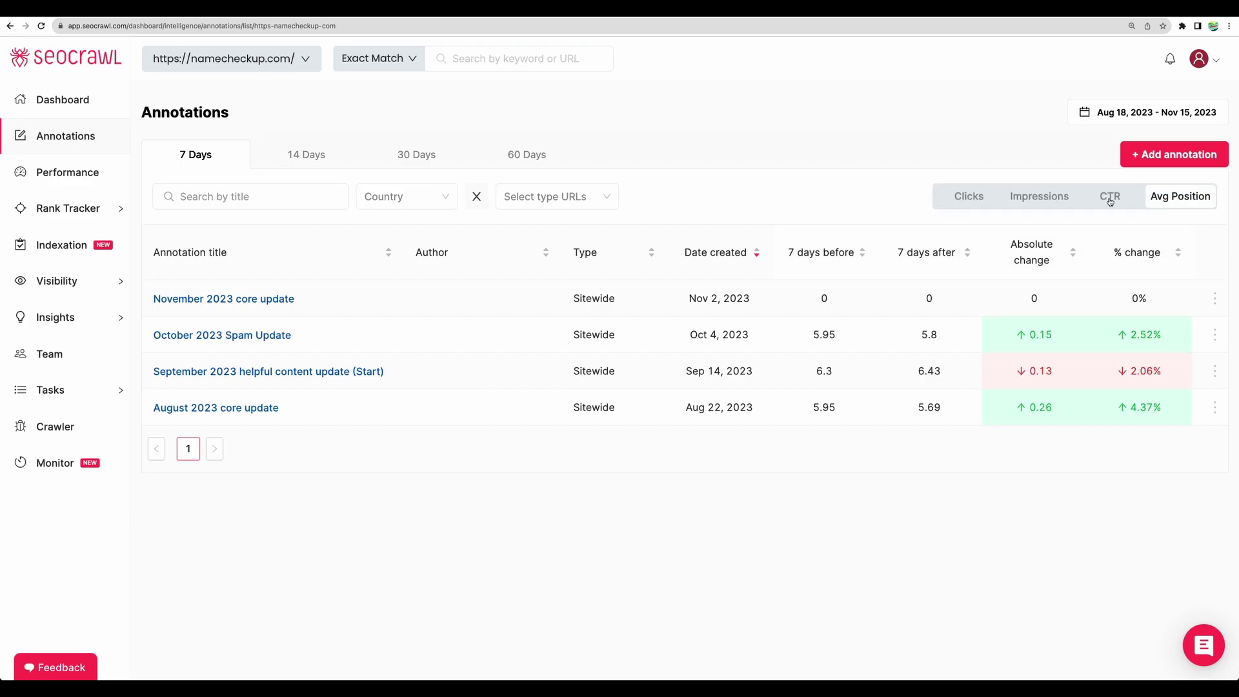
{"action": "left_click", "coordinate": [968, 196]}
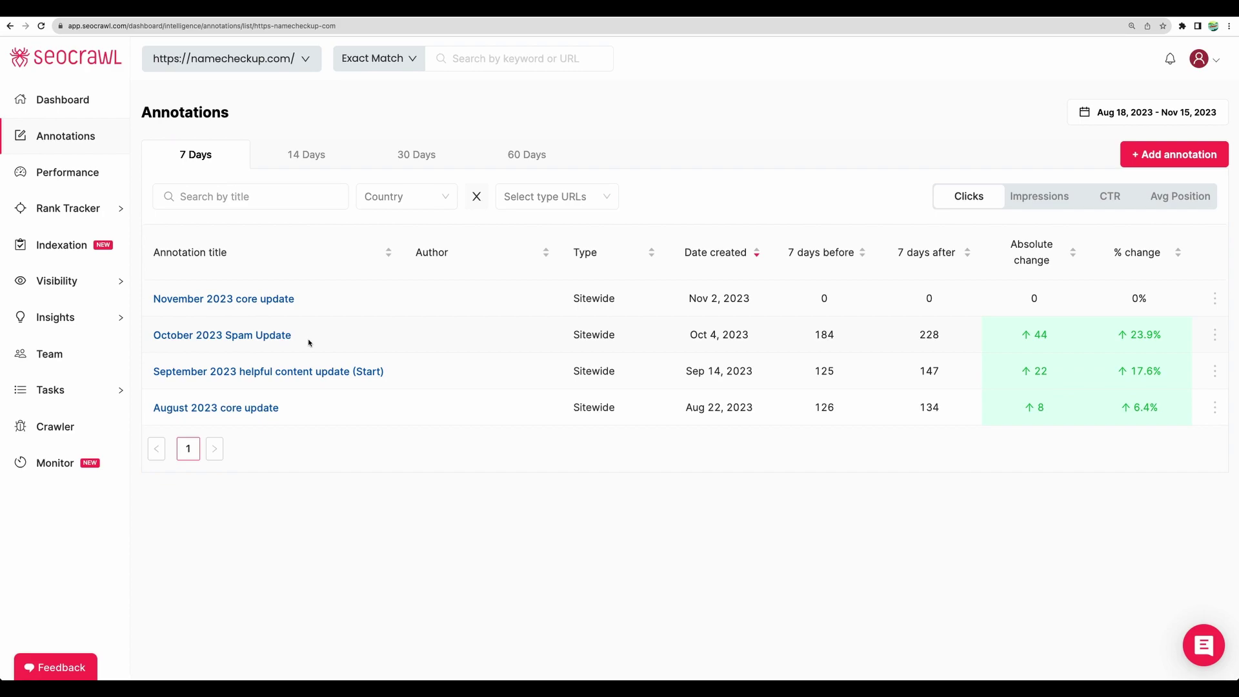
Open the October 2023 Spam Update annotation and read its linked Google blog post.
{"action": "left_click", "coordinate": [257, 334]}
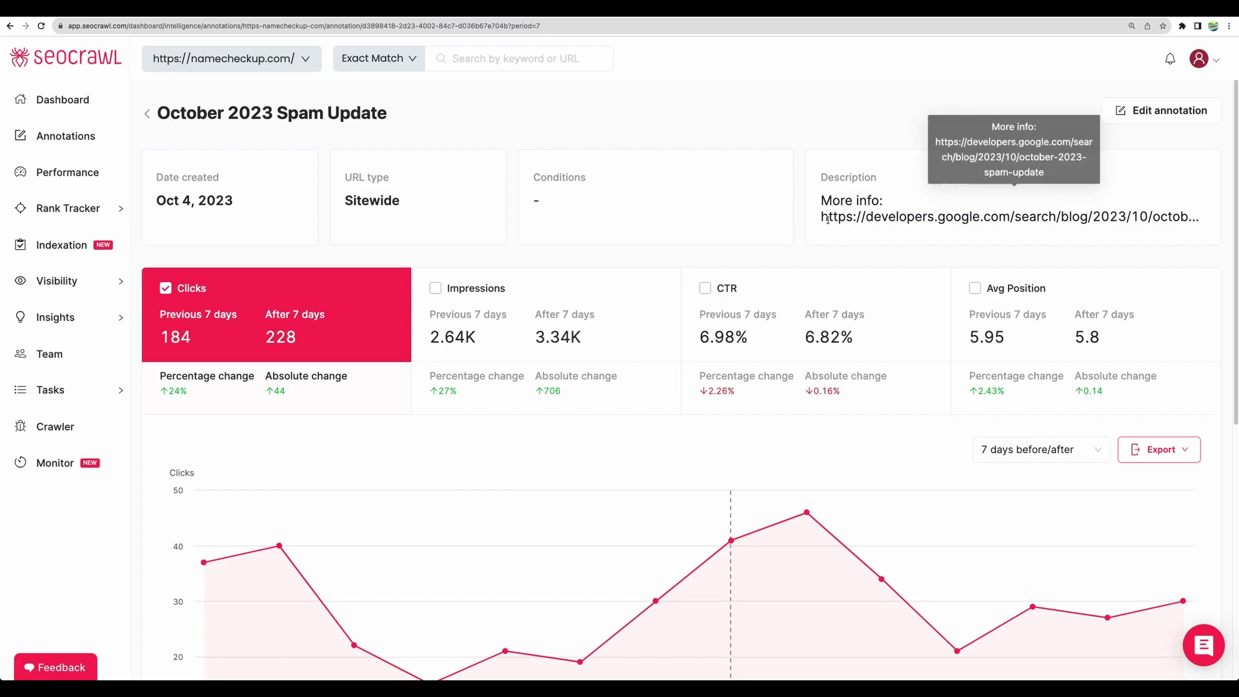
{"action": "left_click_drag", "start_coordinate": [931, 139], "coordinate": [1044, 171]}
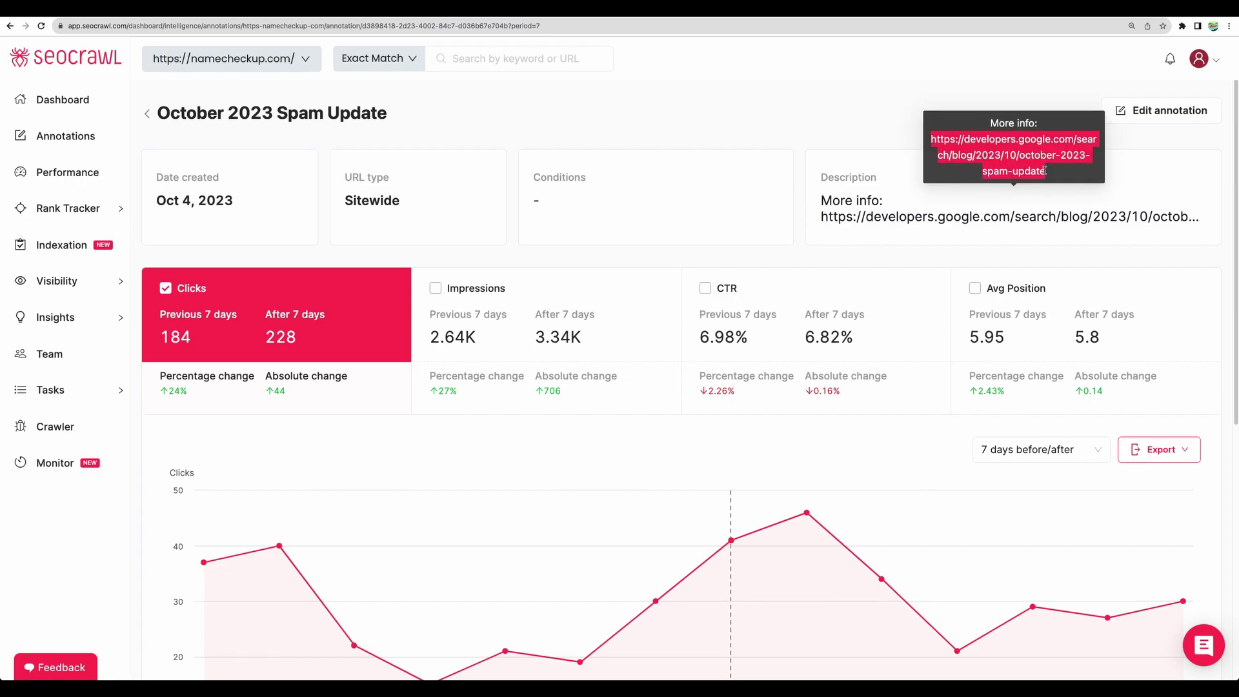
{"action": "left_click", "coordinate": [1053, 137]}
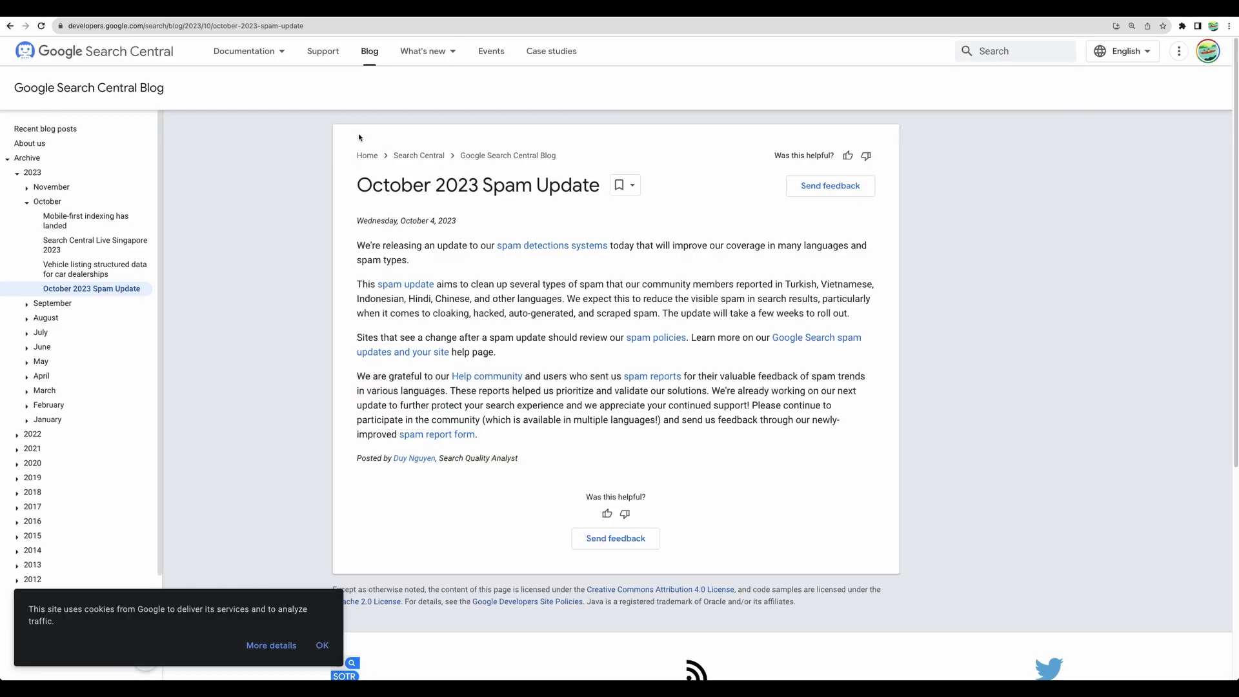
{"action": "left_click_drag", "start_coordinate": [357, 152], "coordinate": [624, 464]}
{"action": "key", "text": "super+w"}
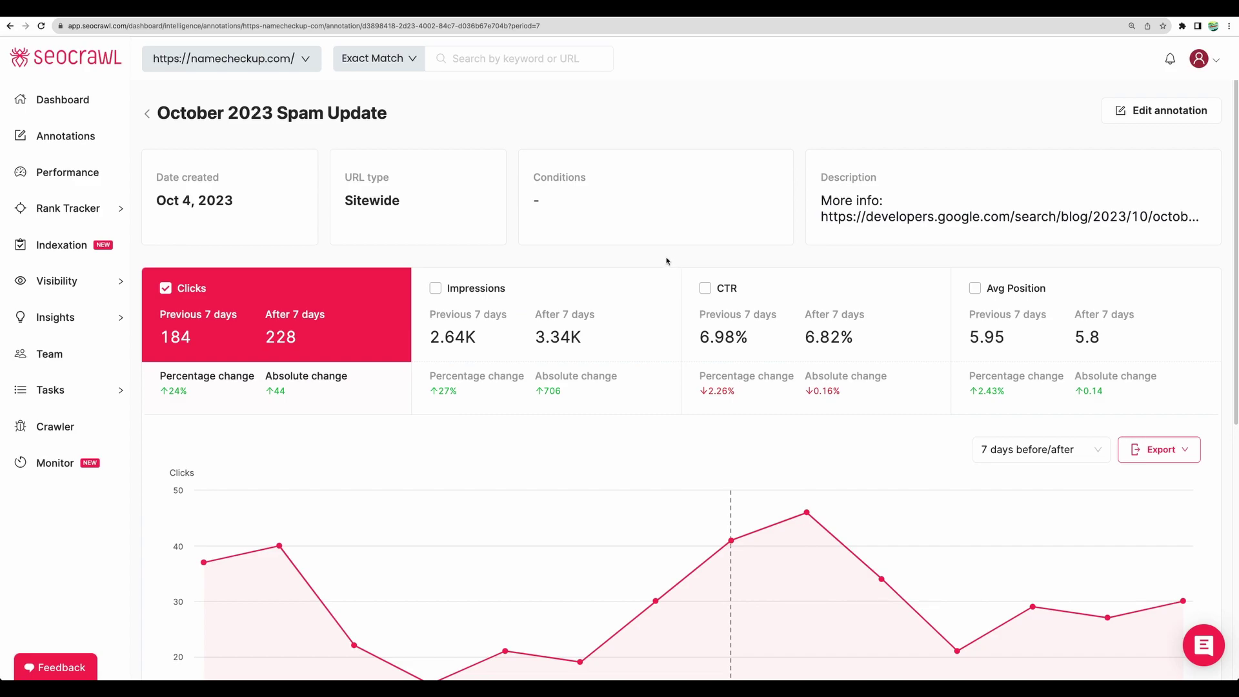
Return to the Performance report showing Jul 26–Oct 23, 2023 clicks of 2,165.
{"action": "scroll", "coordinate": [666, 260], "scroll_direction": "down", "scroll_amount": 6}
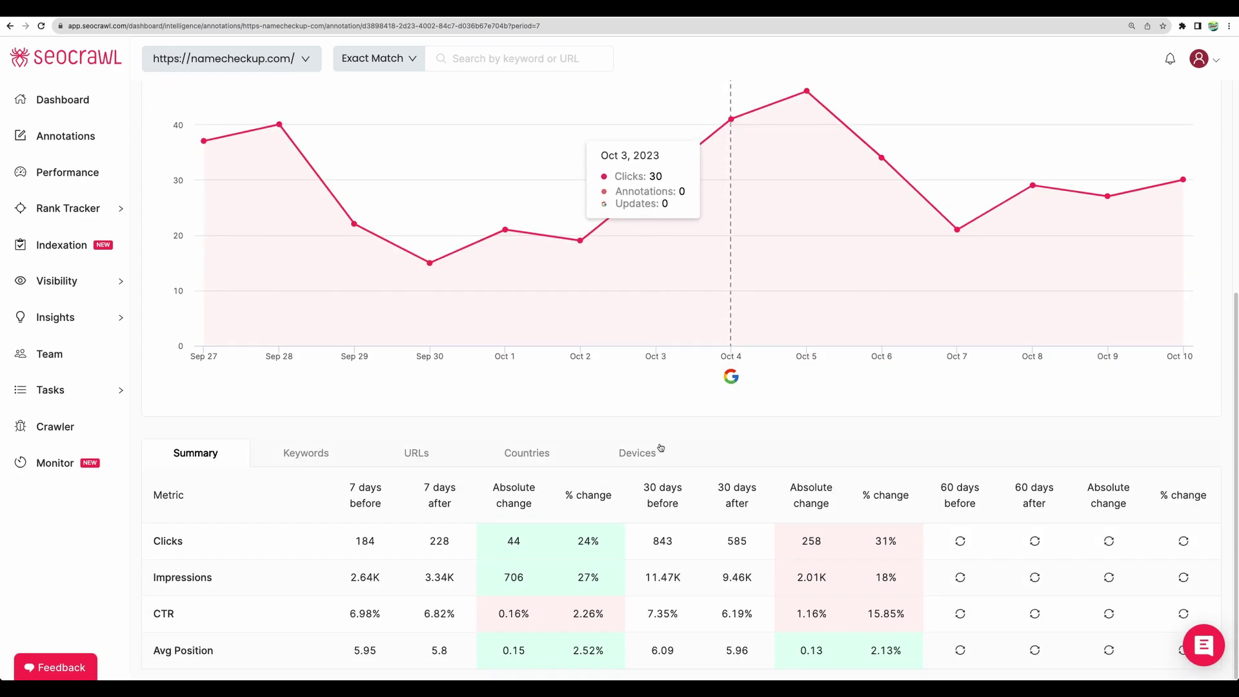
{"action": "scroll", "coordinate": [660, 447], "scroll_direction": "up", "scroll_amount": 6}
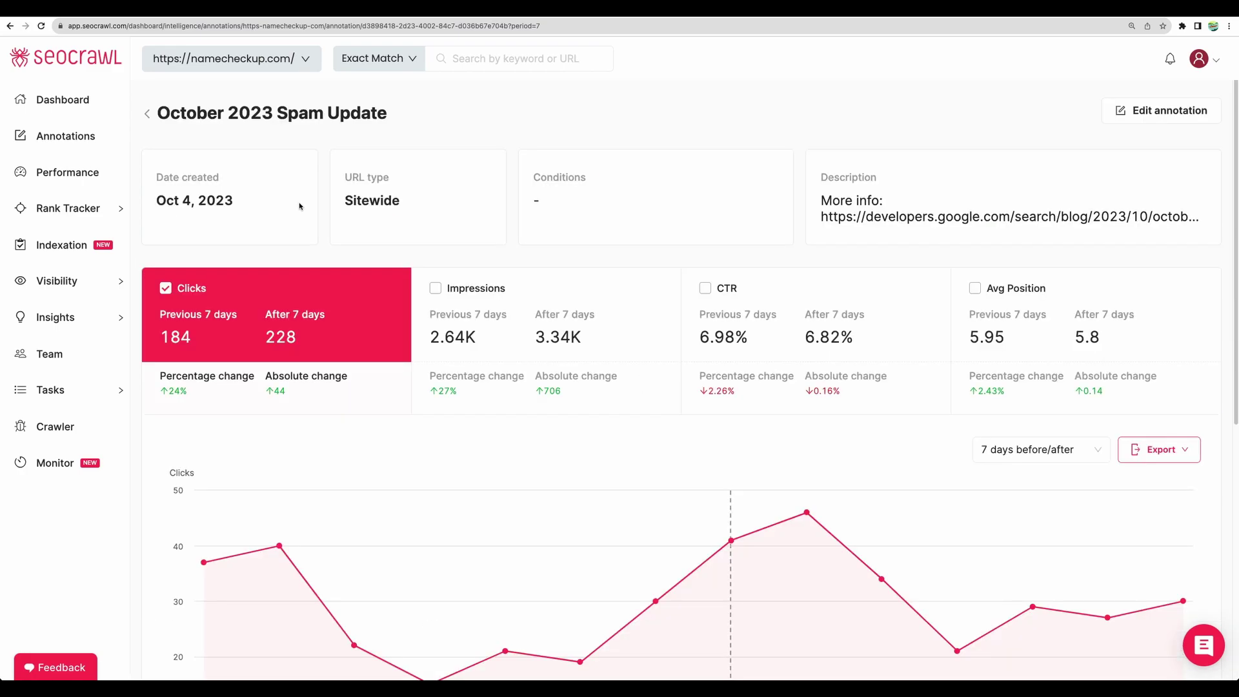
{"action": "left_click", "coordinate": [32, 173]}
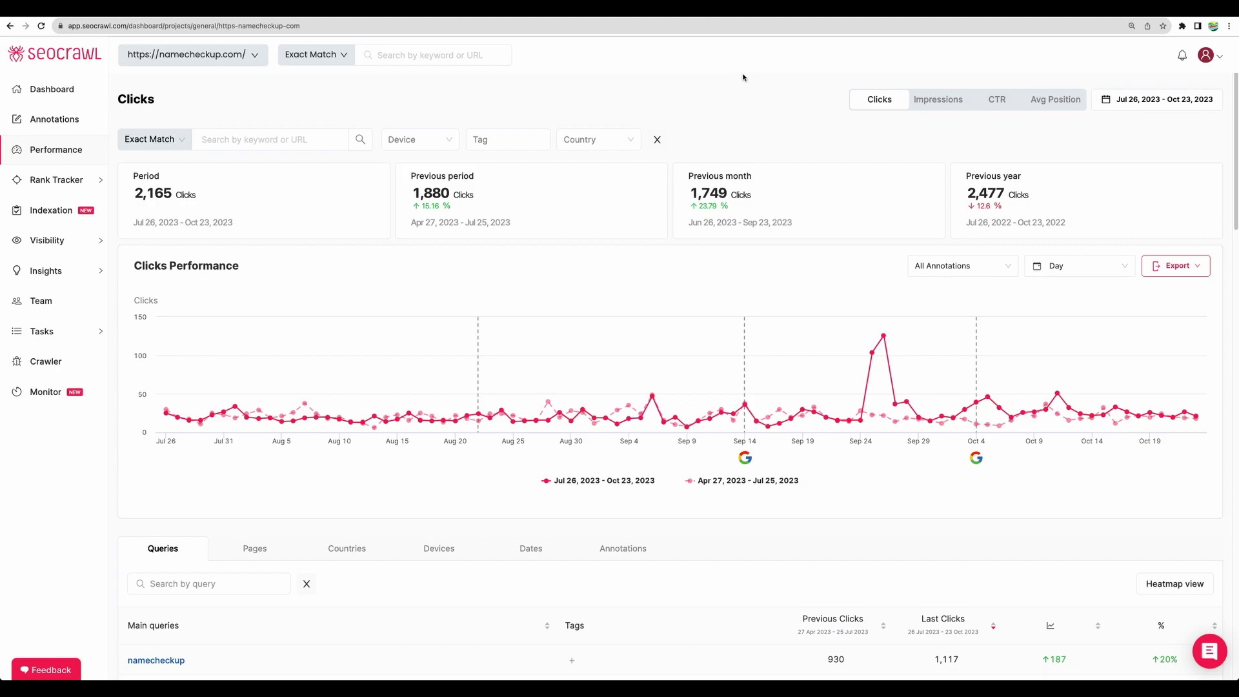
Show impressions (25,710) and scroll to the Queries table, e.g. name checker at 1,902.
{"action": "mouse_move", "coordinate": [745, 457]}
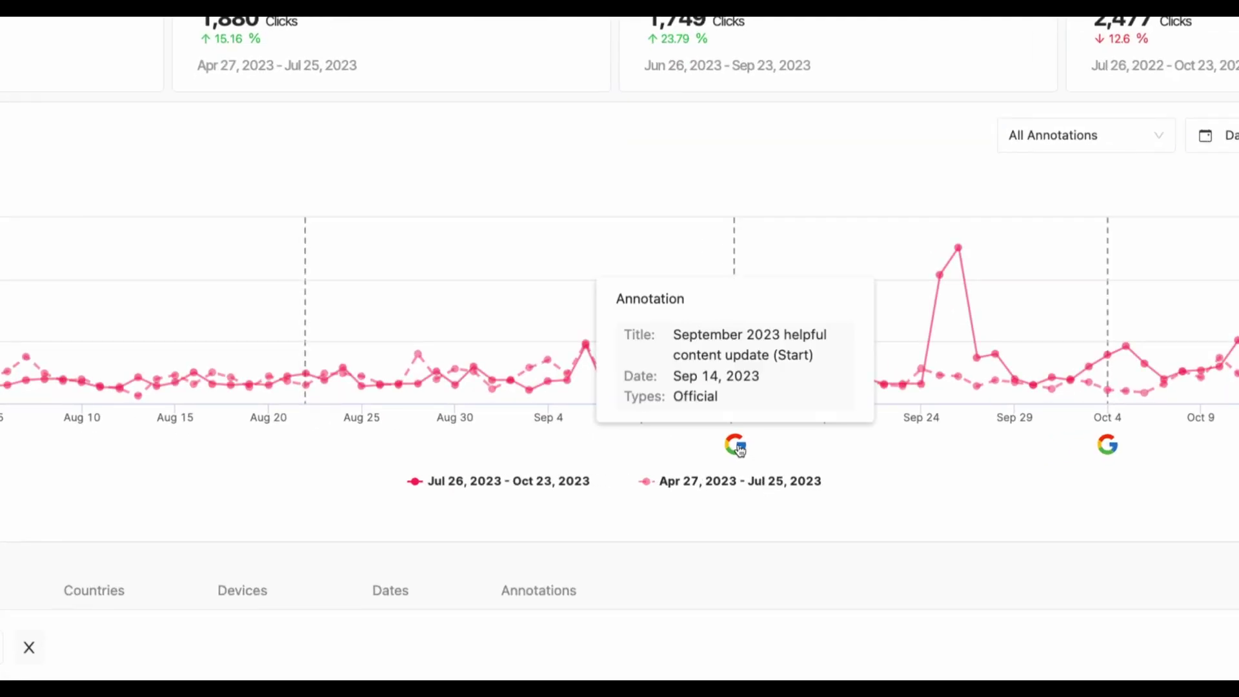
{"action": "mouse_move", "coordinate": [1117, 447]}
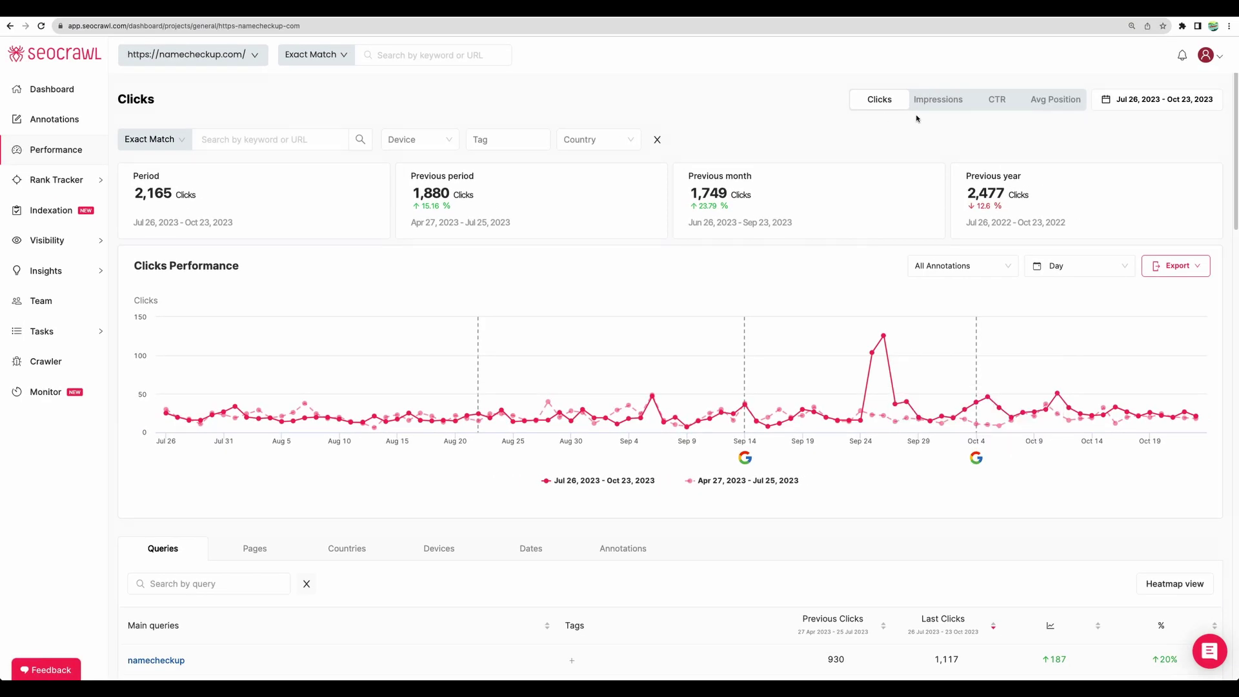
{"action": "left_click", "coordinate": [934, 104]}
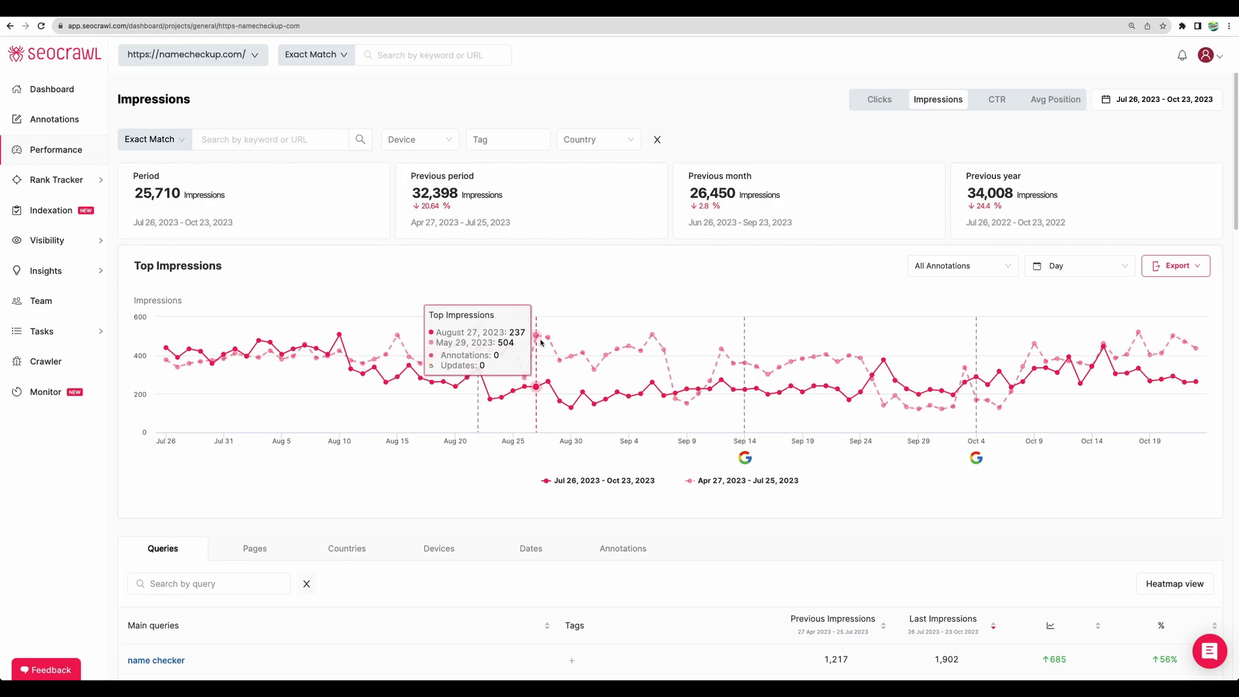
{"action": "mouse_move", "coordinate": [534, 387]}
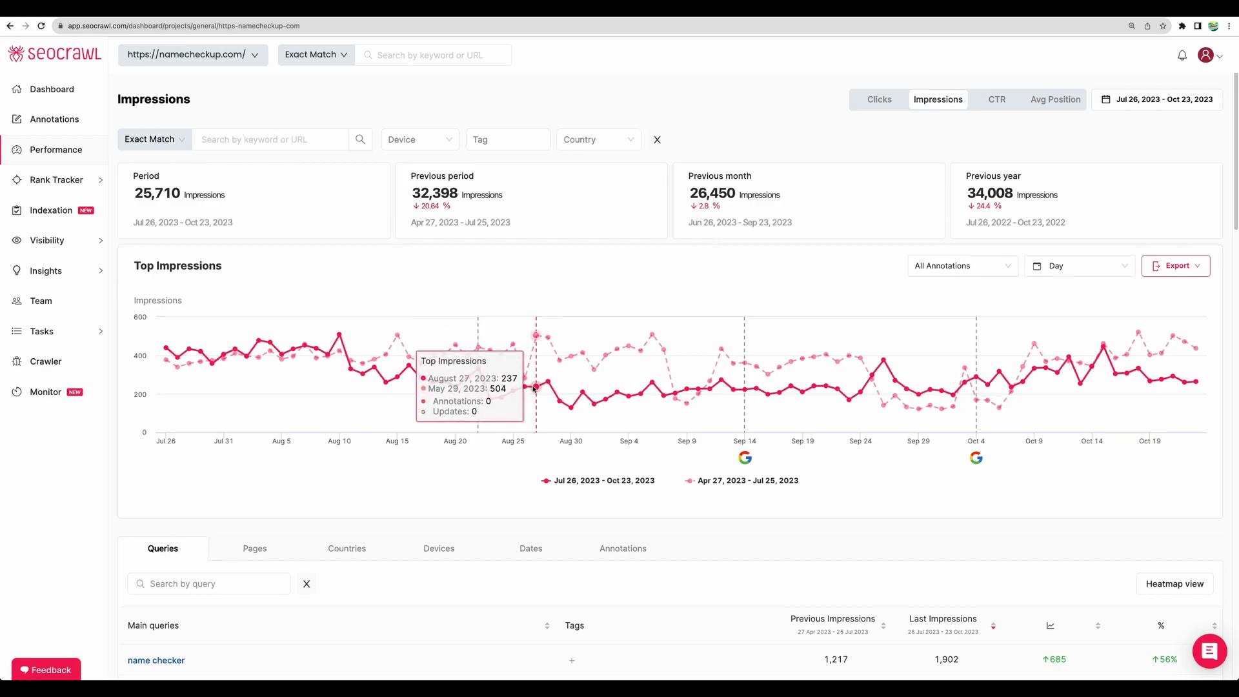
{"action": "scroll", "coordinate": [434, 301], "scroll_direction": "down", "scroll_amount": 5}
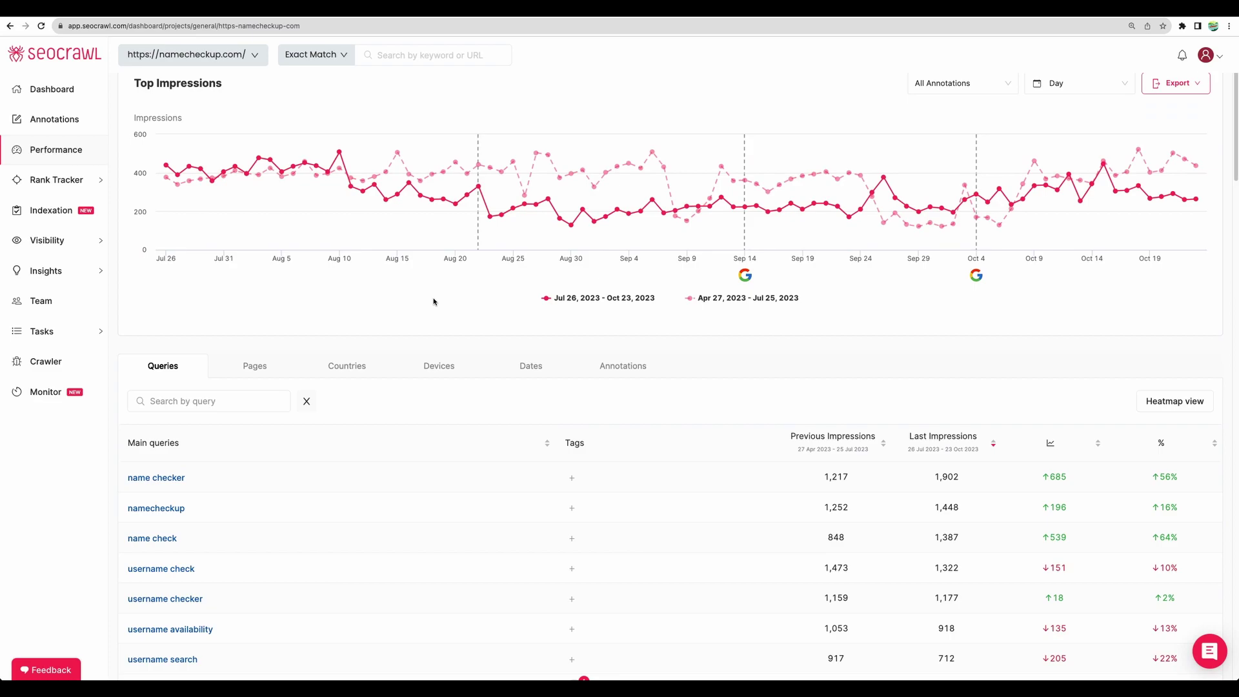
{"action": "scroll", "coordinate": [326, 182], "scroll_direction": "down", "scroll_amount": 3}
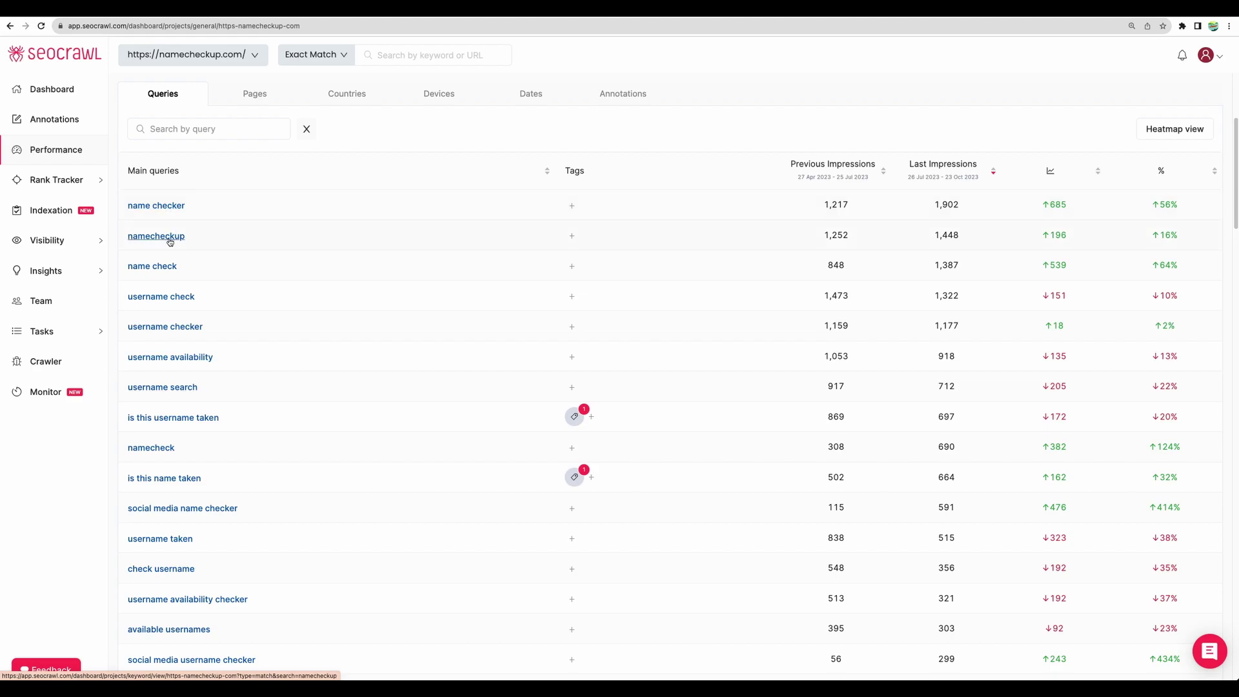
{"action": "left_click", "coordinate": [169, 206]}
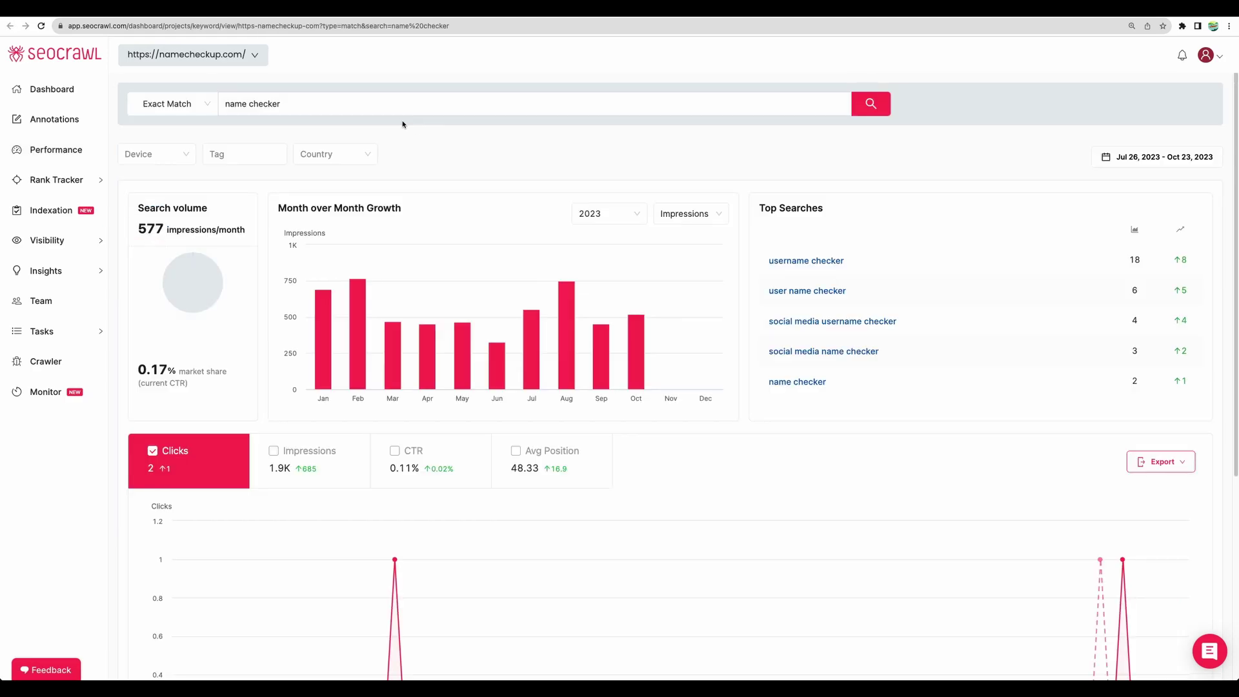
{"action": "left_click_drag", "start_coordinate": [293, 102], "coordinate": [223, 104]}
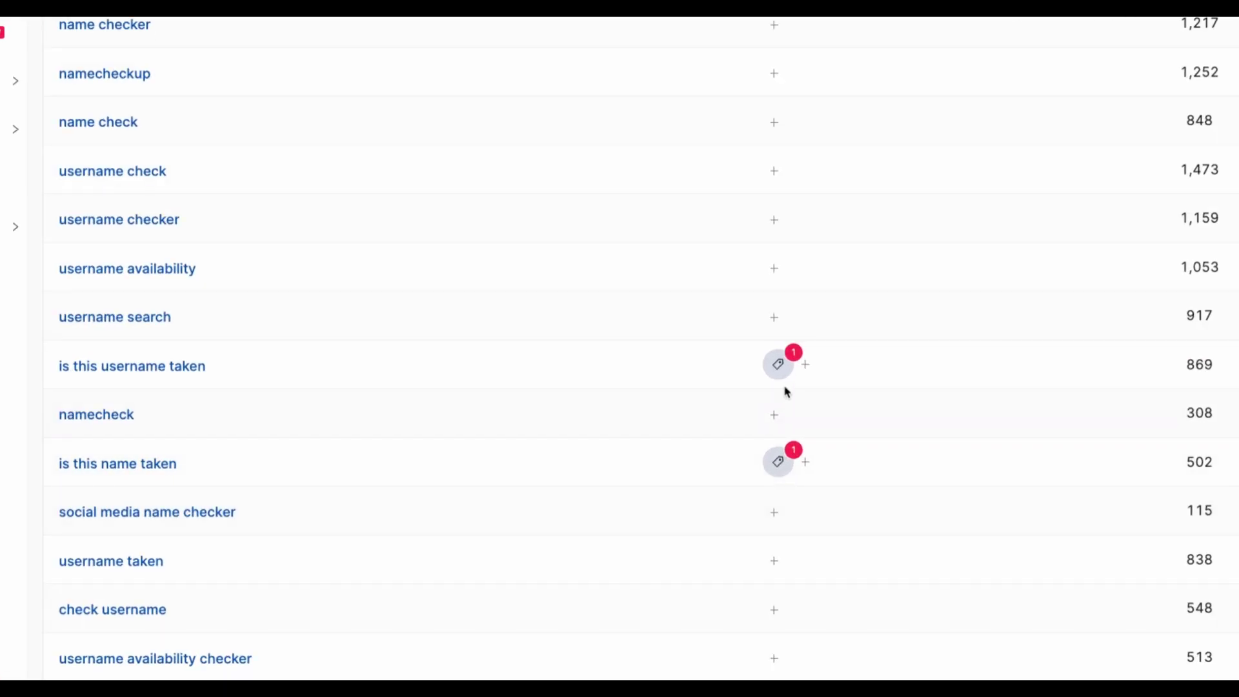
{"action": "mouse_move", "coordinate": [780, 466]}
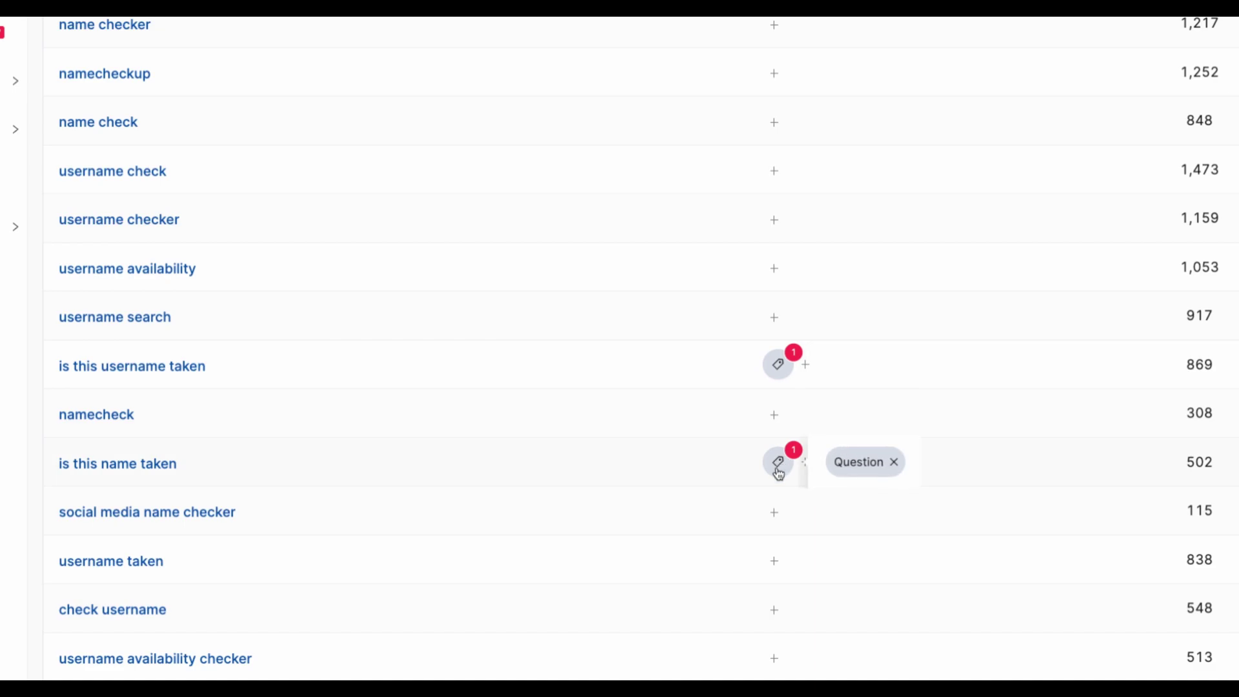
{"action": "left_click", "coordinate": [775, 267]}
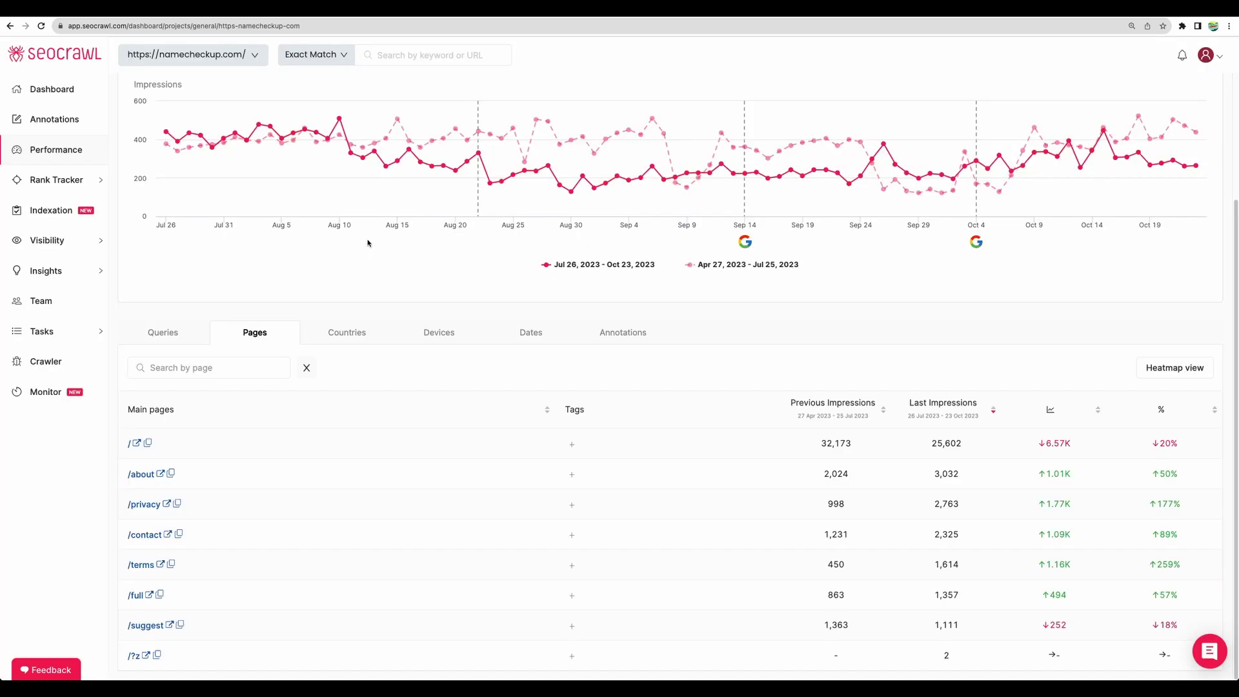
{"action": "left_click", "coordinate": [346, 333]}
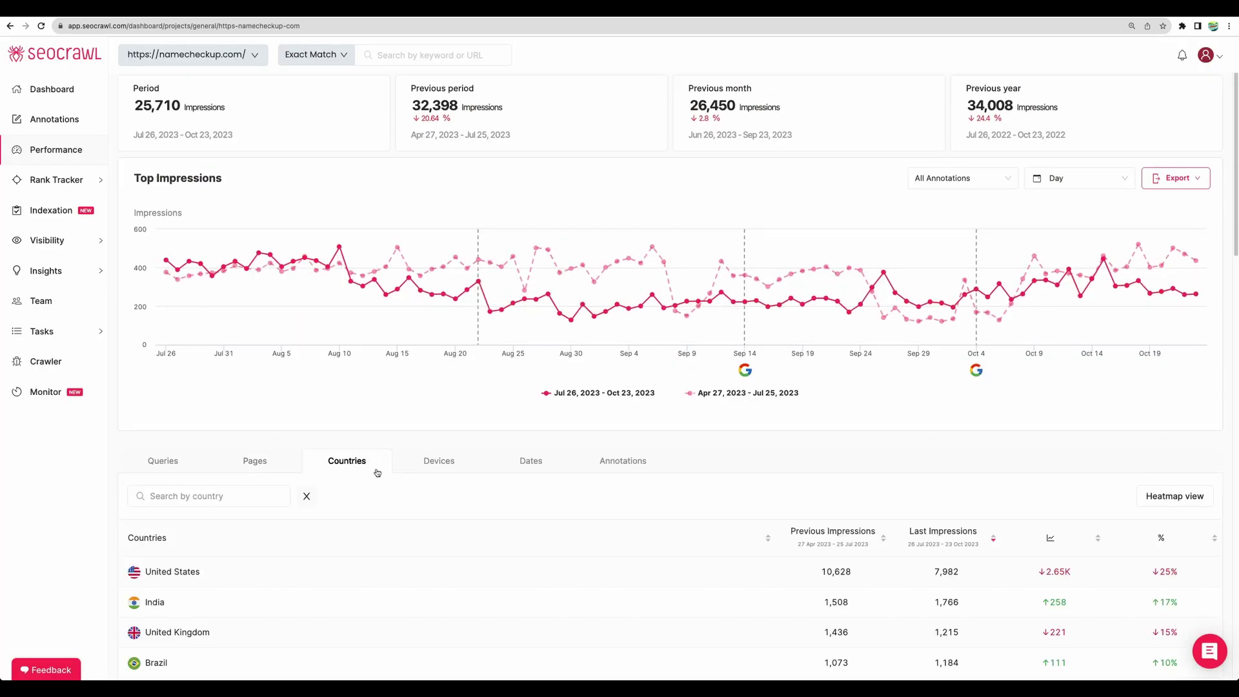
{"action": "left_click", "coordinate": [417, 463]}
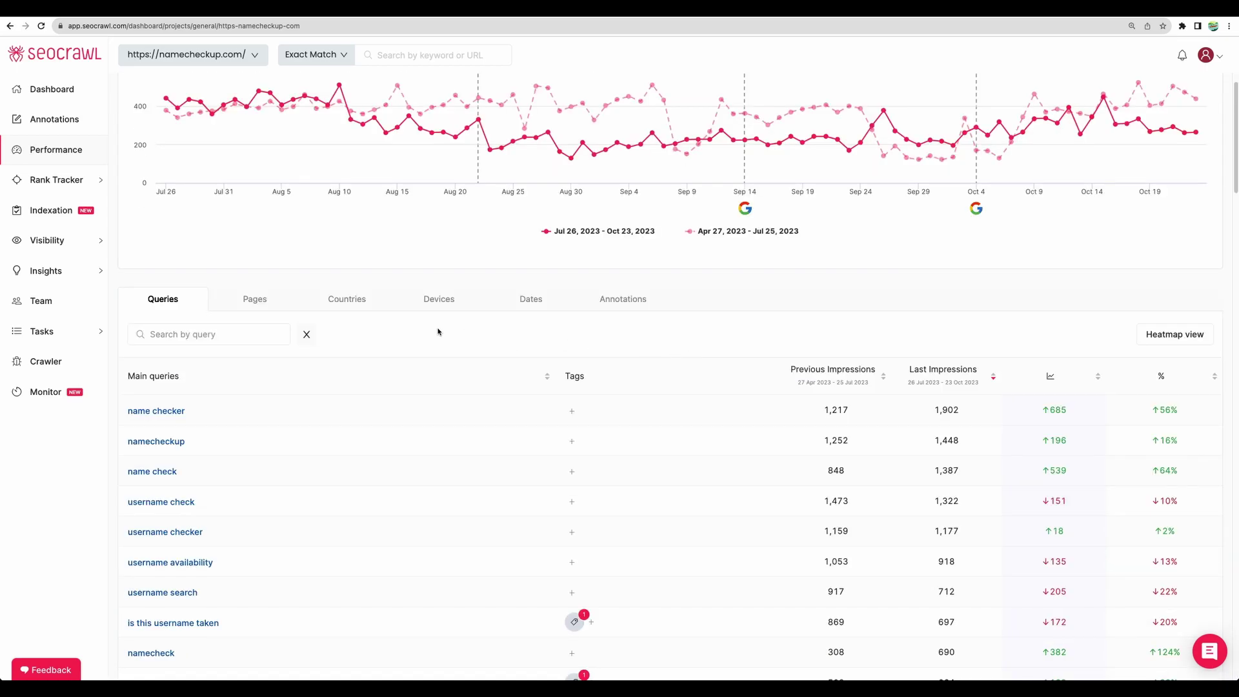
{"action": "left_click", "coordinate": [1164, 344]}
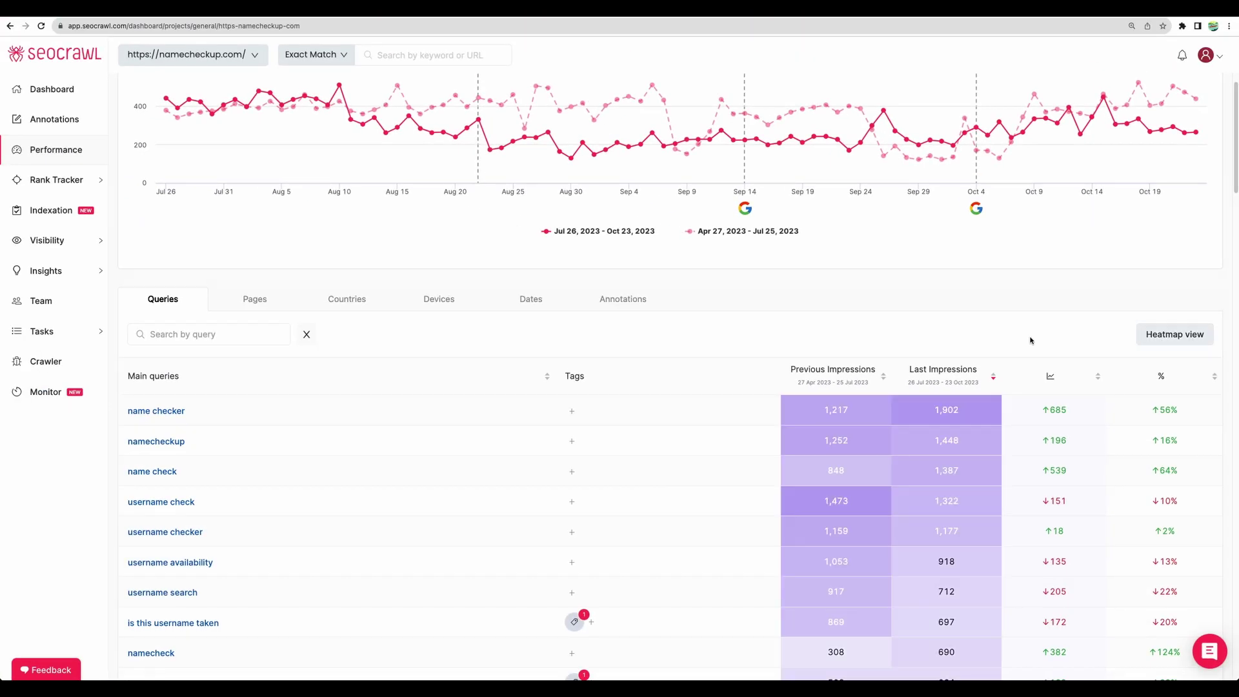
{"action": "scroll", "coordinate": [956, 329], "scroll_direction": "down", "scroll_amount": 10}
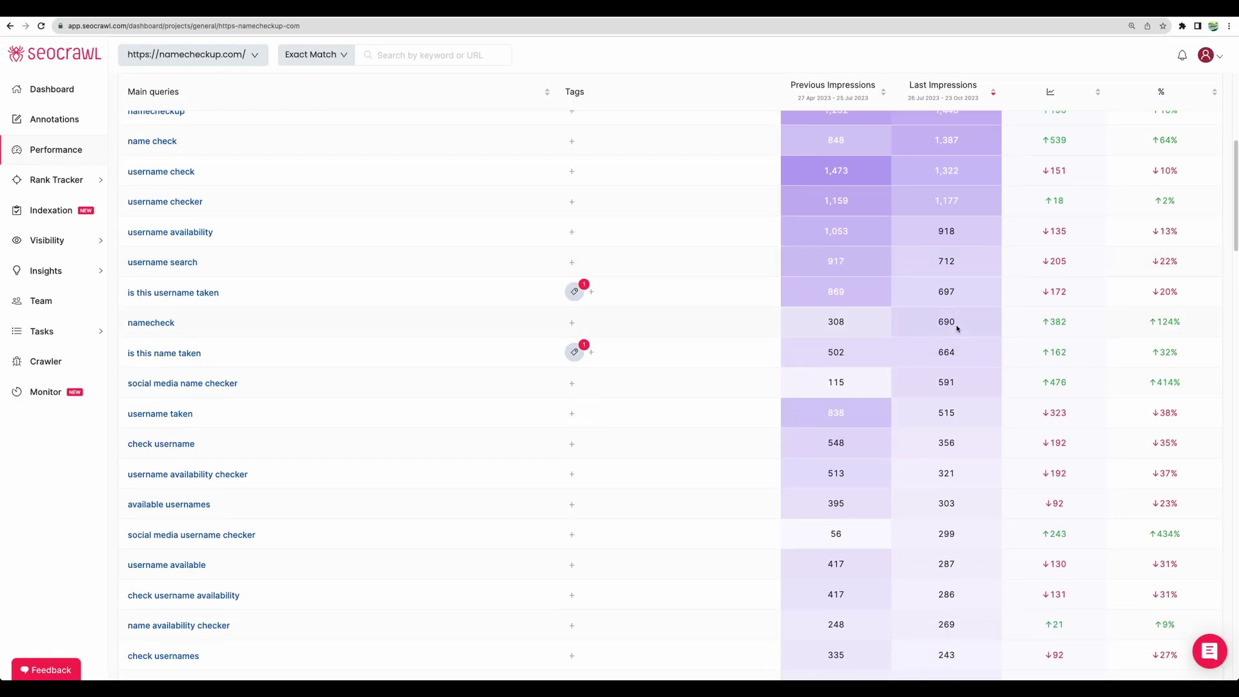
{"action": "scroll", "coordinate": [956, 332], "scroll_direction": "down", "scroll_amount": 6}
{"action": "scroll", "coordinate": [879, 356], "scroll_direction": "up", "scroll_amount": 15}
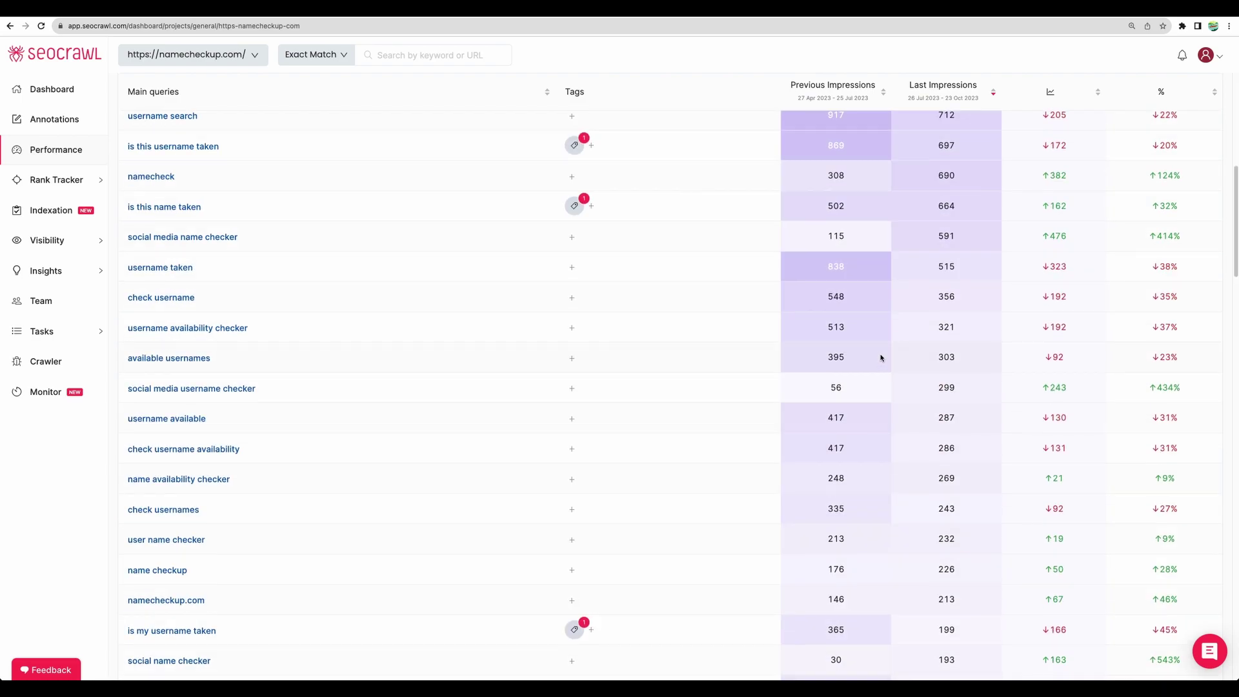
{"action": "mouse_move", "coordinate": [63, 186]}
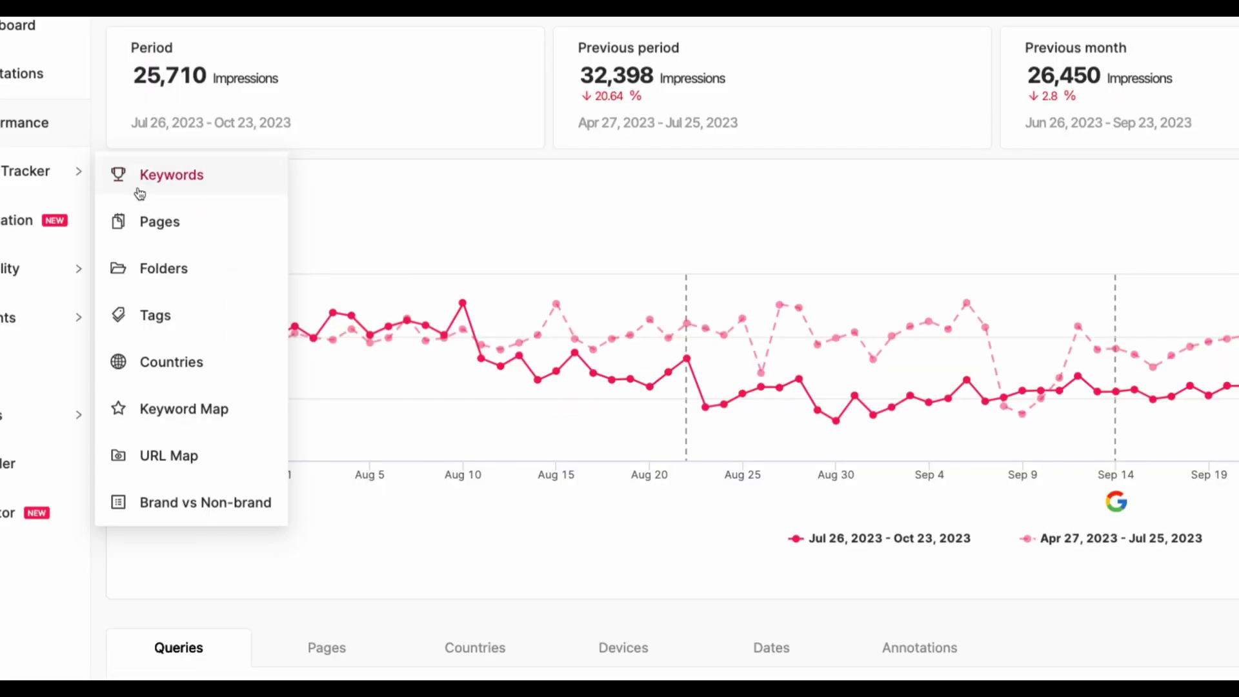
Open Rank Tracker's Top Keywords report and highlight its Clicks and Impressions totals.
{"action": "left_click", "coordinate": [139, 192]}
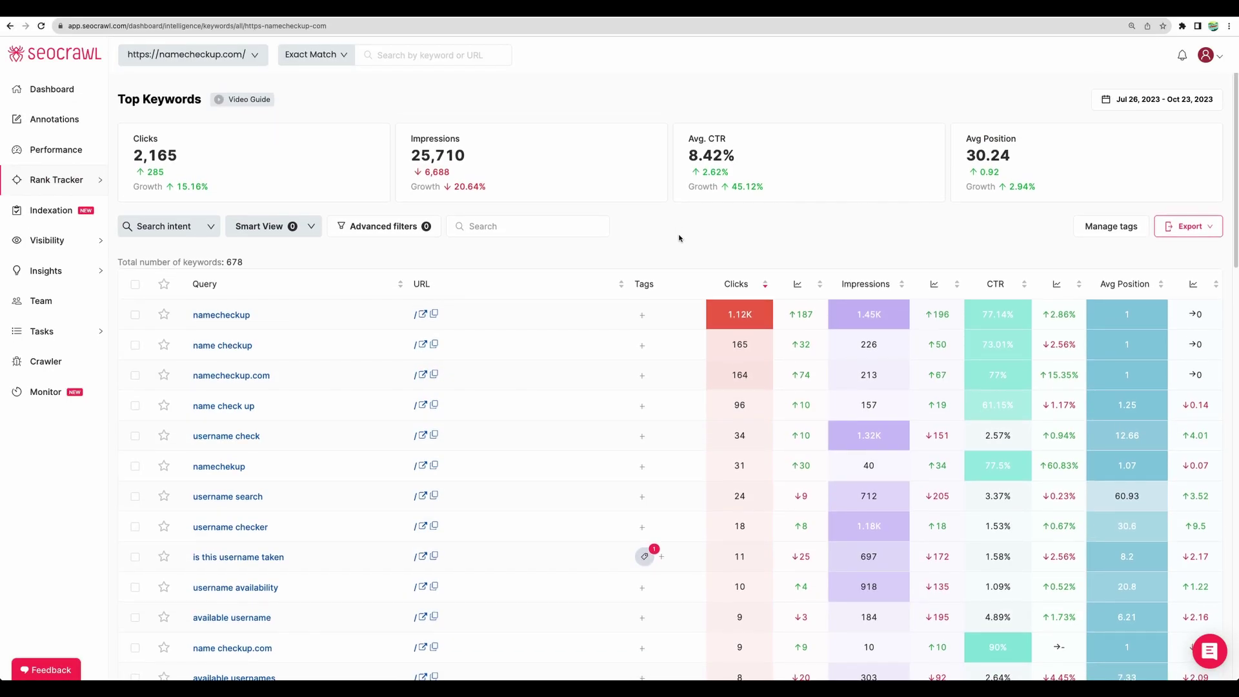
{"action": "left_click_drag", "start_coordinate": [133, 138], "coordinate": [169, 138]}
{"action": "left_click_drag", "start_coordinate": [412, 138], "coordinate": [475, 140]}
{"action": "left_click", "coordinate": [686, 196]}
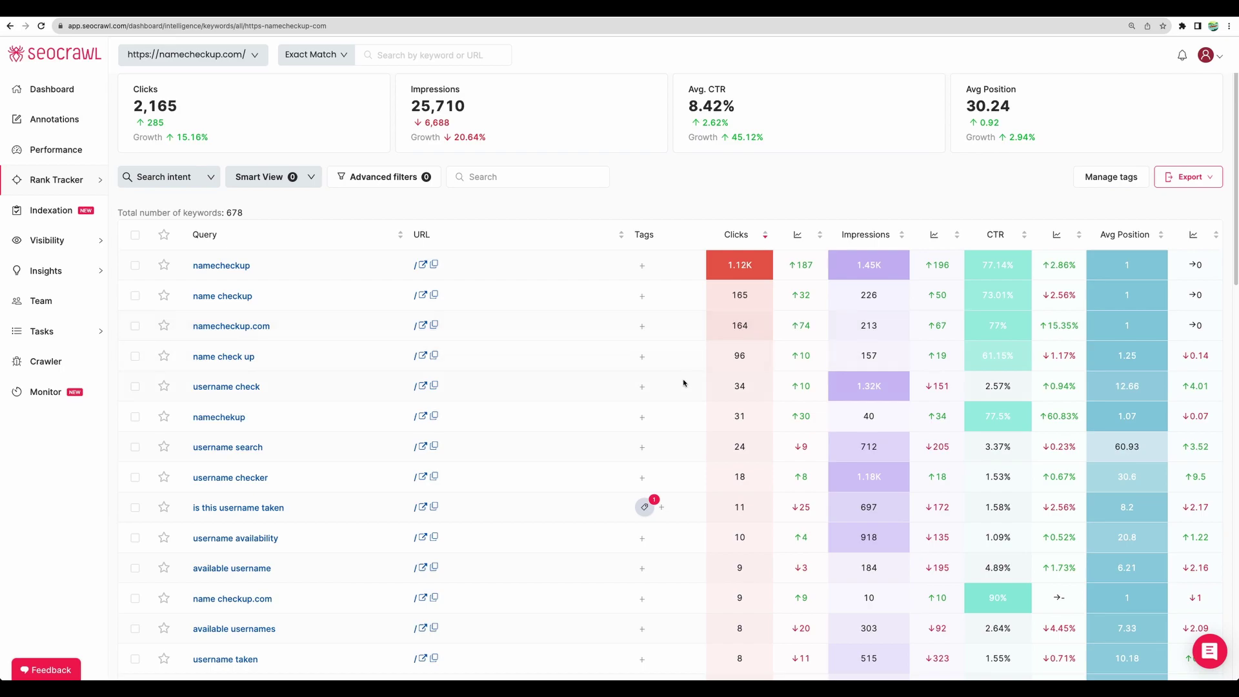
{"action": "scroll", "coordinate": [683, 384], "scroll_direction": "up", "scroll_amount": 2}
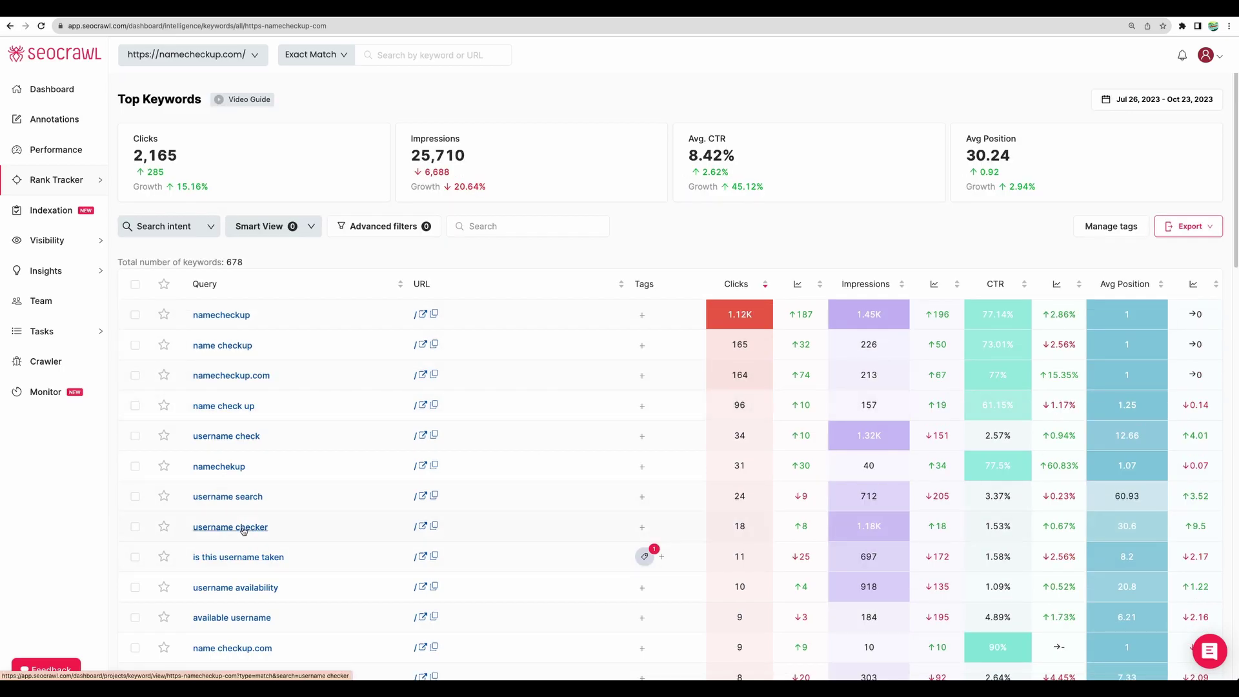
{"action": "mouse_move", "coordinate": [67, 183]}
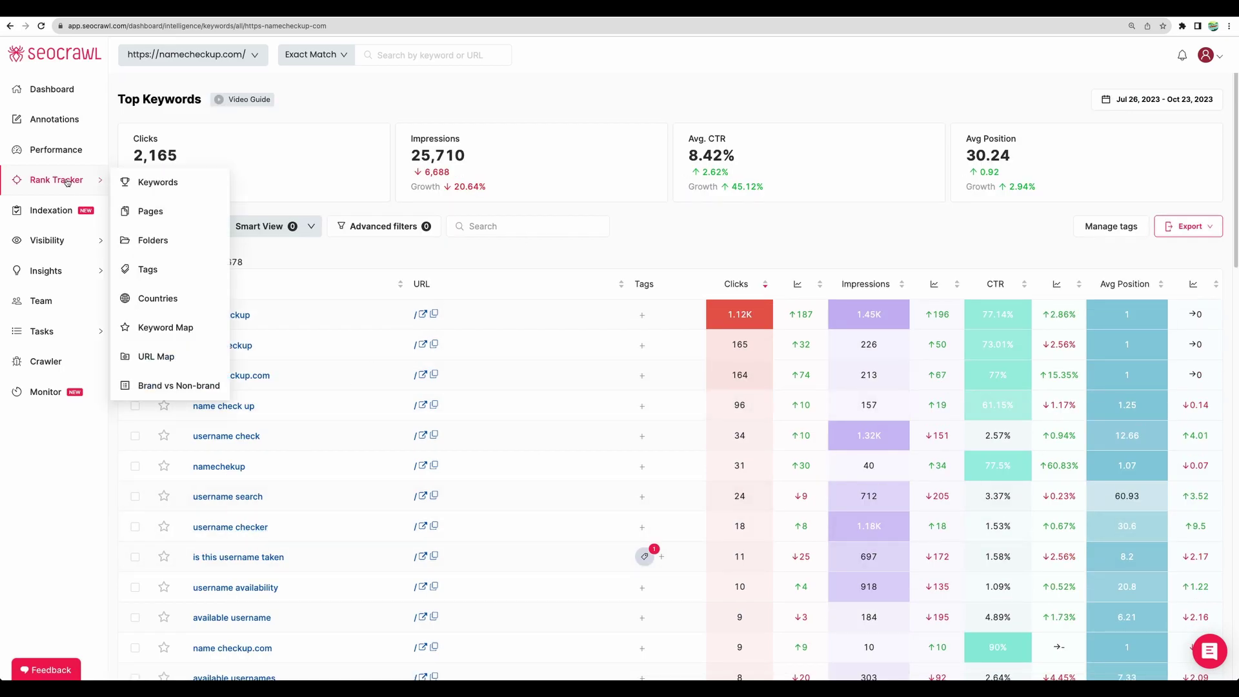
Review the Pages, Folders and Tags reports, ending on Countries with 2,165 clicks (Germany 62).
{"action": "left_click", "coordinate": [150, 211]}
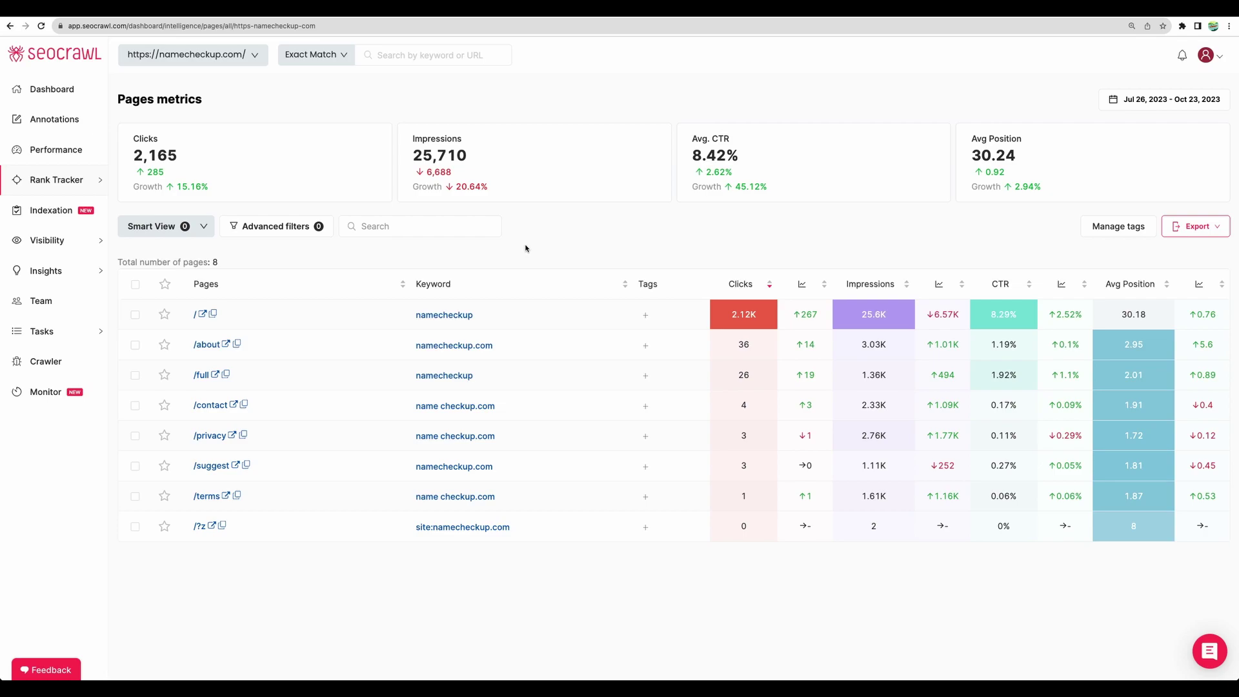
{"action": "mouse_move", "coordinate": [84, 180]}
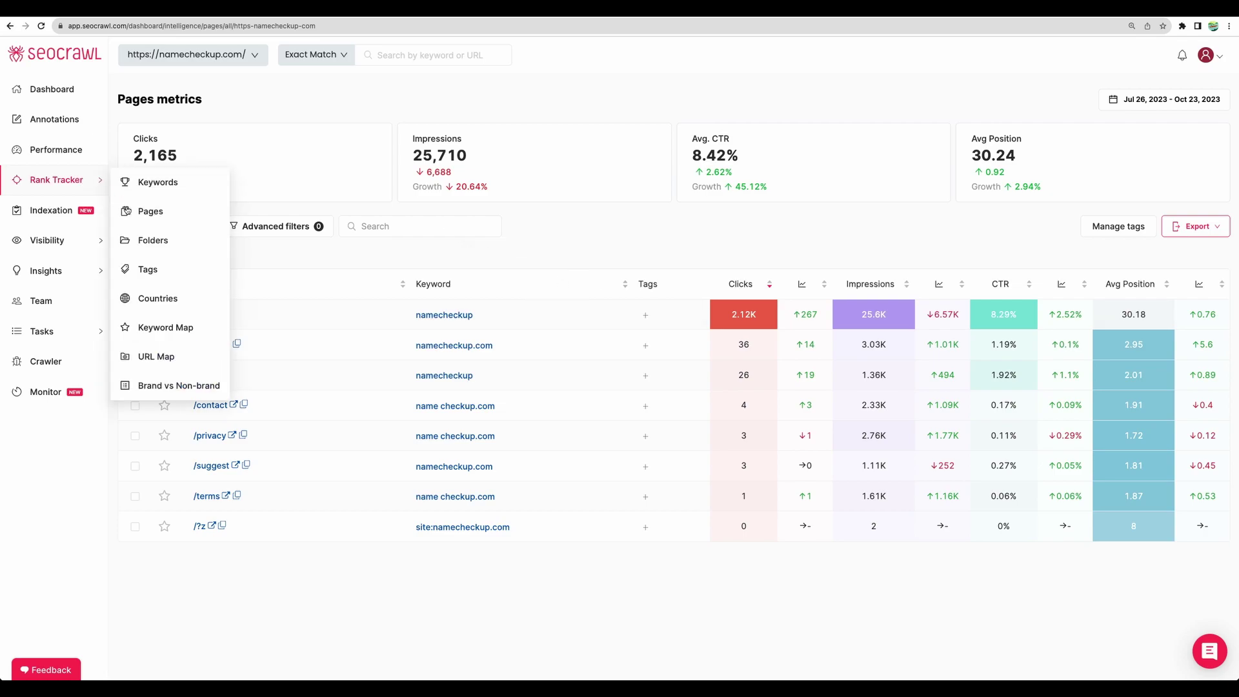
{"action": "left_click", "coordinate": [153, 241]}
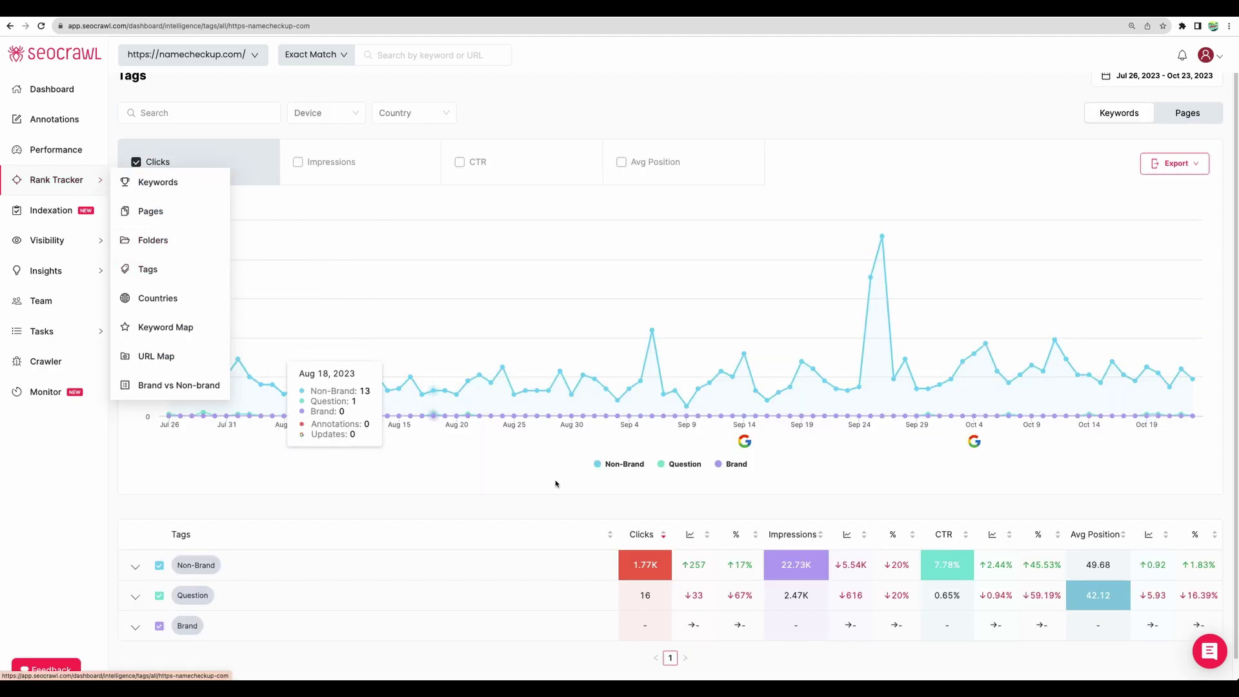
{"action": "scroll", "coordinate": [568, 465], "scroll_direction": "down", "scroll_amount": 1}
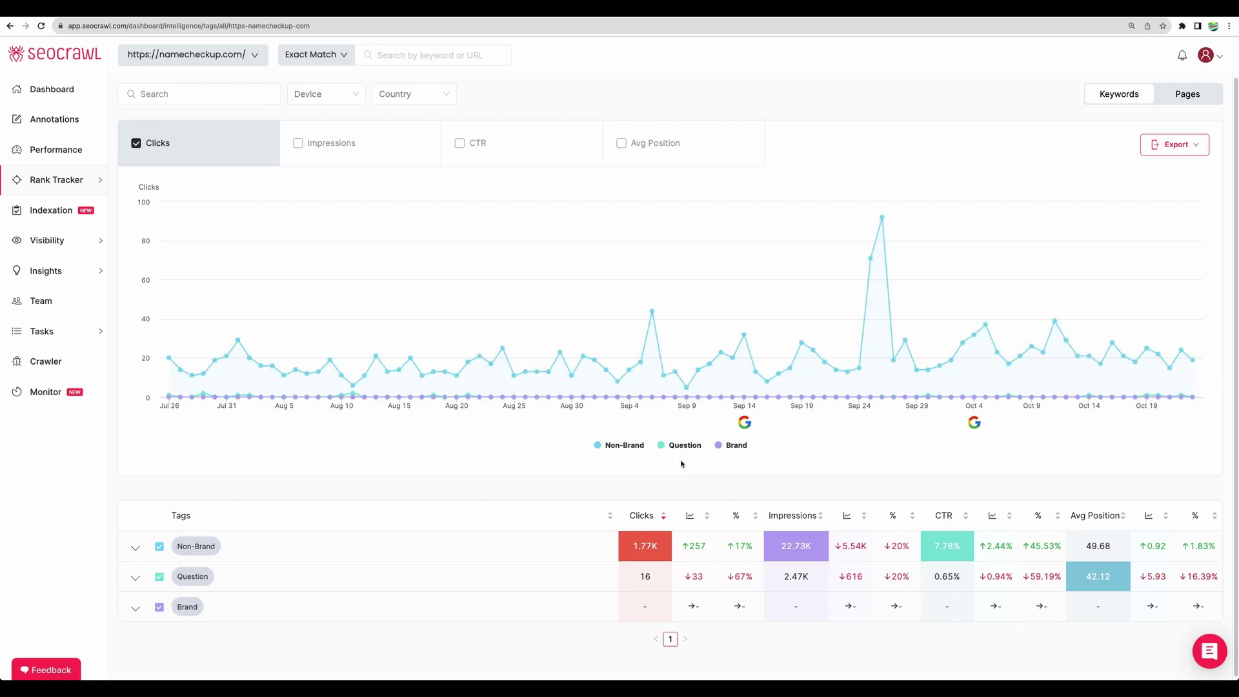
{"action": "mouse_move", "coordinate": [64, 180]}
{"action": "left_click", "coordinate": [171, 300]}
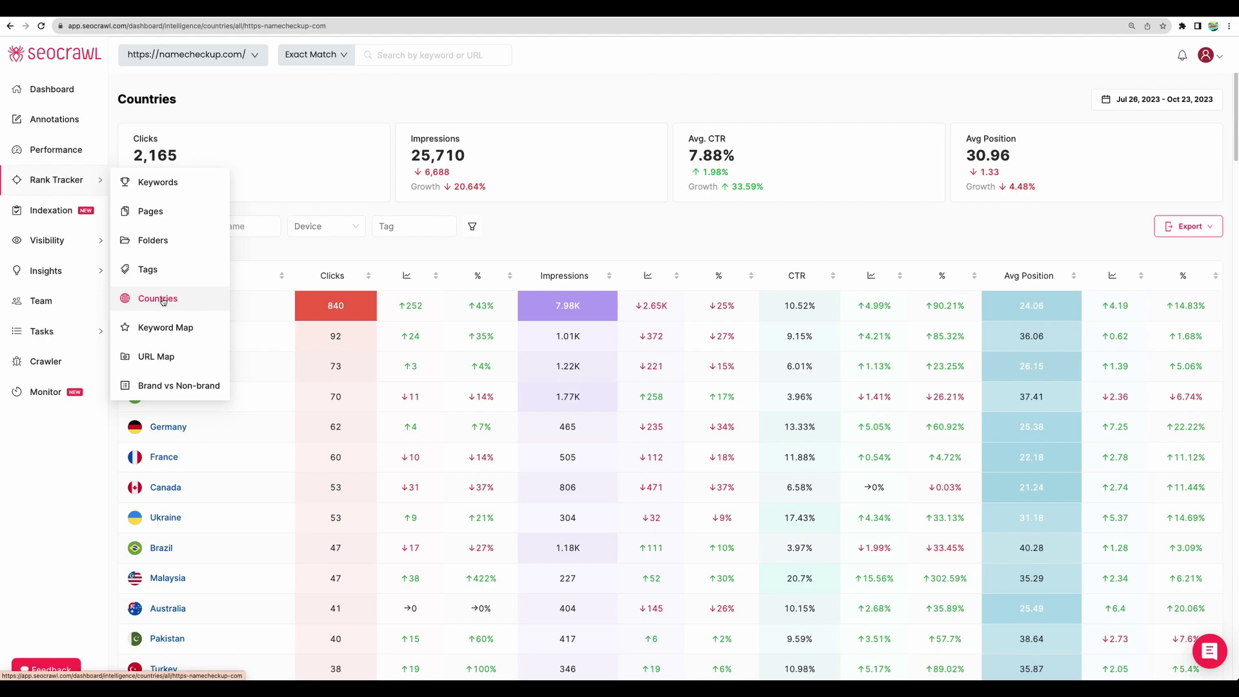
Open the Keyword Map and scroll across its monthly keyword clicks heatmap.
{"action": "left_click", "coordinate": [199, 331]}
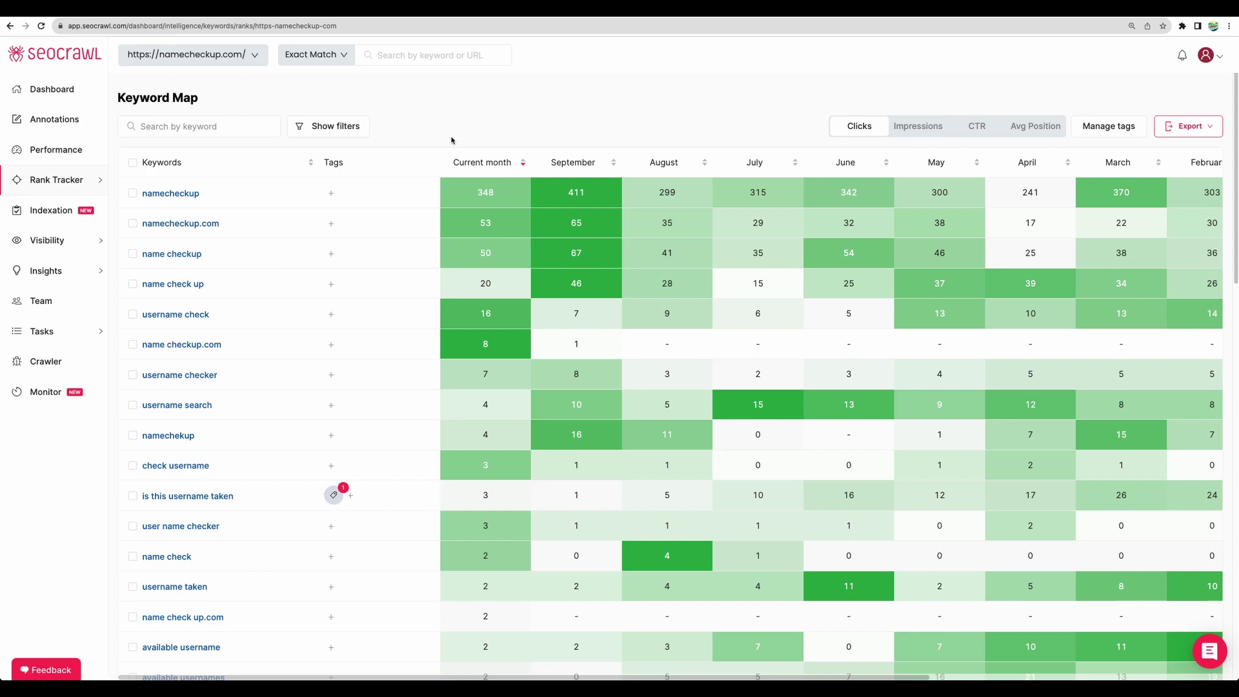
{"action": "scroll", "coordinate": [262, 264], "scroll_direction": "down", "scroll_amount": 3}
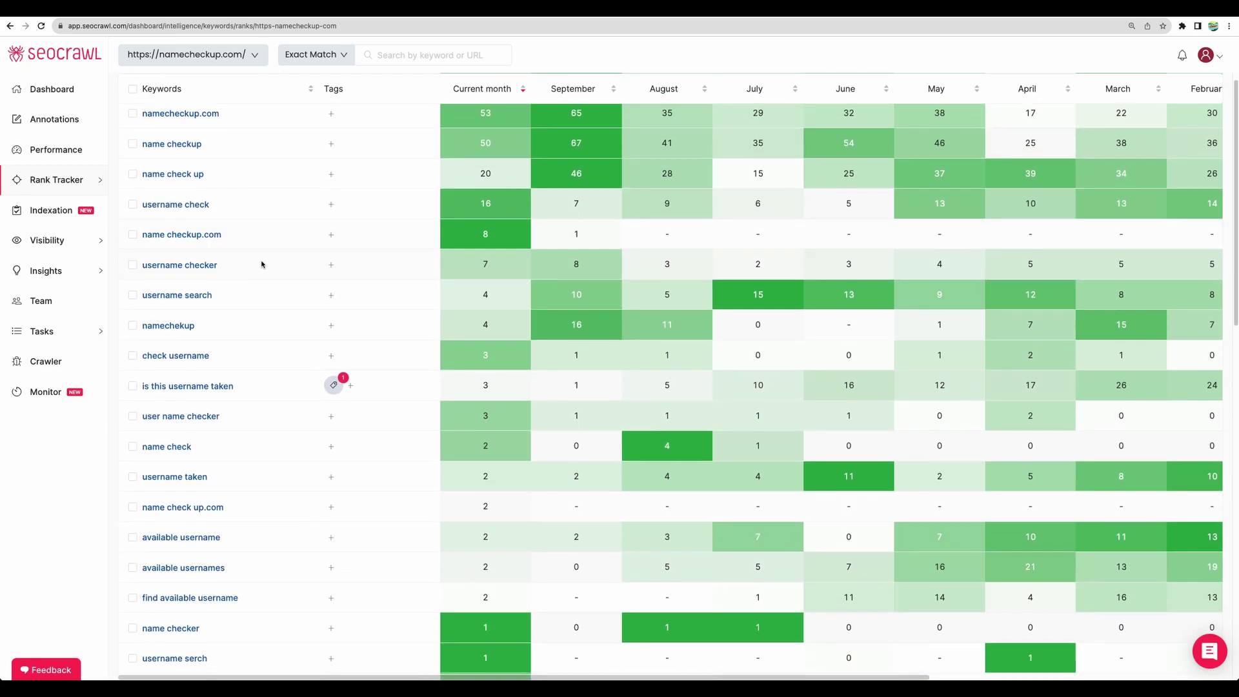
{"action": "scroll", "coordinate": [261, 265], "scroll_direction": "up", "scroll_amount": 3}
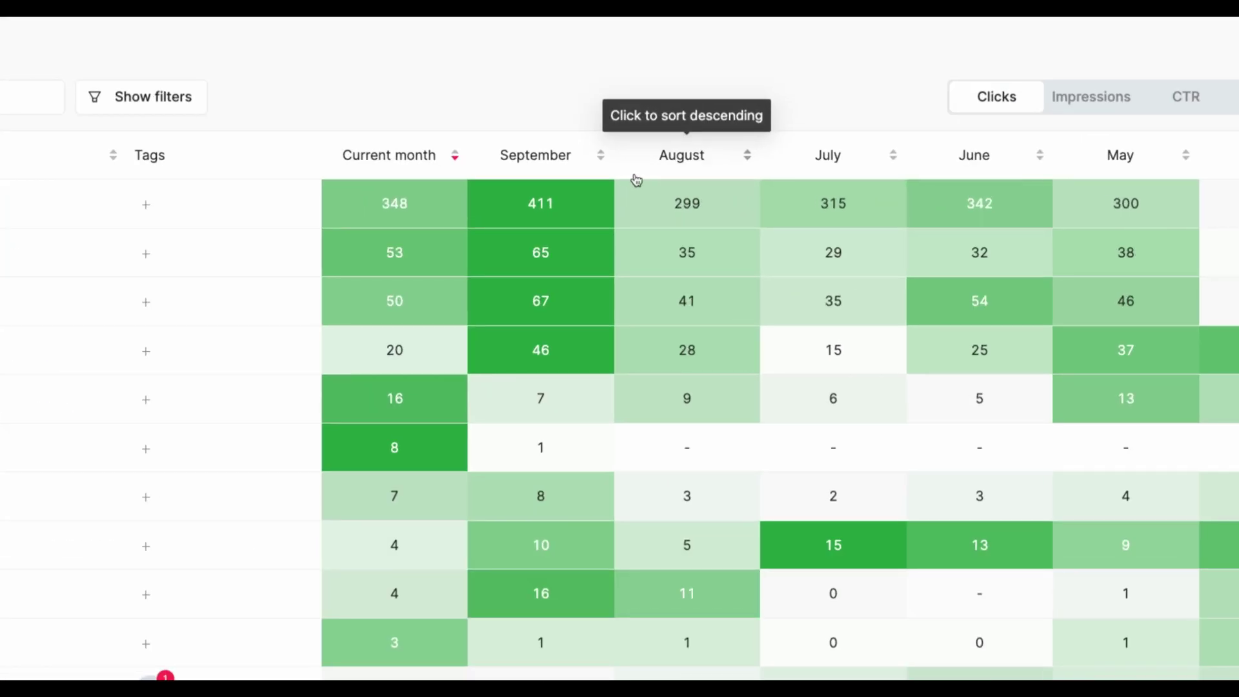
{"action": "scroll", "coordinate": [990, 652], "scroll_direction": "right", "scroll_amount": 6}
{"action": "scroll", "coordinate": [668, 492], "scroll_direction": "left", "scroll_amount": 6}
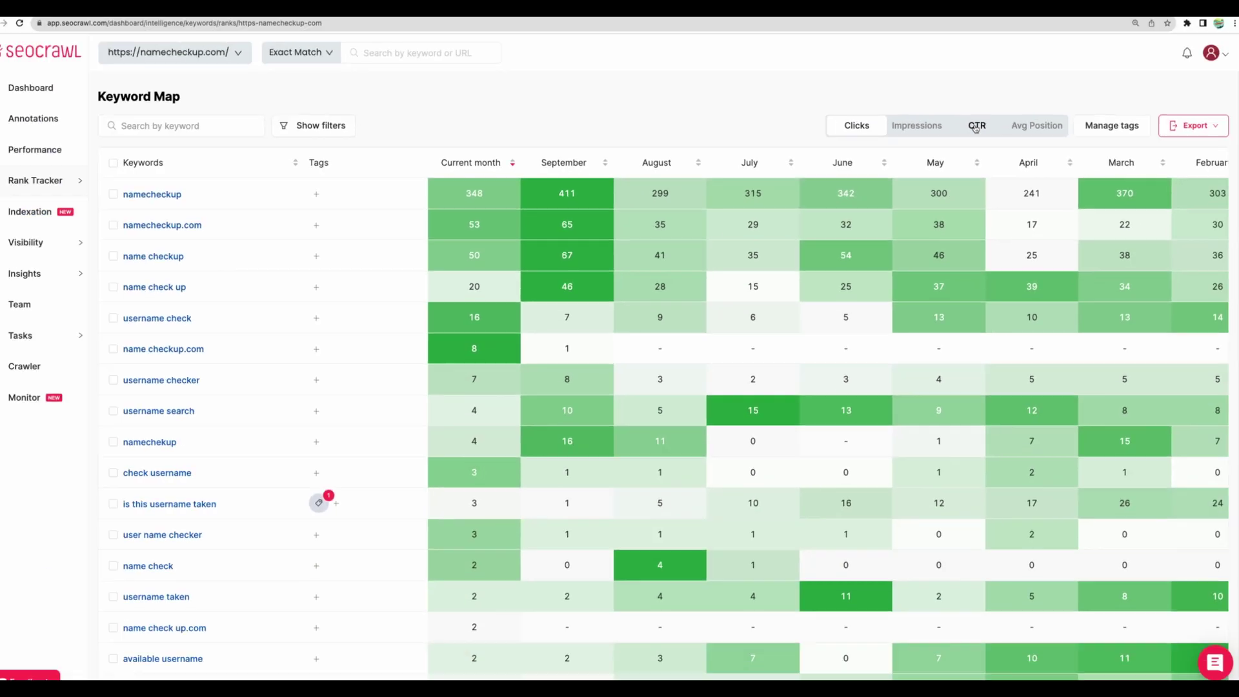
Show the URL Map of monthly clicks per URL, homepage at 621 this month.
{"action": "mouse_move", "coordinate": [56, 180]}
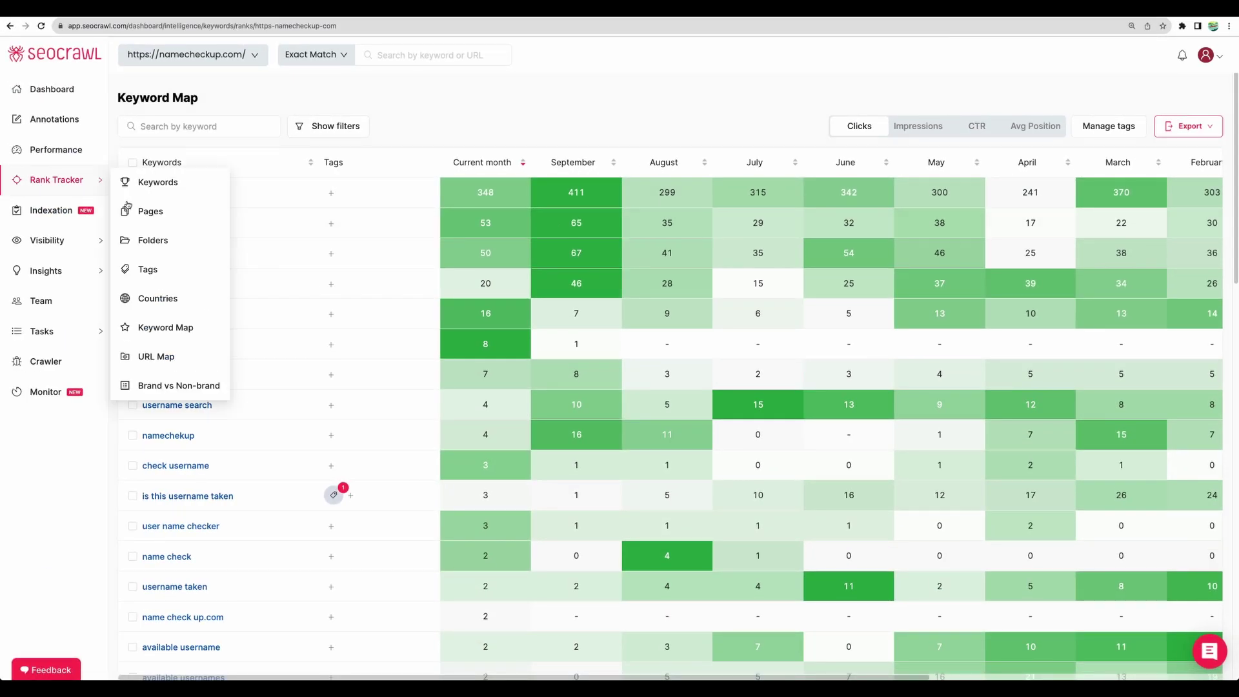
{"action": "left_click", "coordinate": [192, 360]}
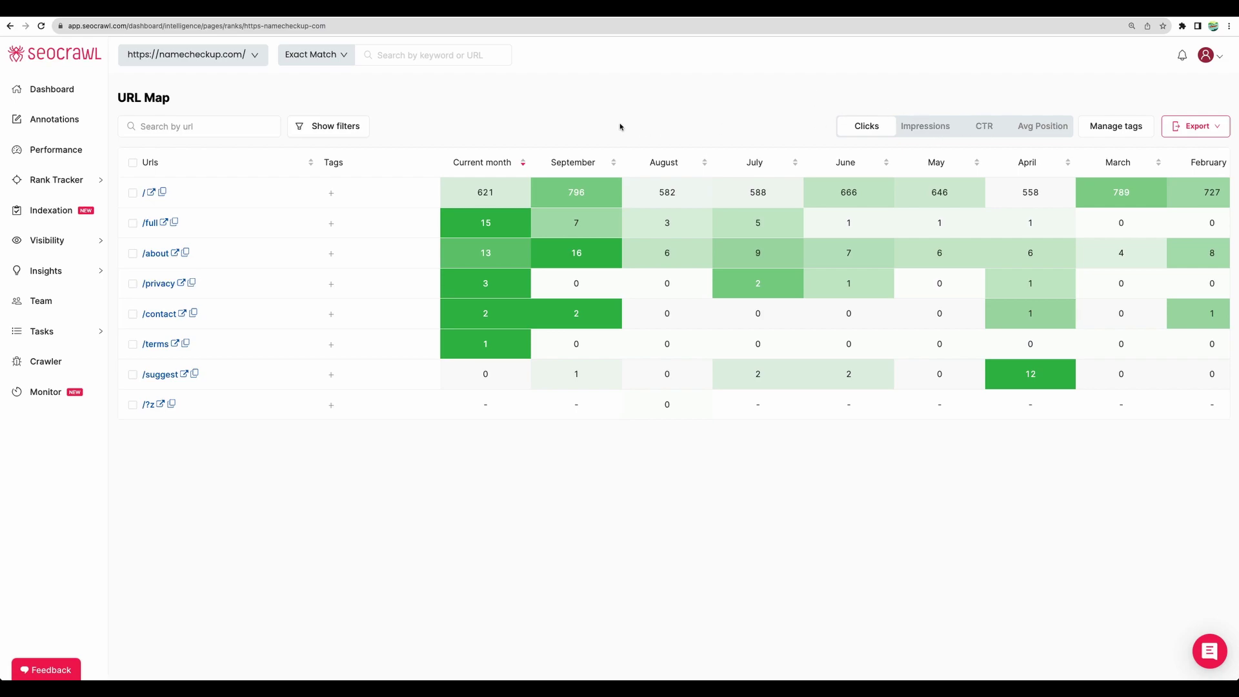
{"action": "mouse_move", "coordinate": [58, 179]}
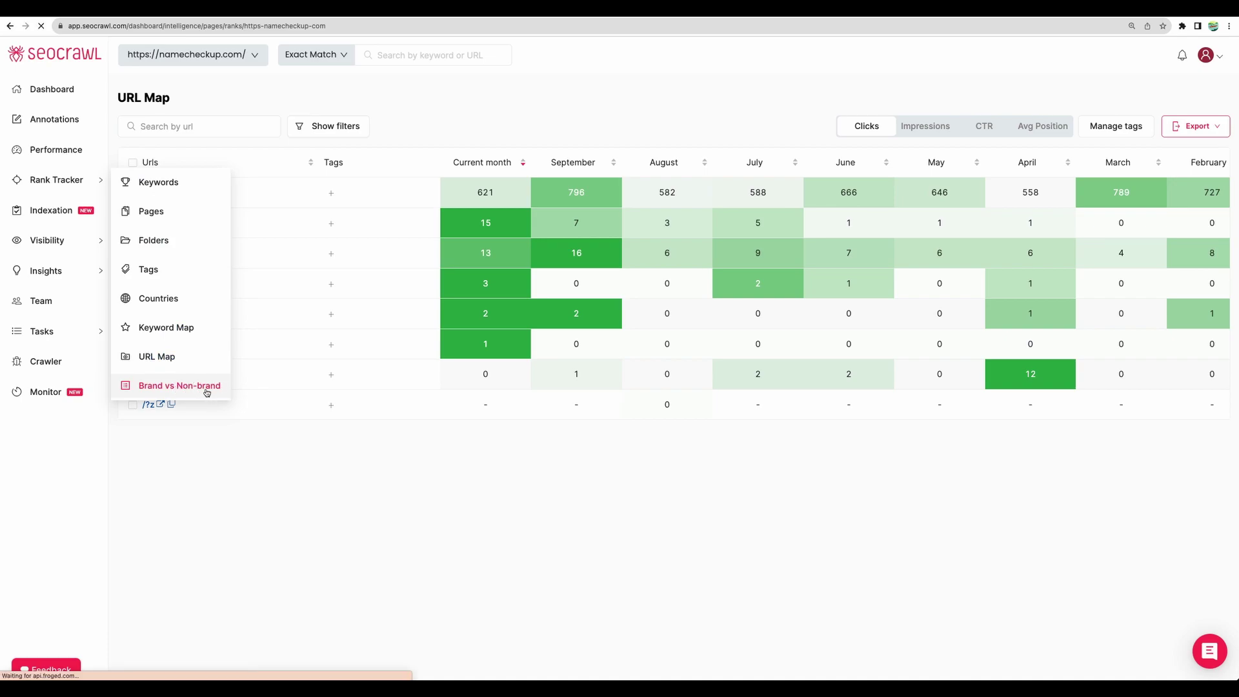
Open Brand vs Non-Branded Performance (0 vs 1.8K clicks) and briefly preview its Video Guide.
{"action": "left_click", "coordinate": [207, 387]}
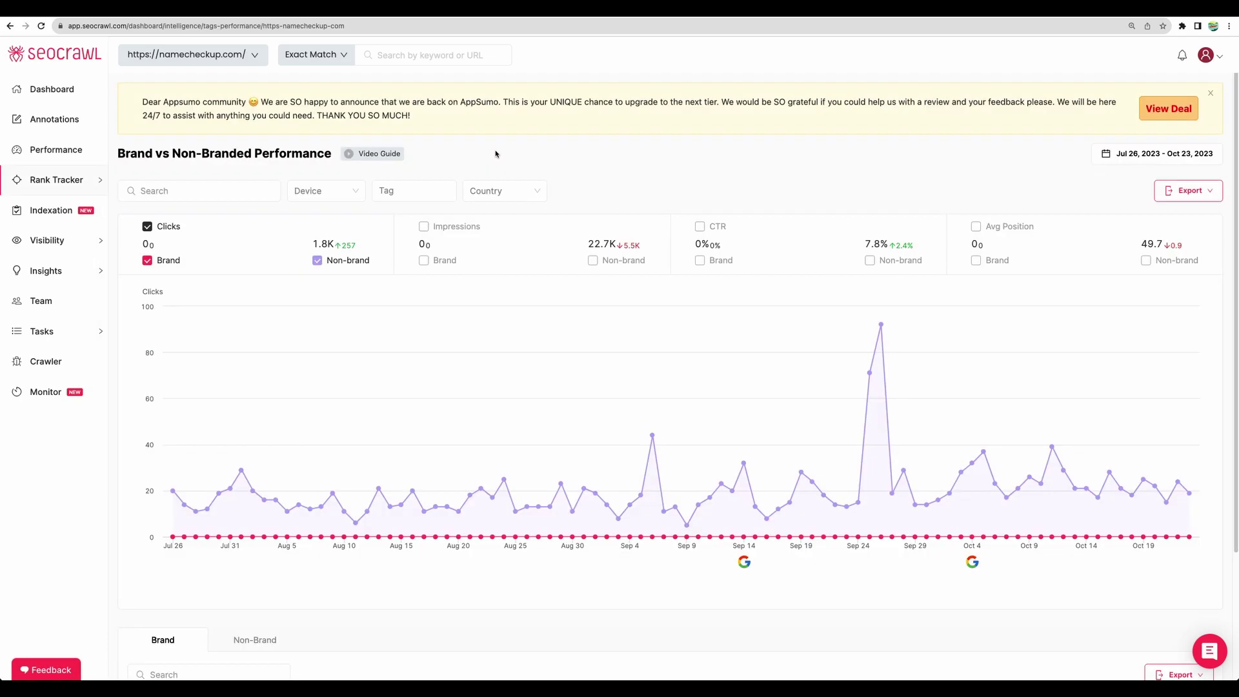
{"action": "left_click", "coordinate": [365, 158]}
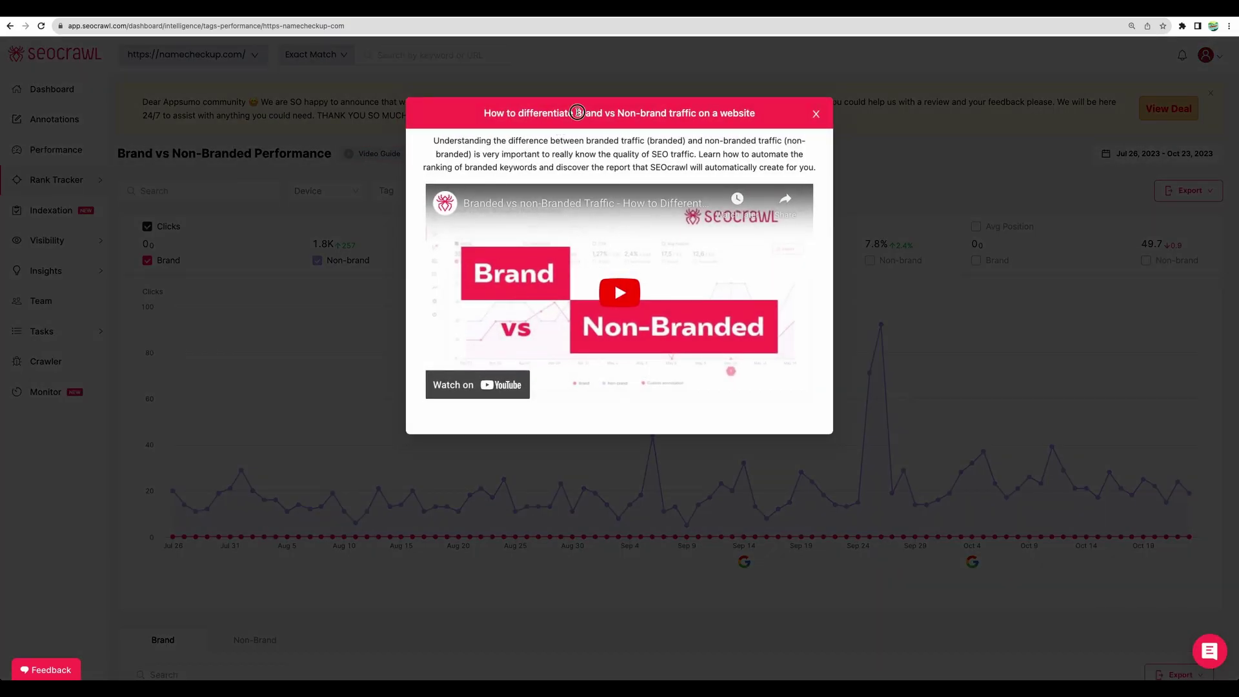
{"action": "left_click", "coordinate": [213, 148]}
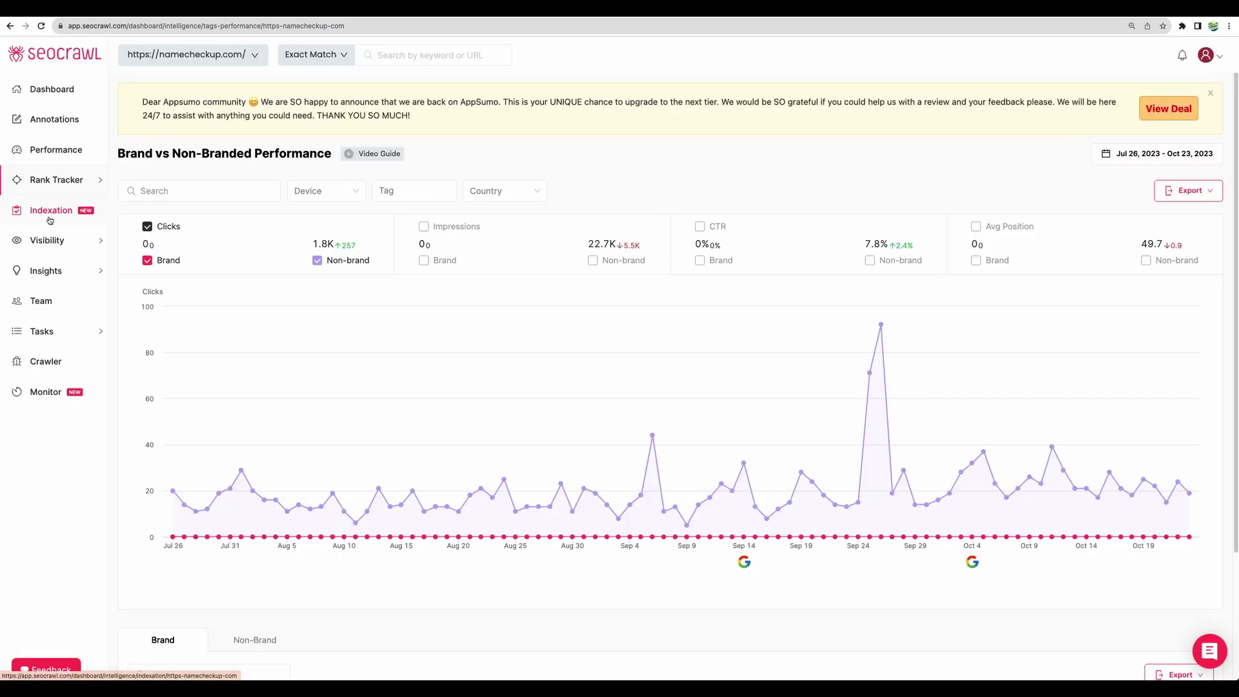
Open the Indexation Dashboard, set the URL filter to 'Show all', and zoom in the page.
{"action": "left_click", "coordinate": [50, 220]}
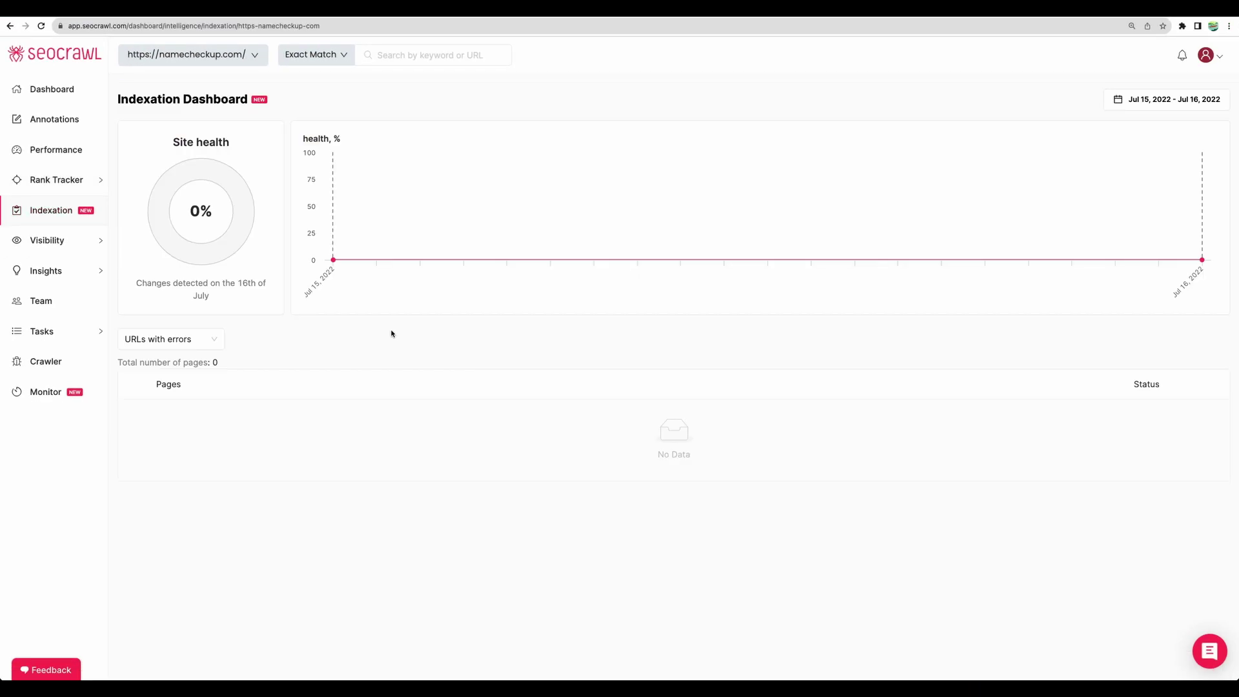
{"action": "left_click", "coordinate": [191, 340]}
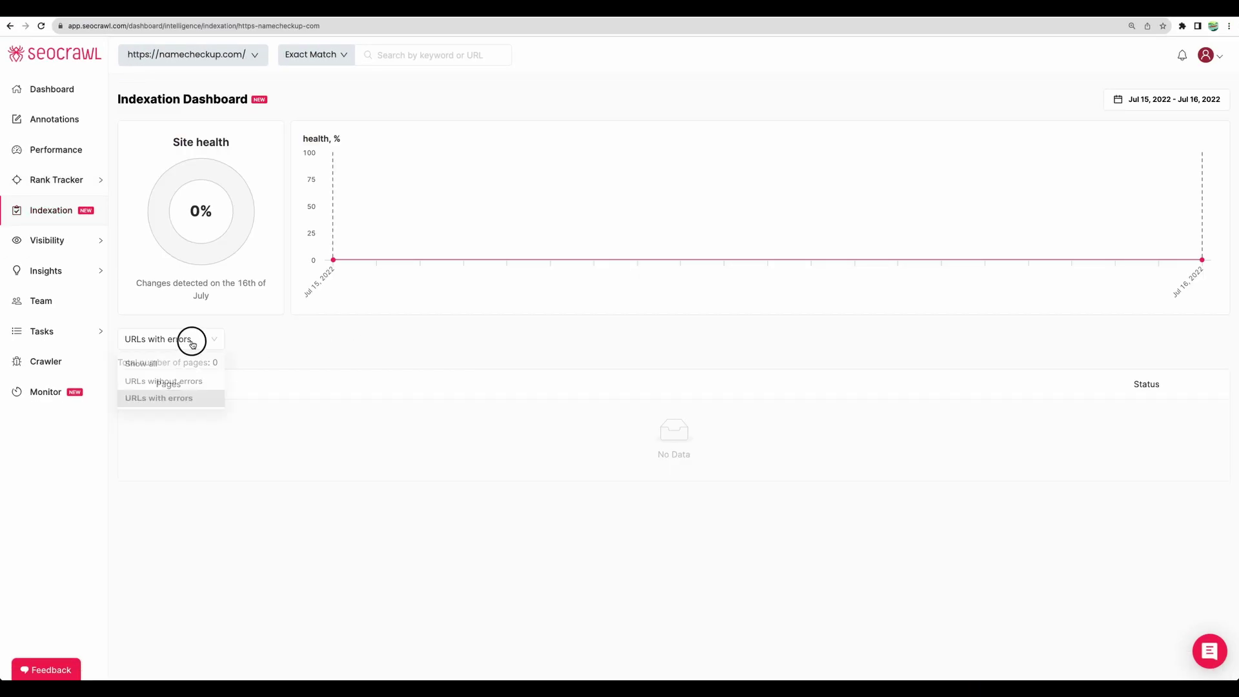
{"action": "left_click", "coordinate": [194, 363]}
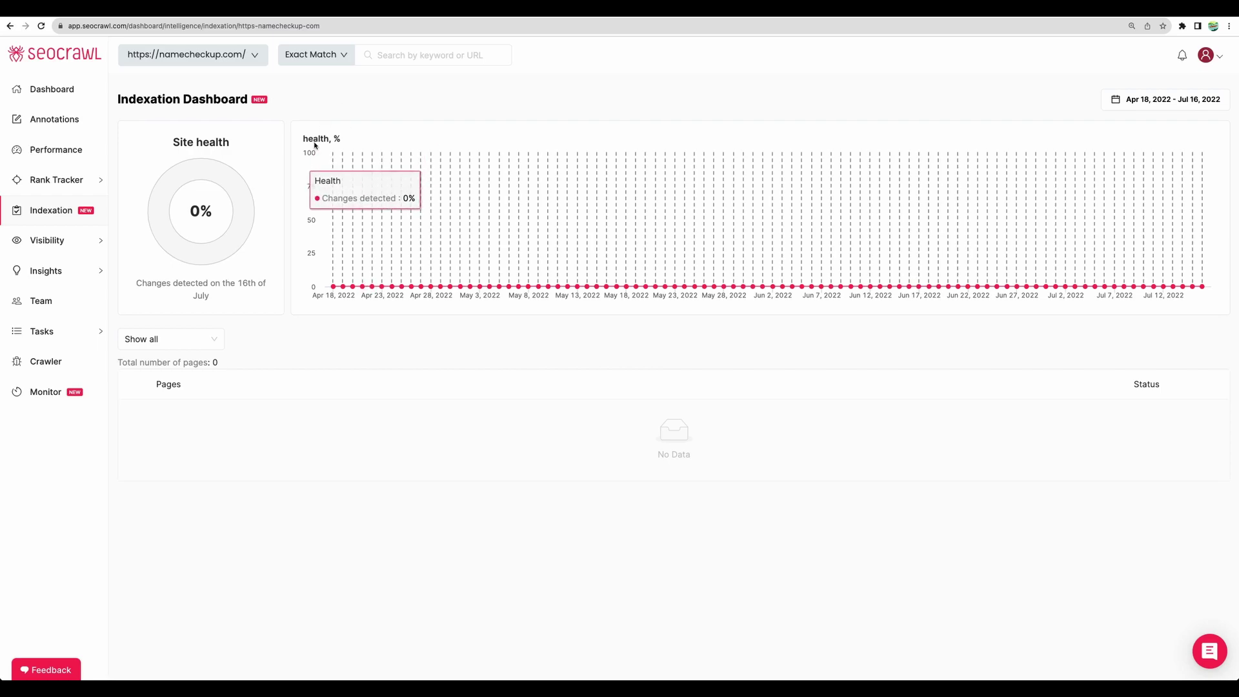
{"action": "key", "text": "super+plus"}
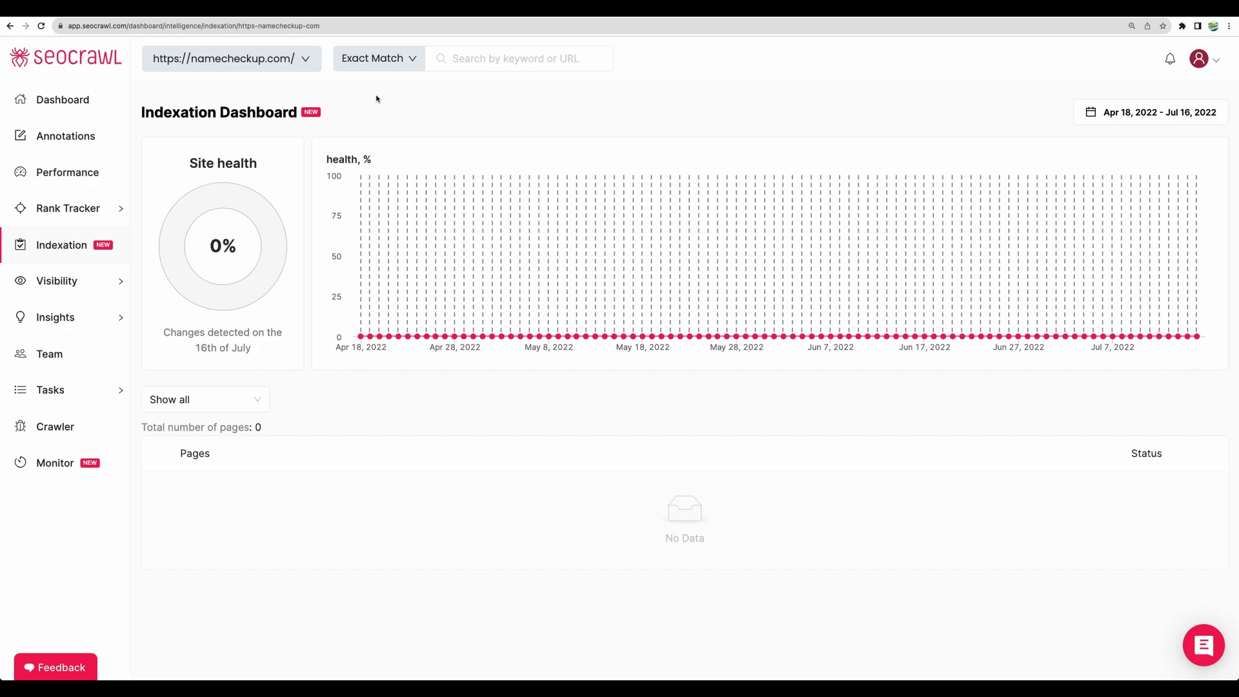
{"action": "mouse_move", "coordinate": [89, 284]}
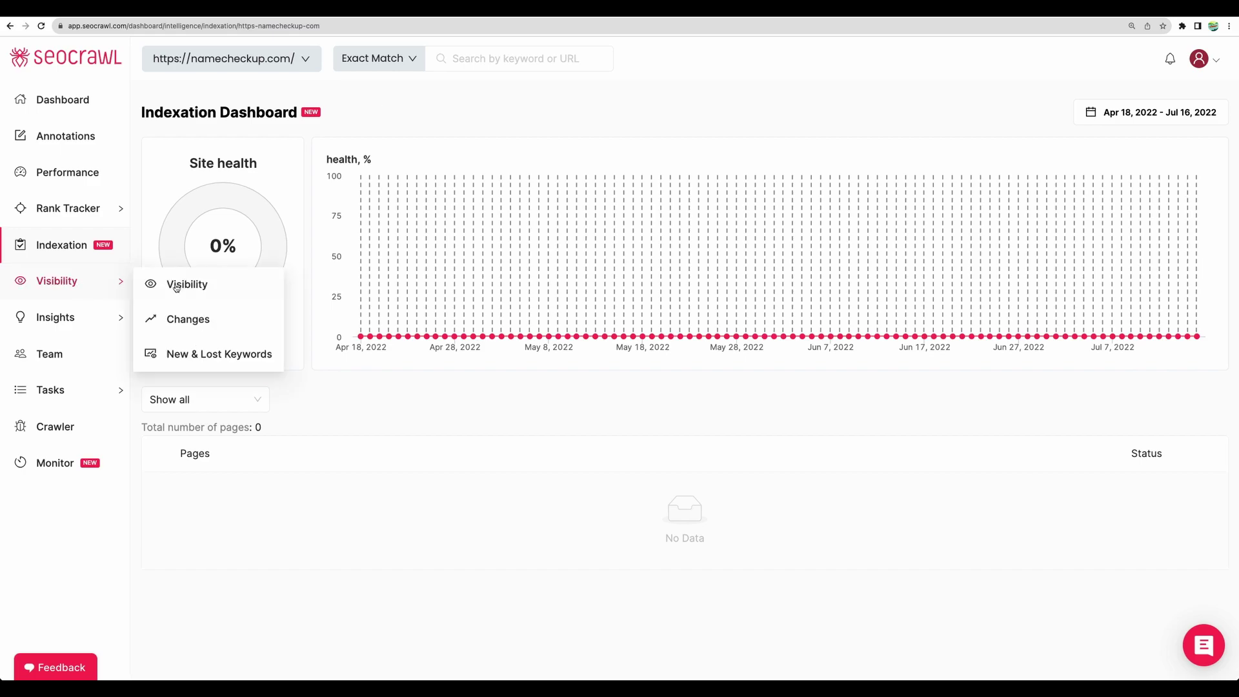
Open the keyword Visibility report for namecheckup.com and scroll through it.
{"action": "left_click", "coordinate": [237, 290]}
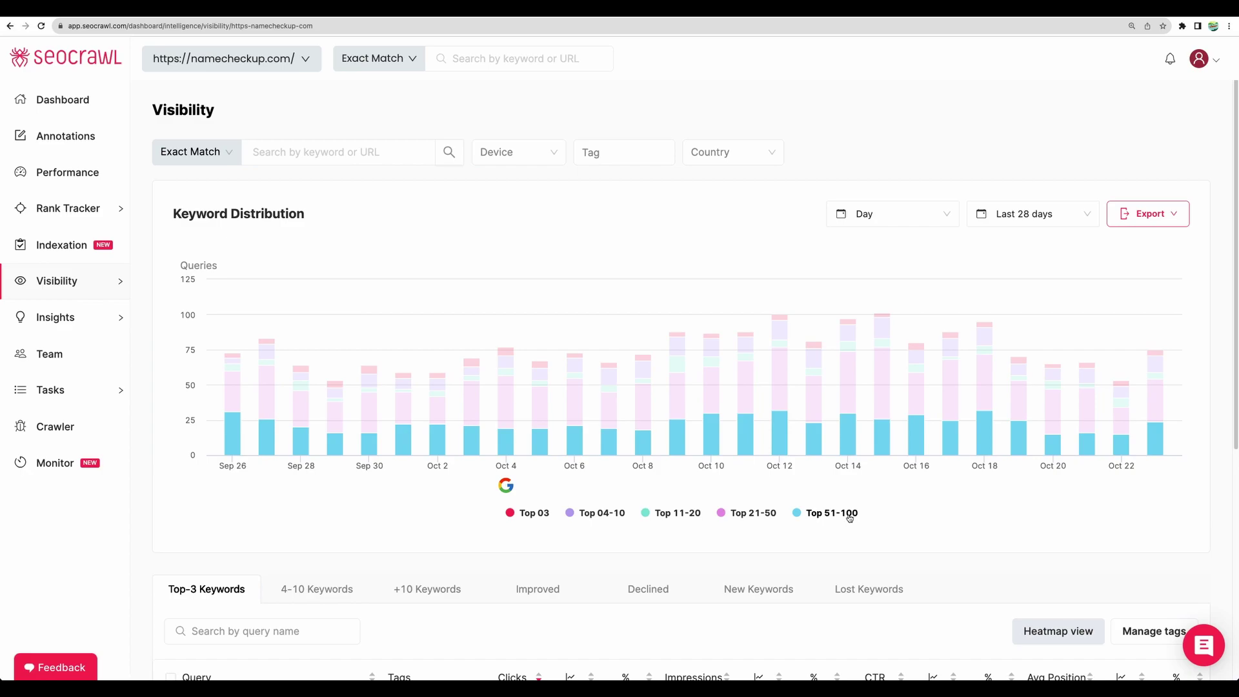
{"action": "scroll", "coordinate": [507, 298], "scroll_direction": "down", "scroll_amount": 2}
{"action": "scroll", "coordinate": [393, 492], "scroll_direction": "up", "scroll_amount": 2}
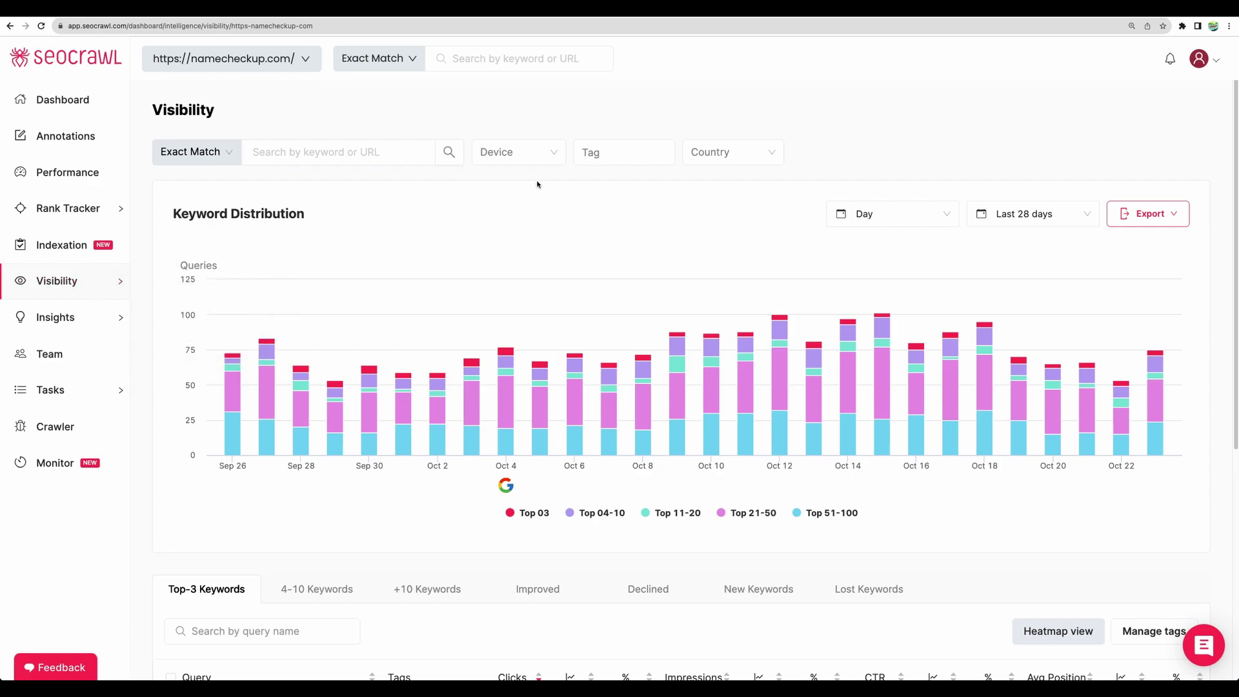
{"action": "scroll", "coordinate": [597, 264], "scroll_direction": "down", "scroll_amount": 3}
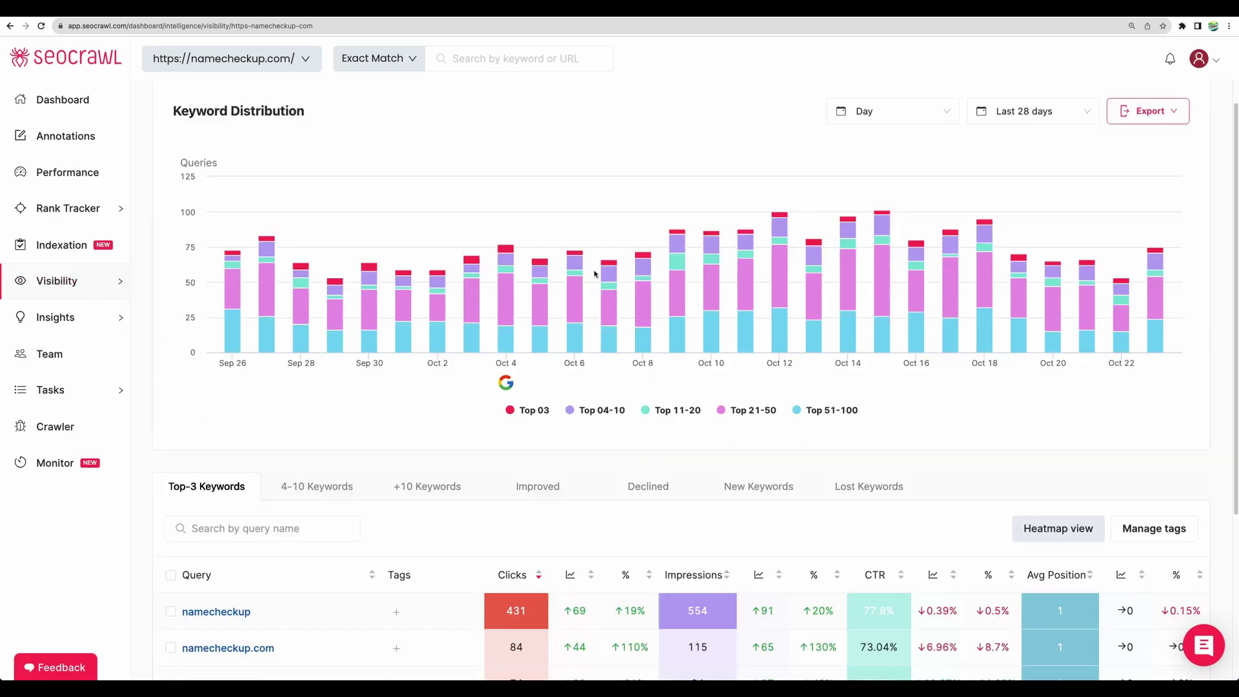
{"action": "scroll", "coordinate": [651, 174], "scroll_direction": "up", "scroll_amount": 3}
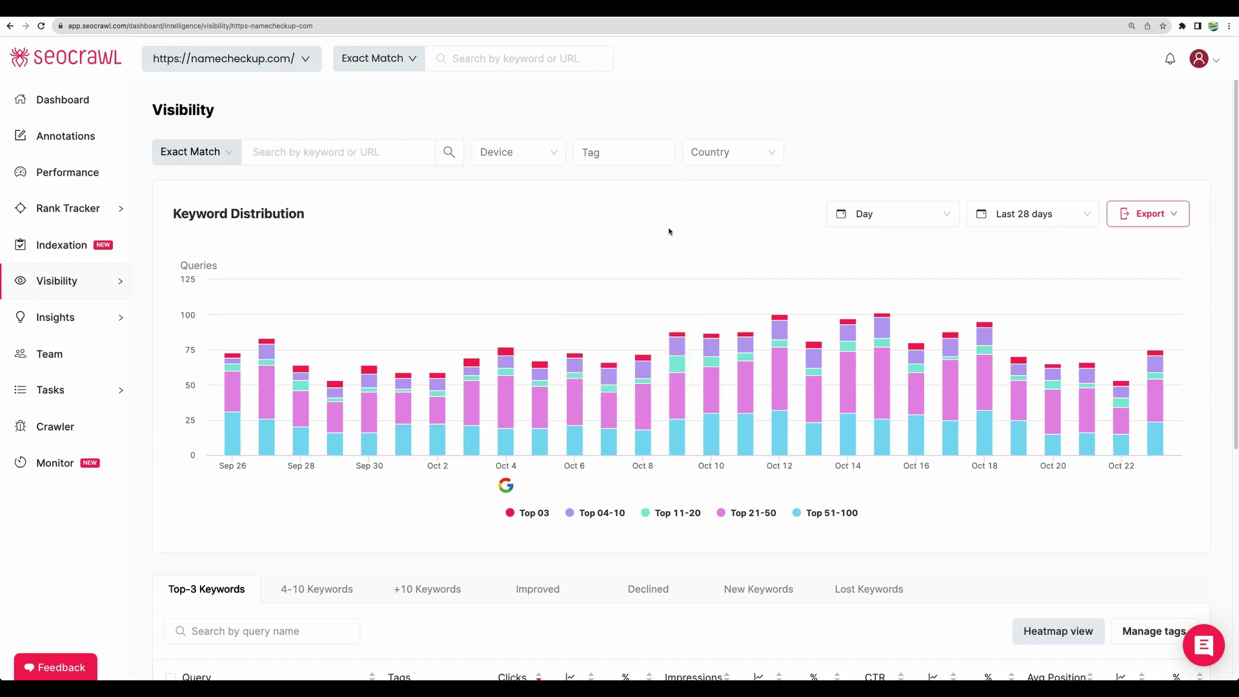
{"action": "scroll", "coordinate": [669, 258], "scroll_direction": "down", "scroll_amount": 2}
Show the 4-10 Keywords tab, led by 'is this username taken' with 4 clicks, 208 impressions.
{"action": "left_click", "coordinate": [317, 525]}
{"action": "scroll", "coordinate": [419, 452], "scroll_direction": "down", "scroll_amount": 3}
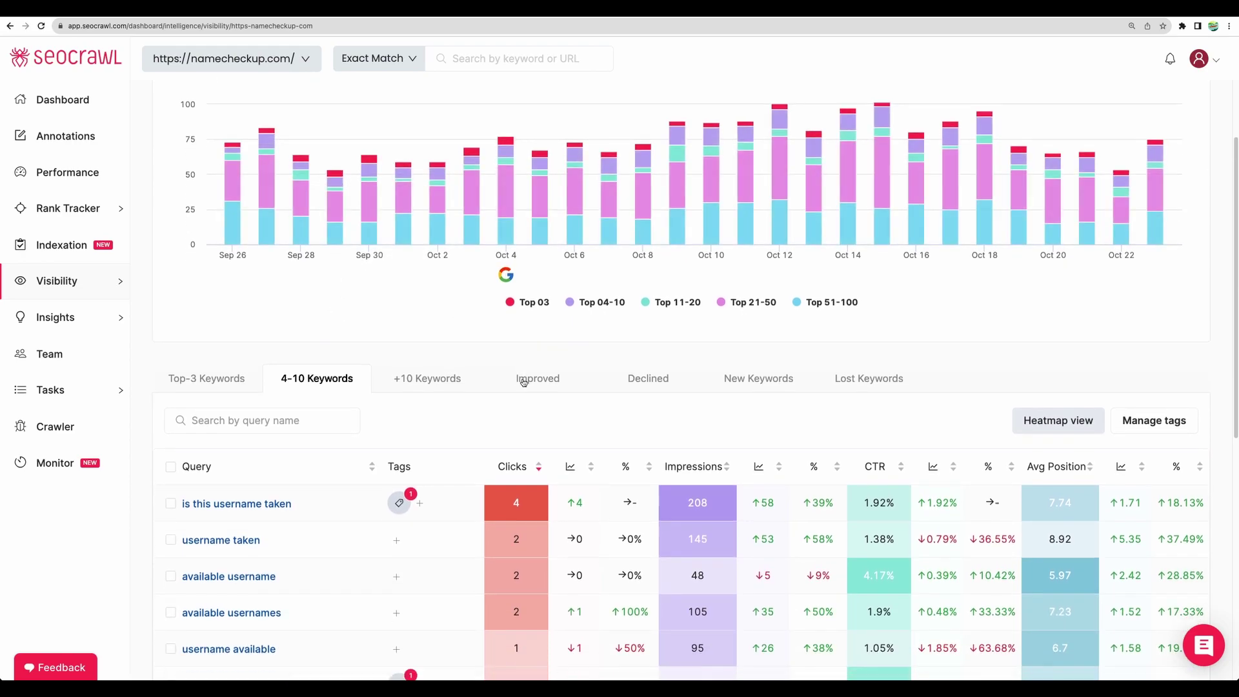
{"action": "scroll", "coordinate": [523, 381], "scroll_direction": "down", "scroll_amount": 3}
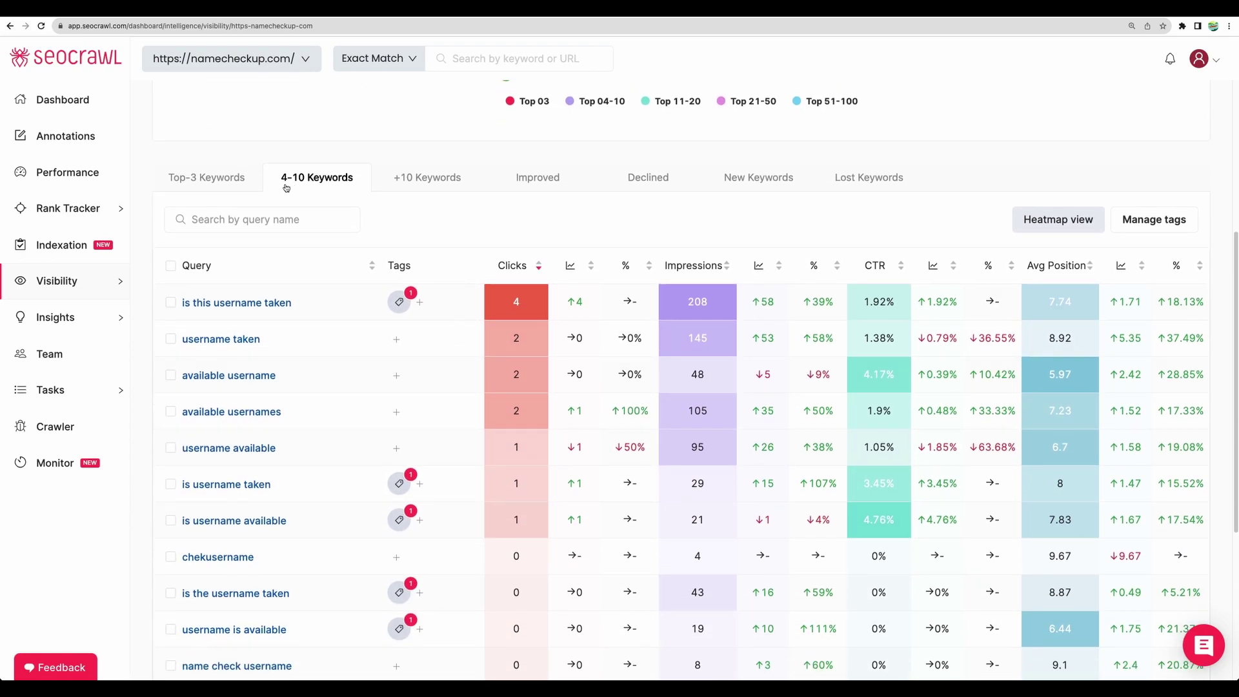
{"action": "scroll", "coordinate": [286, 188], "scroll_direction": "down", "scroll_amount": 1}
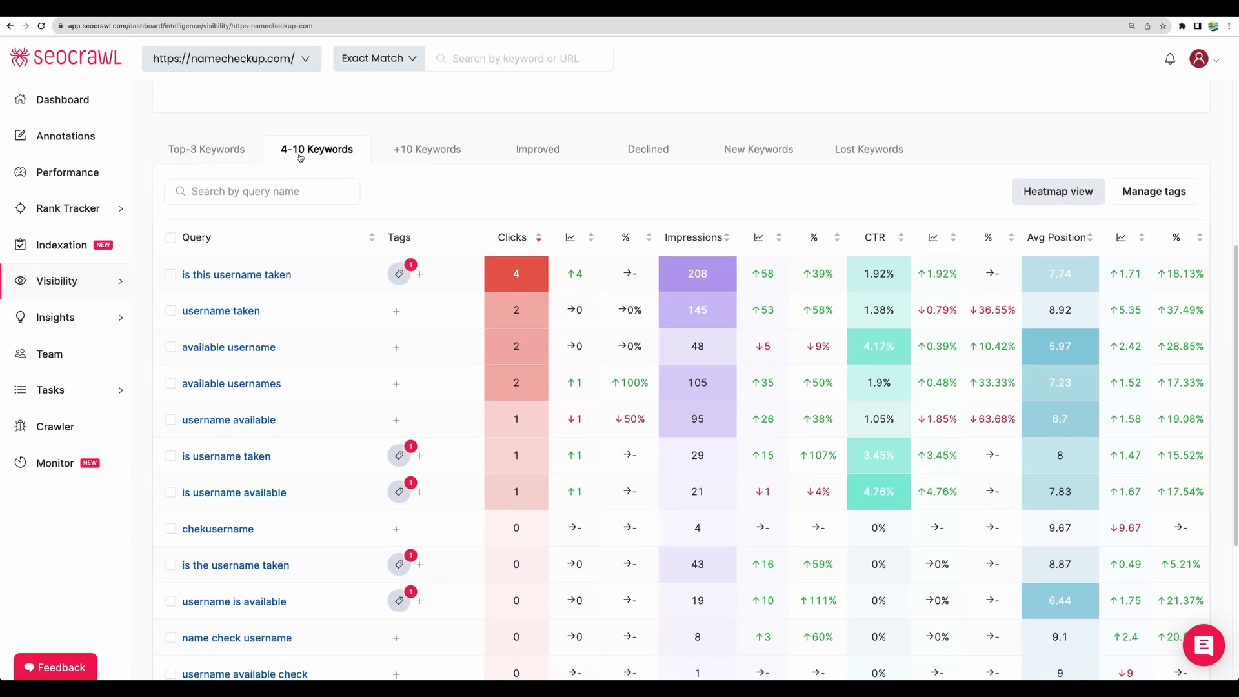
{"action": "scroll", "coordinate": [297, 154], "scroll_direction": "down", "scroll_amount": 2}
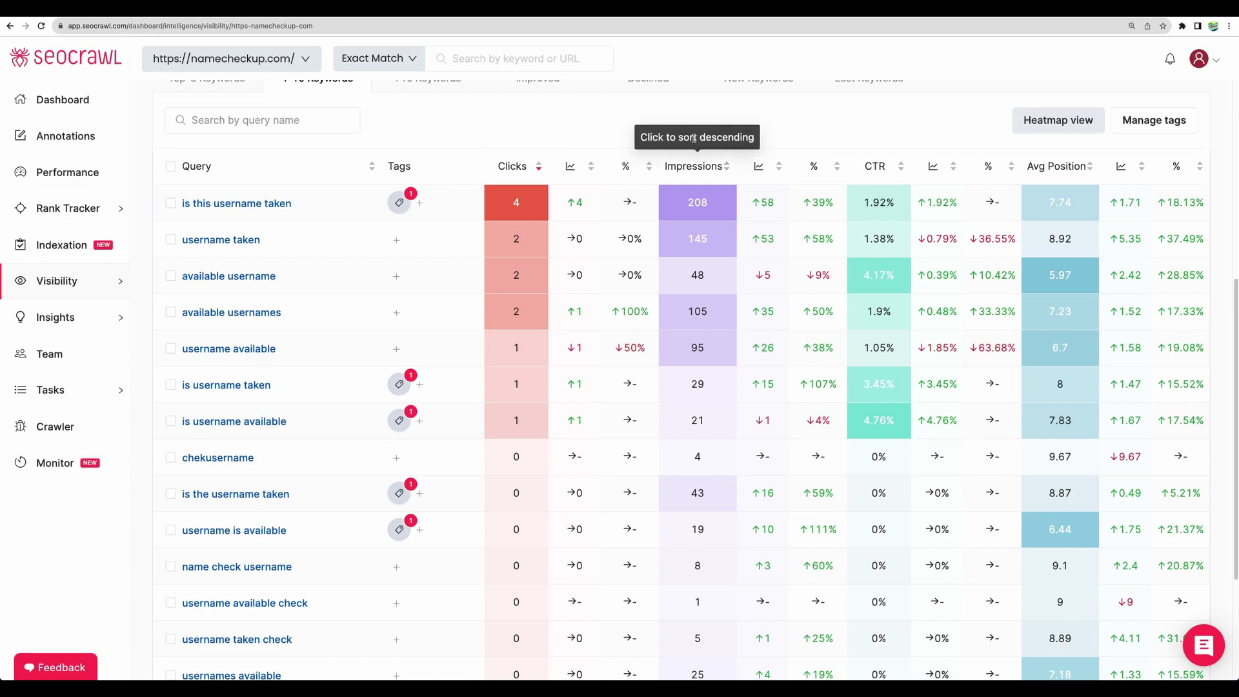
{"action": "scroll", "coordinate": [658, 129], "scroll_direction": "down", "scroll_amount": 1}
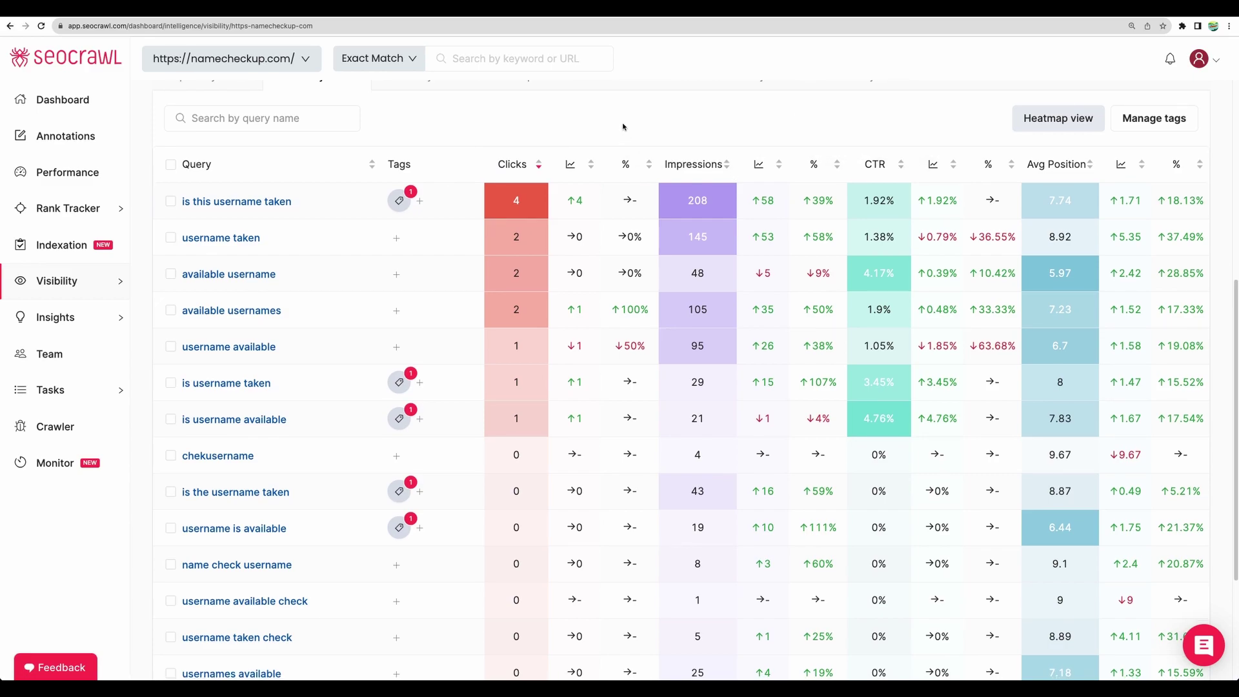
{"action": "mouse_move", "coordinate": [97, 278]}
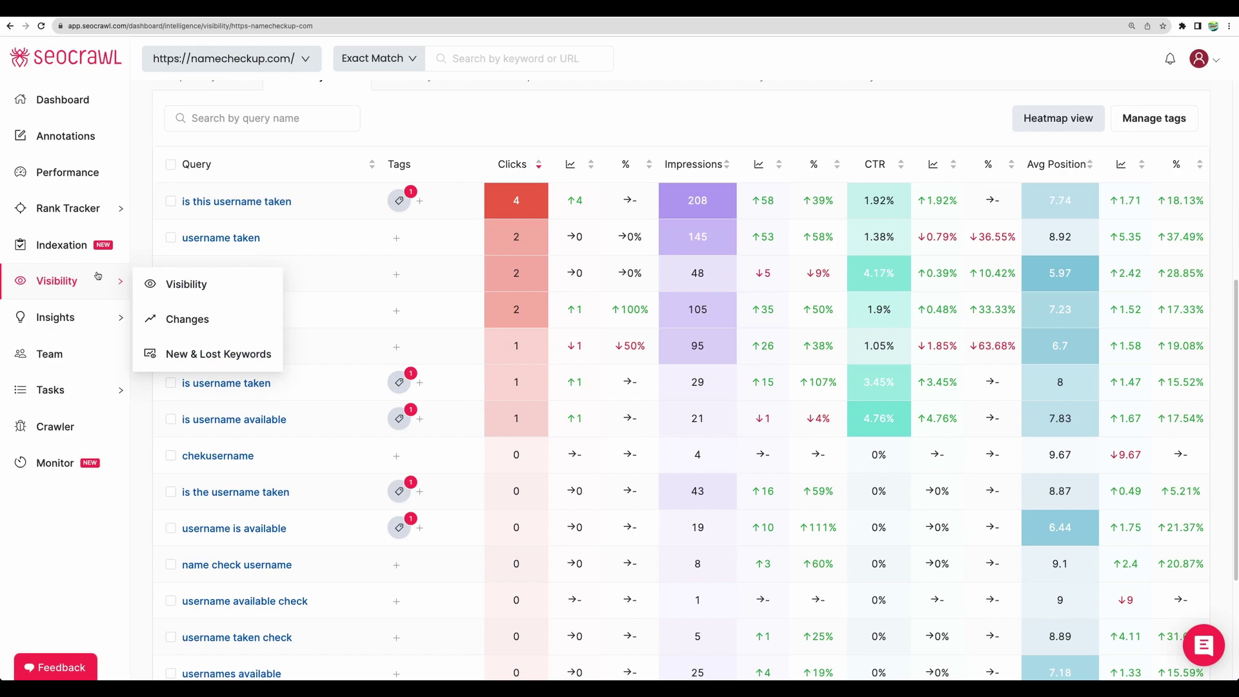
Show Top changes' Decreased keywords, led by 'is this username taken' dropping from 36 to 11.
{"action": "left_click", "coordinate": [228, 324]}
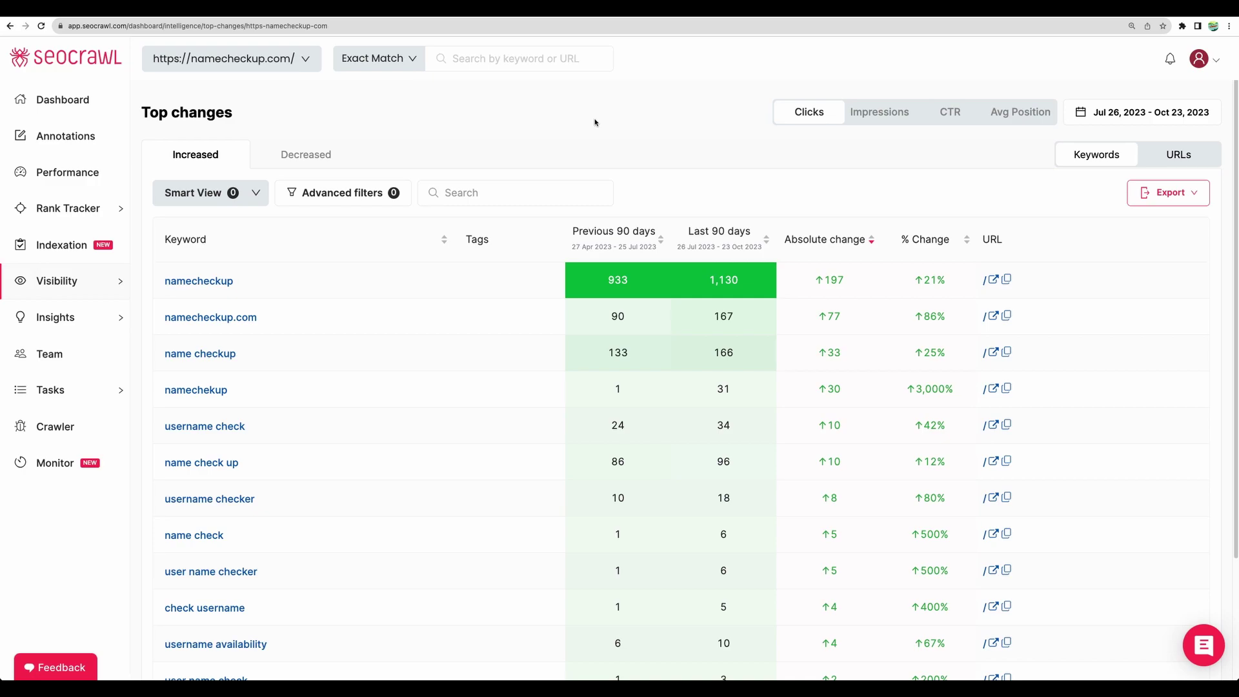
{"action": "left_click", "coordinate": [305, 154]}
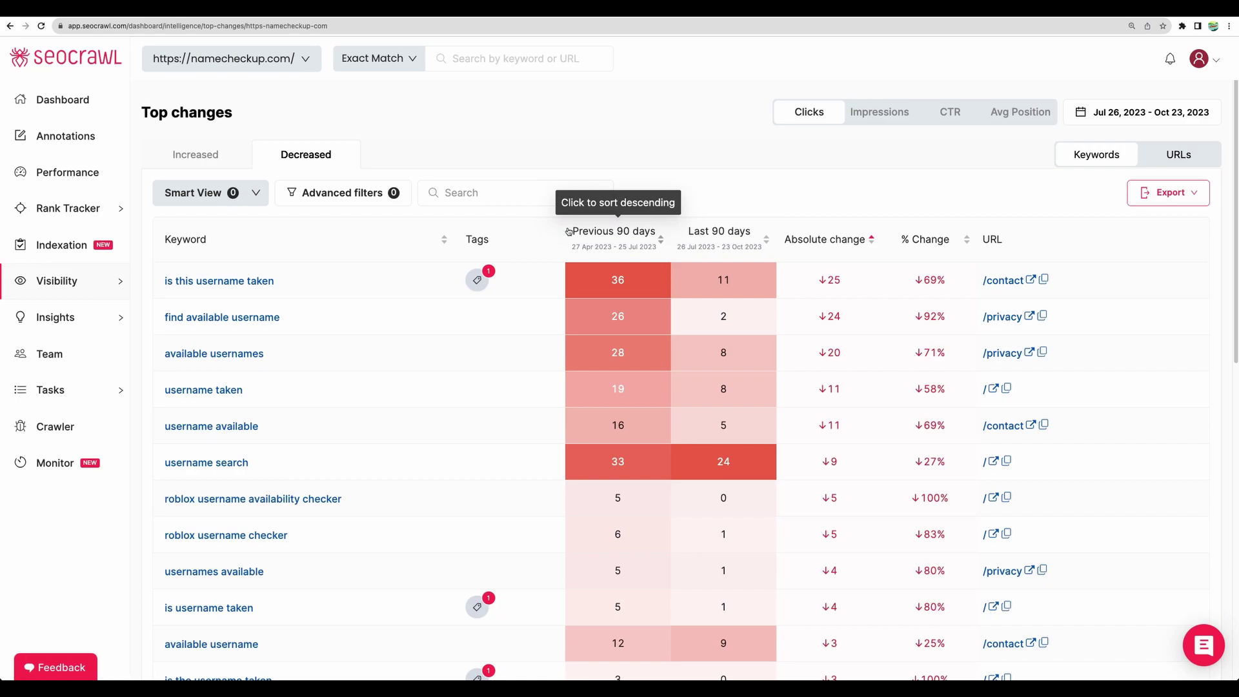
{"action": "left_click", "coordinate": [1130, 116]}
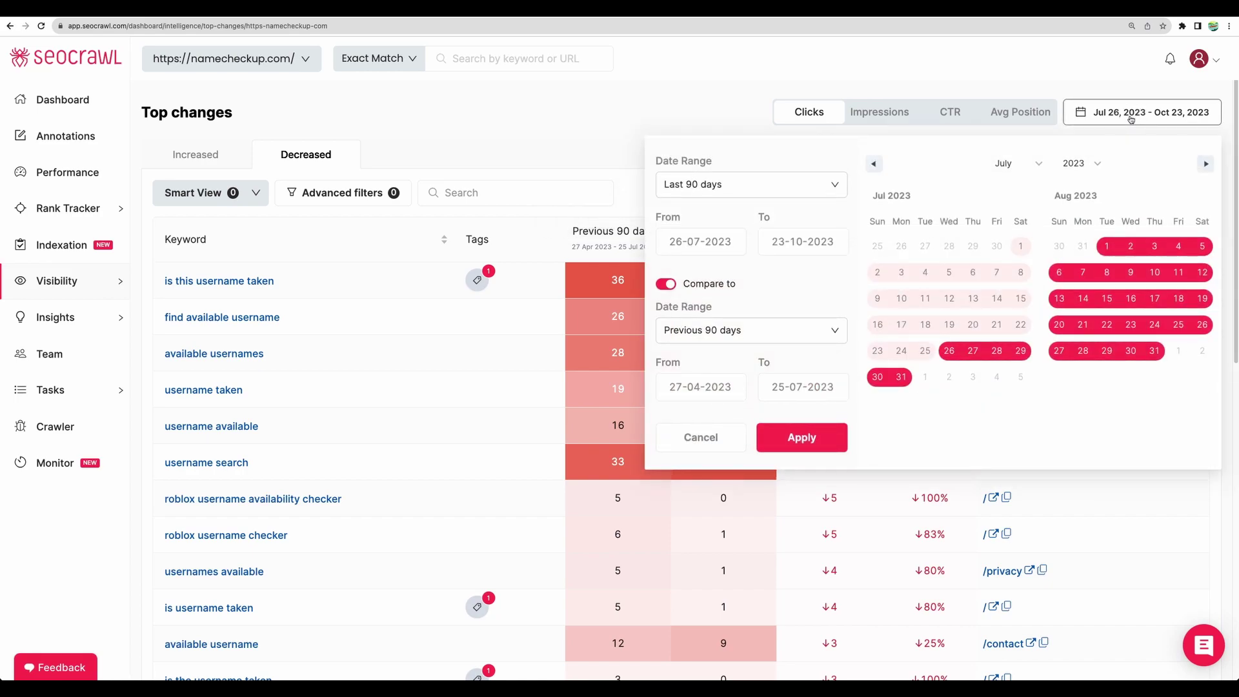
{"action": "left_click", "coordinate": [67, 280]}
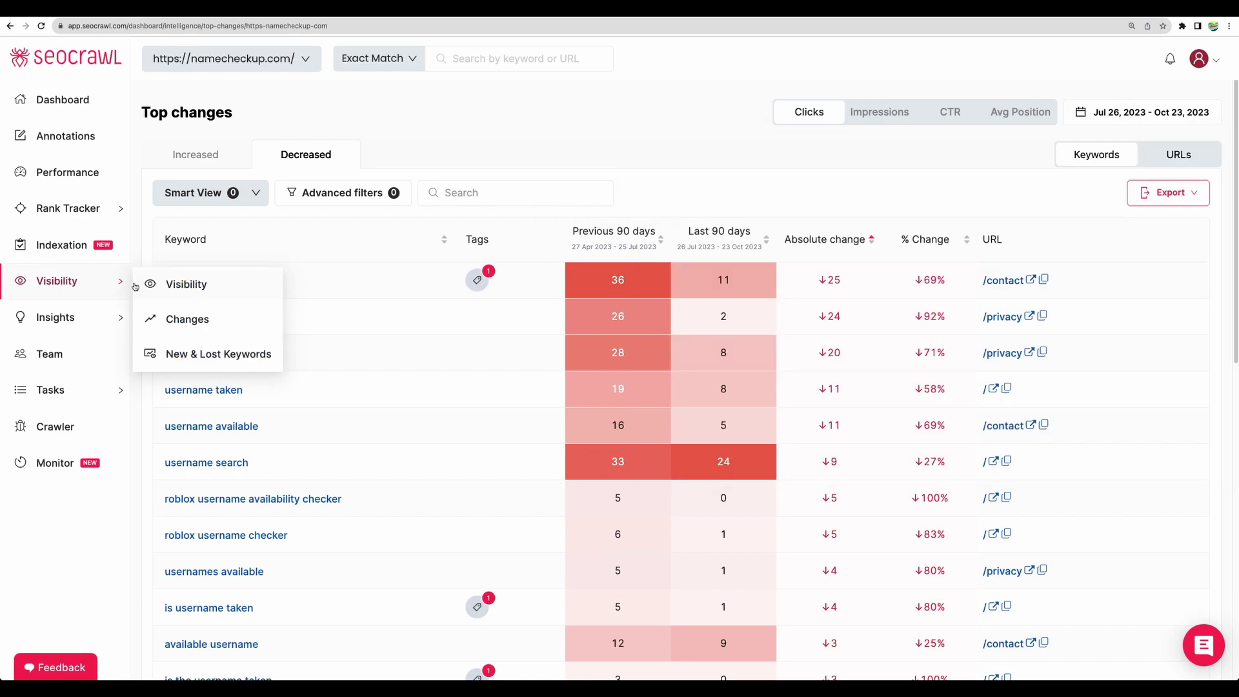
Open New & Lost Keywords and scroll the +166 new keywords table (+16 clicks, +502 impressions).
{"action": "left_click", "coordinate": [224, 352]}
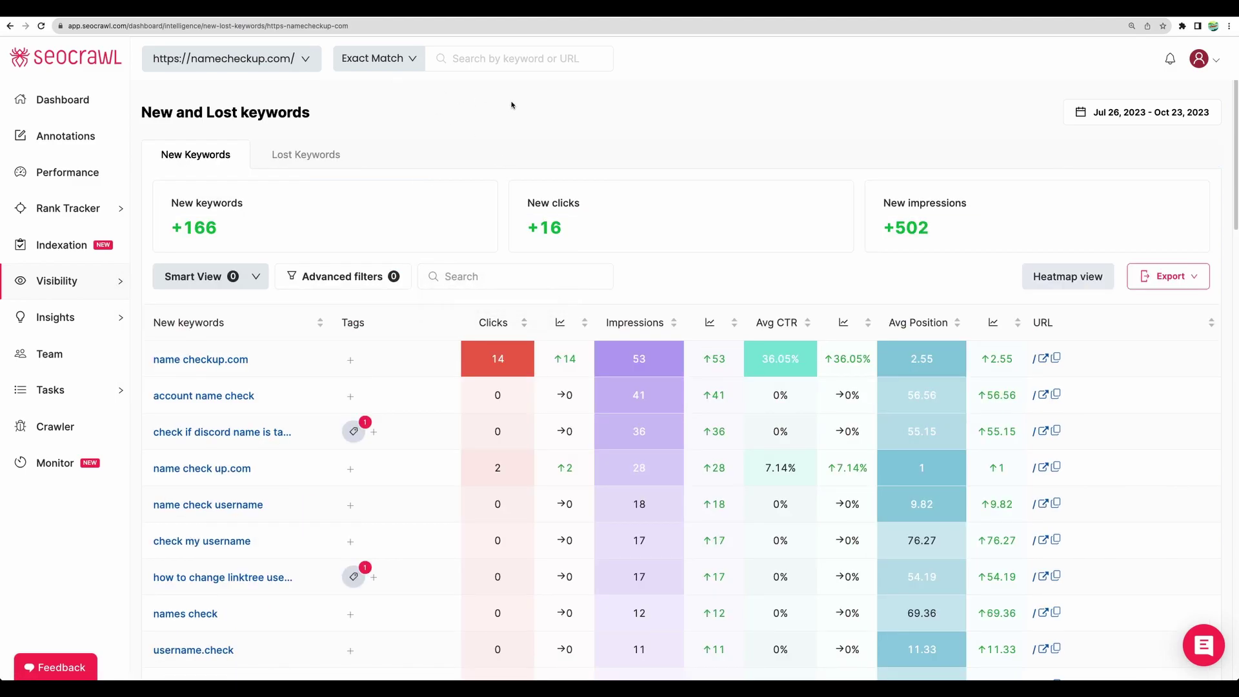
{"action": "left_click", "coordinate": [172, 202]}
{"action": "left_click", "coordinate": [193, 227]}
{"action": "scroll", "coordinate": [443, 235], "scroll_direction": "down", "scroll_amount": 8}
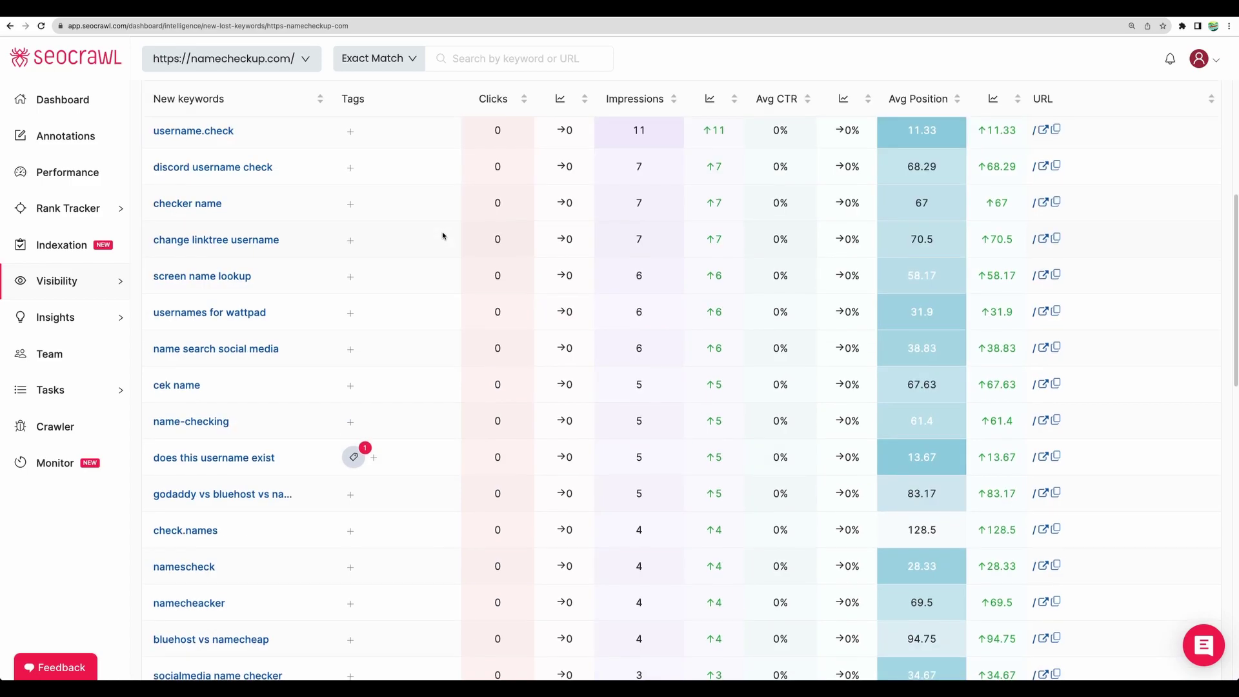
{"action": "scroll", "coordinate": [442, 236], "scroll_direction": "up", "scroll_amount": 6}
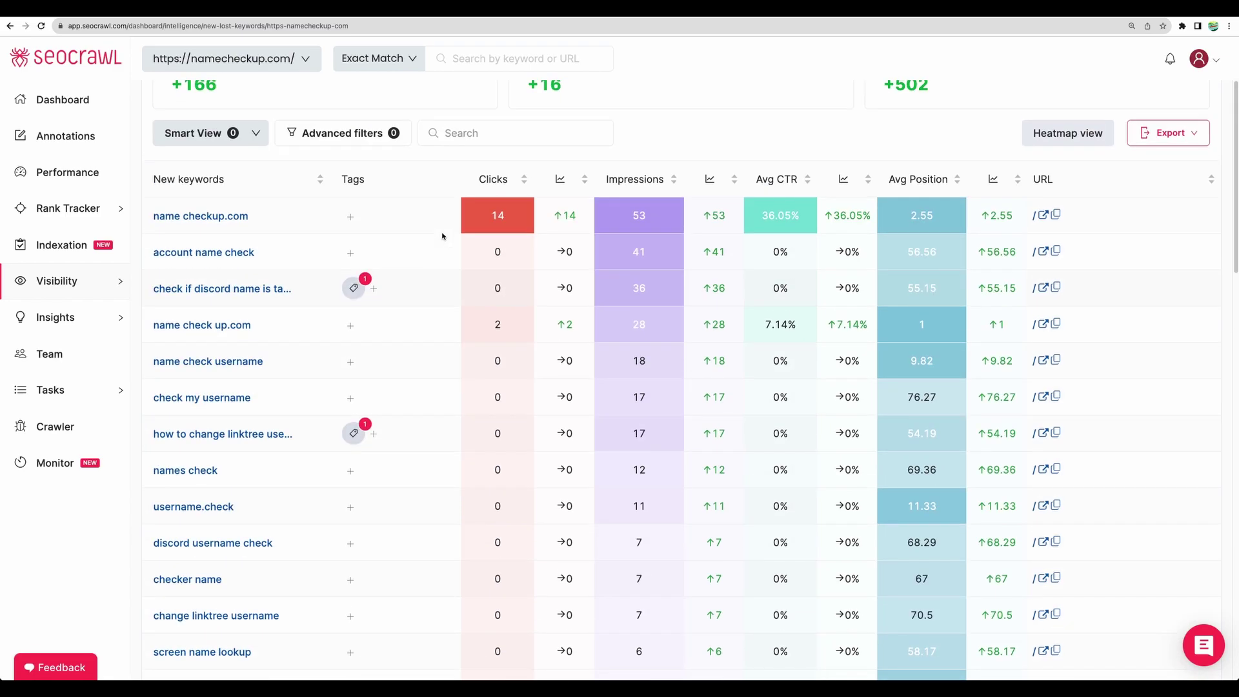
{"action": "scroll", "coordinate": [443, 235], "scroll_direction": "up", "scroll_amount": 1}
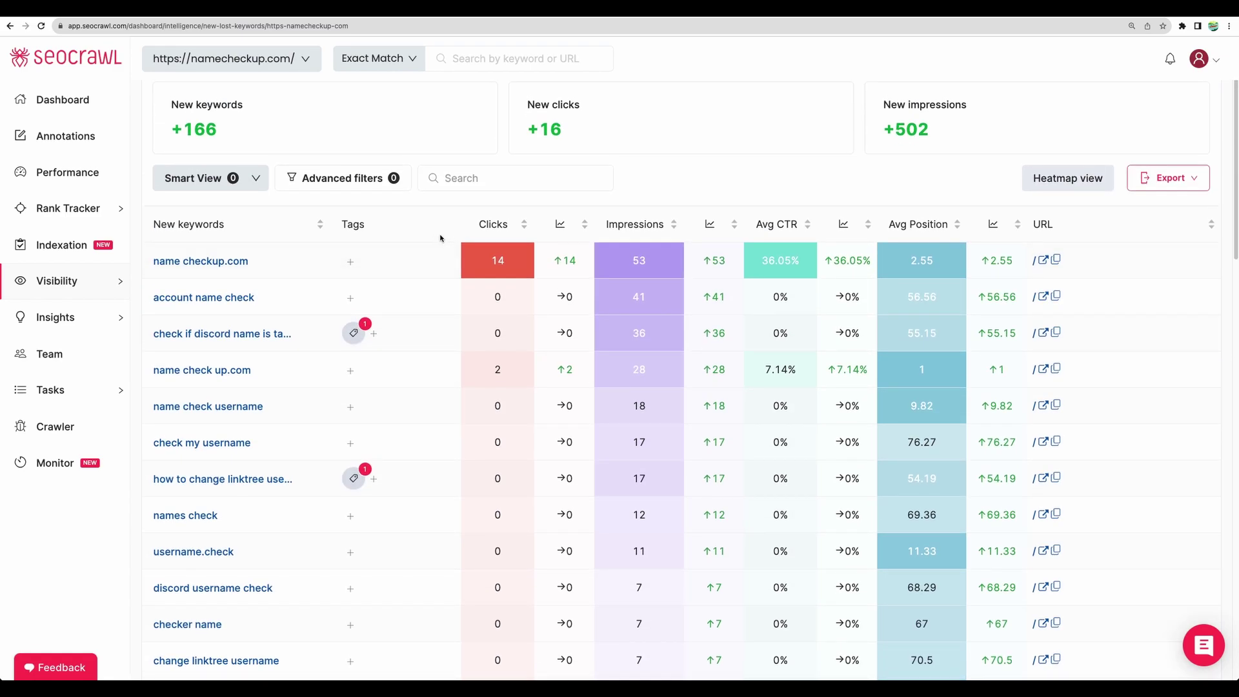
{"action": "mouse_move", "coordinate": [76, 324]}
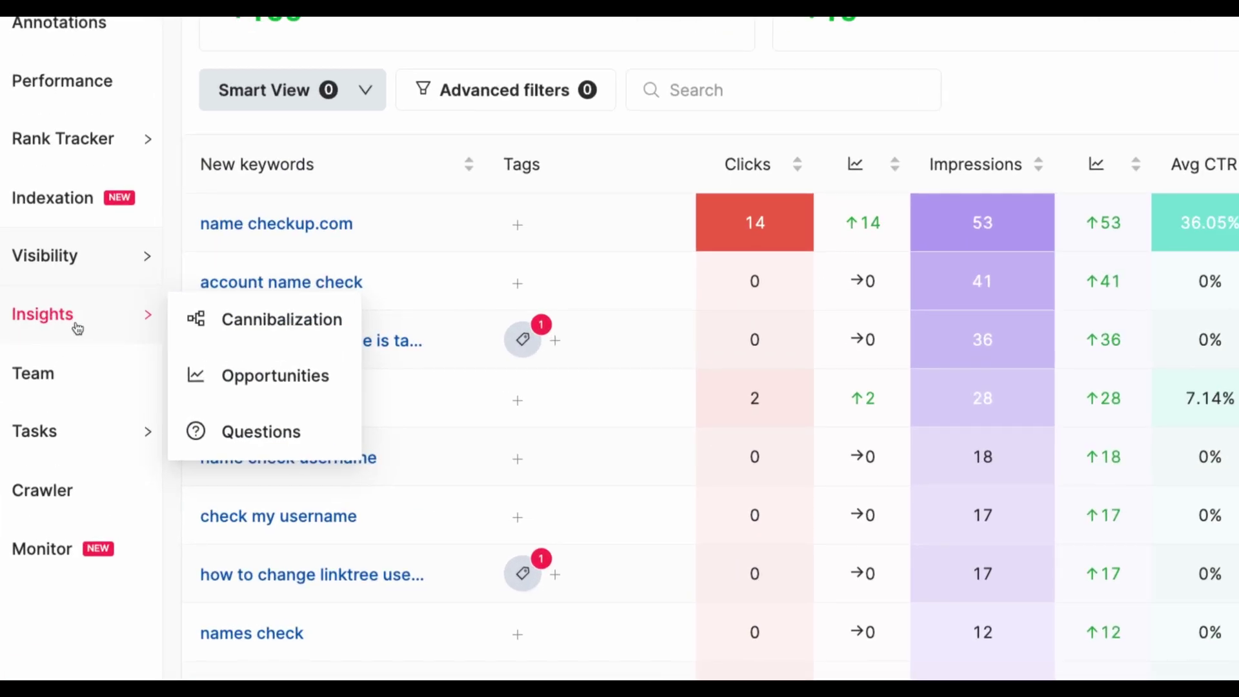
Expand the 'name checkup' row in Cannibalization to see its competing URLs, then collapse it.
{"action": "left_click", "coordinate": [278, 321]}
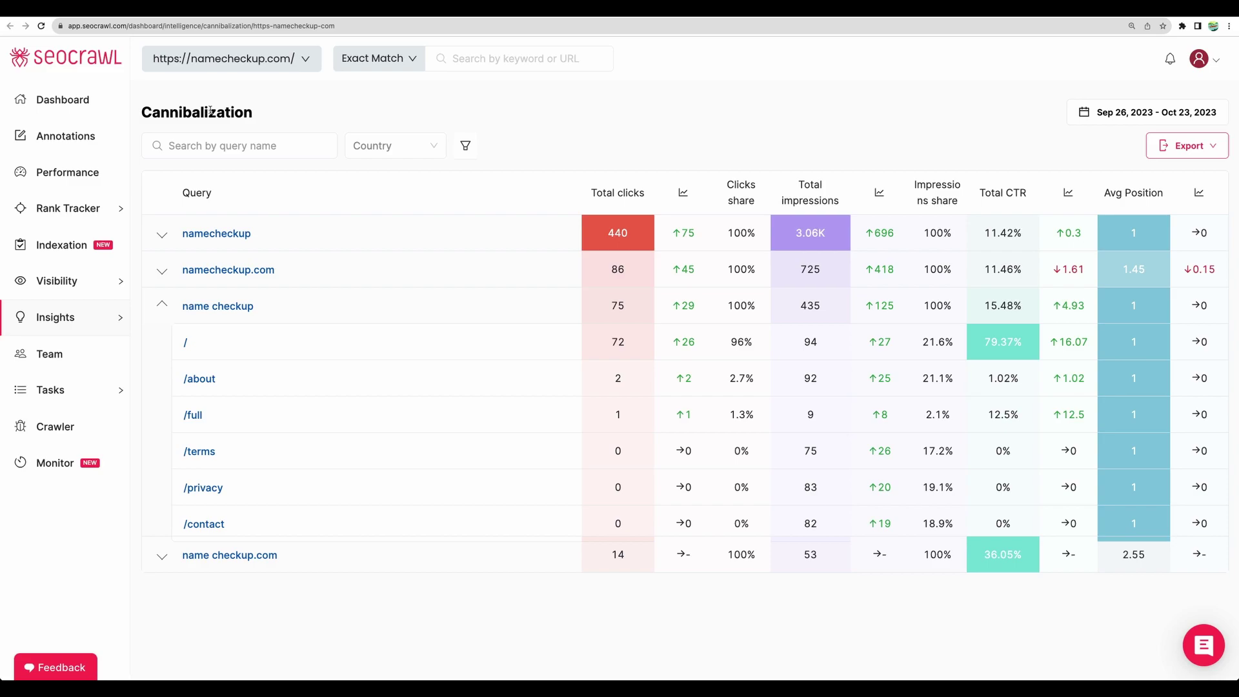
{"action": "left_click", "coordinate": [269, 311]}
{"action": "left_click_drag", "start_coordinate": [268, 312], "coordinate": [181, 310]}
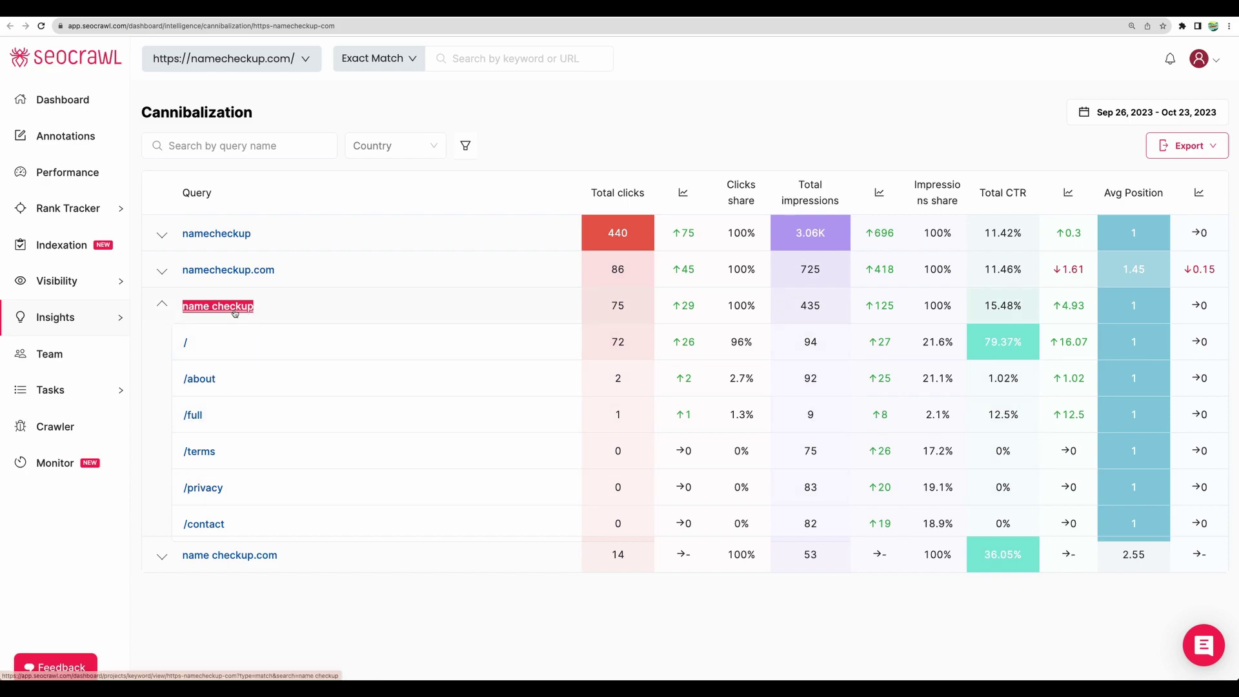
{"action": "left_click", "coordinate": [164, 303]}
Open Opportunities and highlight 'name check' growth: 6 clicks, up 500%, 1.39K impressions.
{"action": "mouse_move", "coordinate": [84, 316]}
{"action": "left_click", "coordinate": [185, 359]}
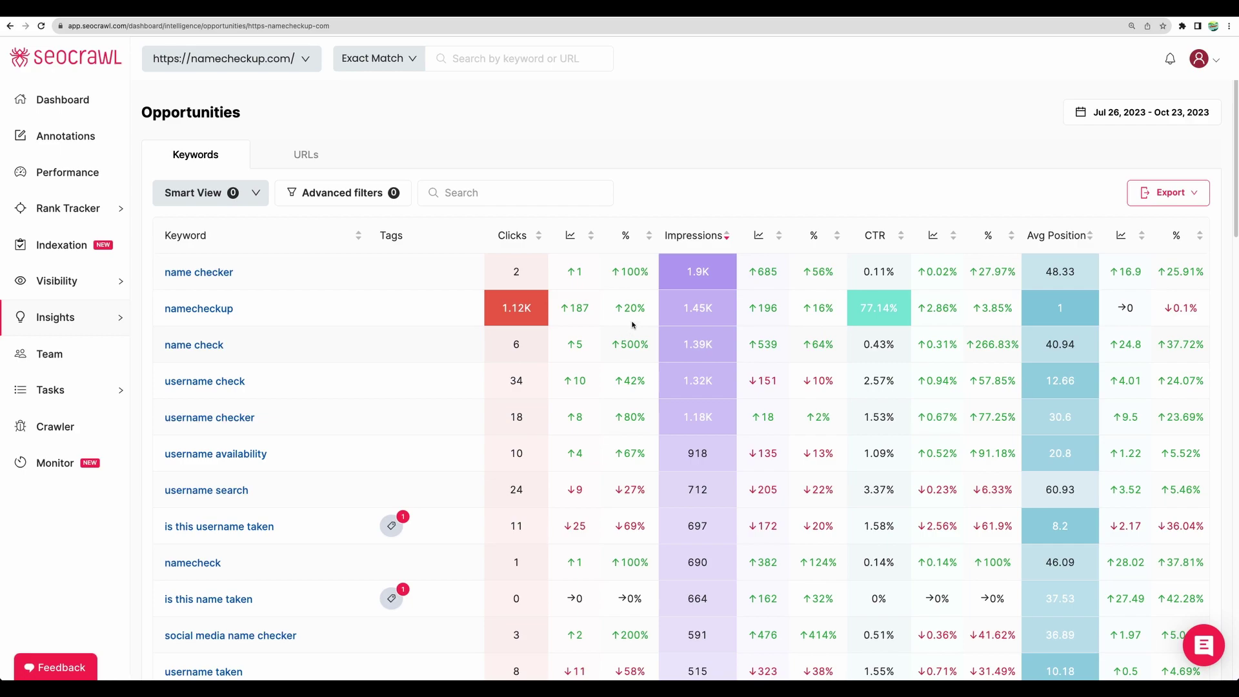
{"action": "left_click_drag", "start_coordinate": [653, 347], "coordinate": [604, 348]}
Scroll through the Questions report's 58 question keywords, then go to Team.
{"action": "mouse_move", "coordinate": [96, 317]}
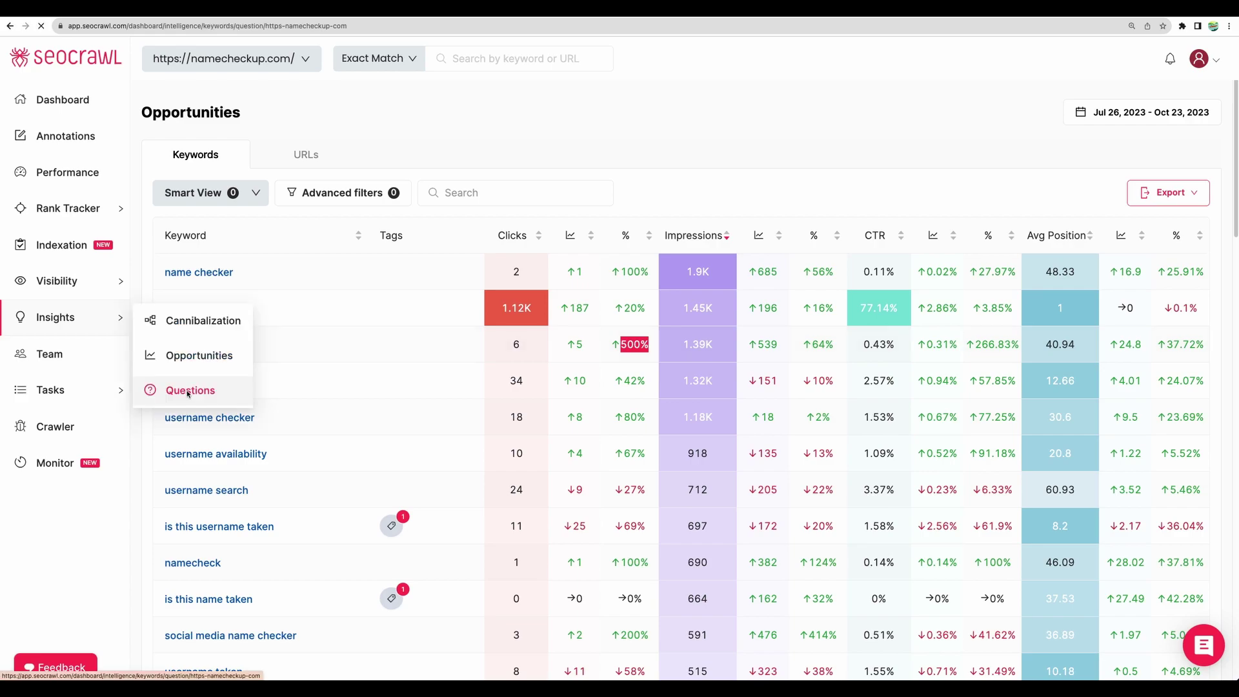
{"action": "left_click", "coordinate": [191, 389]}
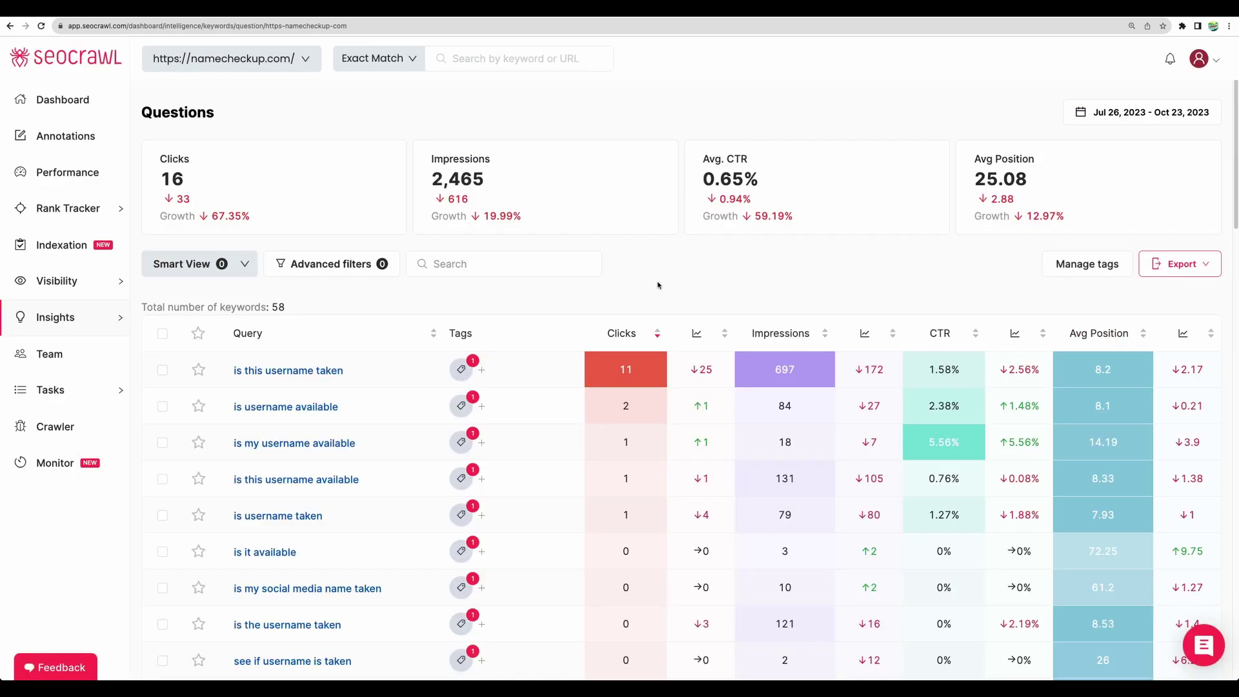
{"action": "scroll", "coordinate": [547, 378], "scroll_direction": "down", "scroll_amount": 6}
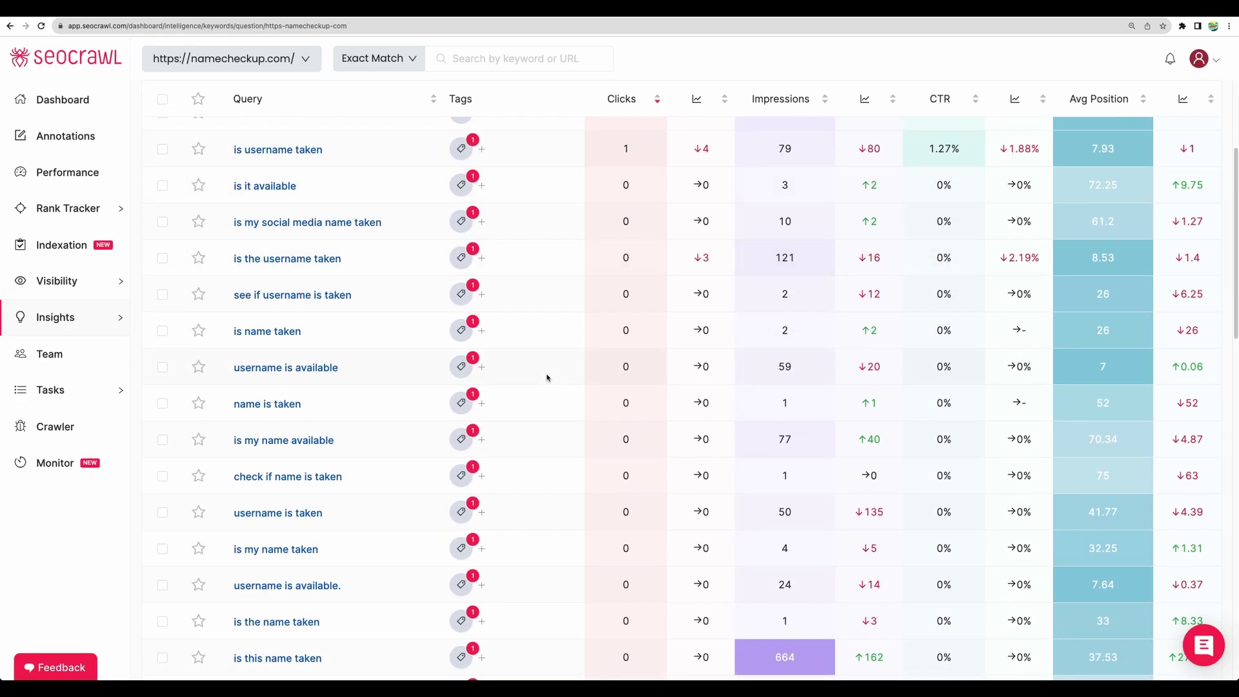
{"action": "scroll", "coordinate": [546, 378], "scroll_direction": "up", "scroll_amount": 6}
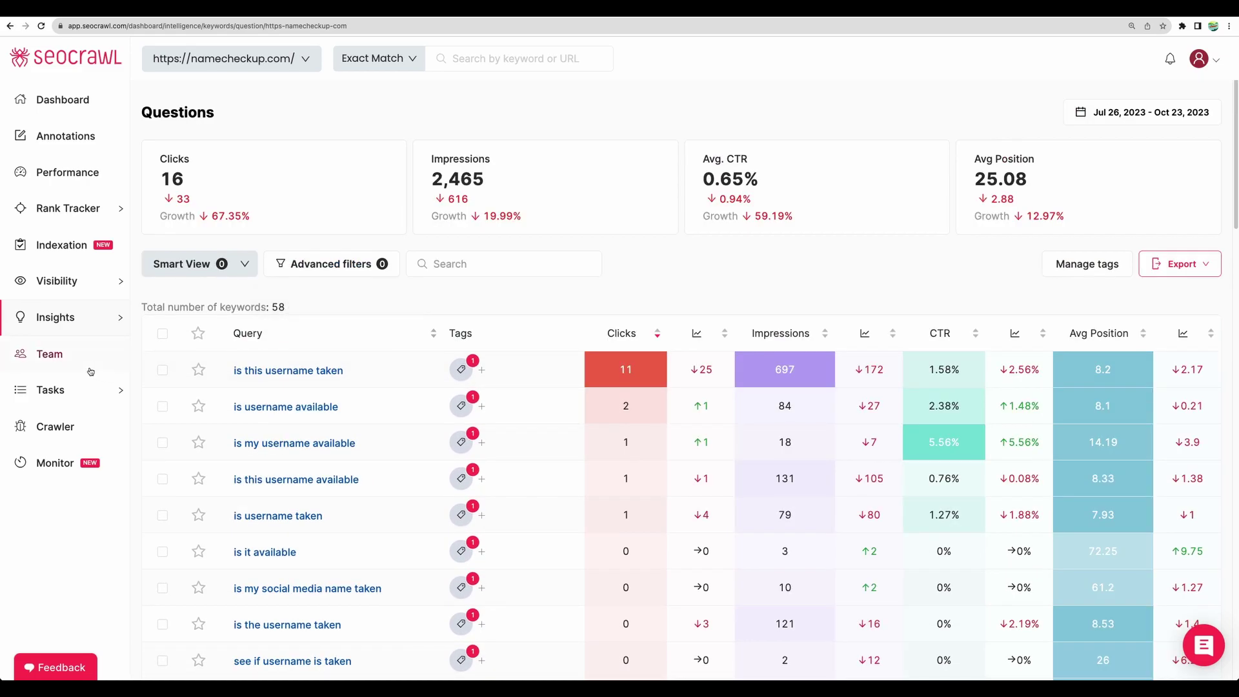
{"action": "left_click", "coordinate": [24, 361]}
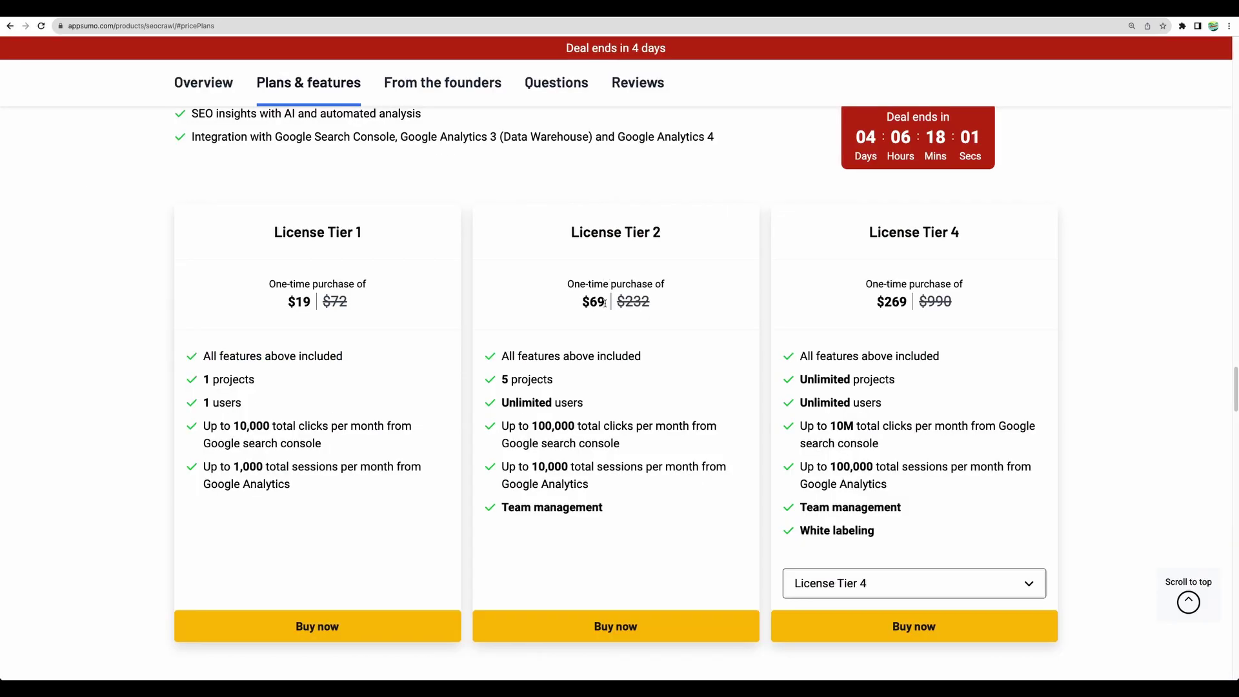
Highlight the License Tier 2 heading and its Team management feature on AppSumo.
{"action": "left_click_drag", "start_coordinate": [561, 229], "coordinate": [687, 235]}
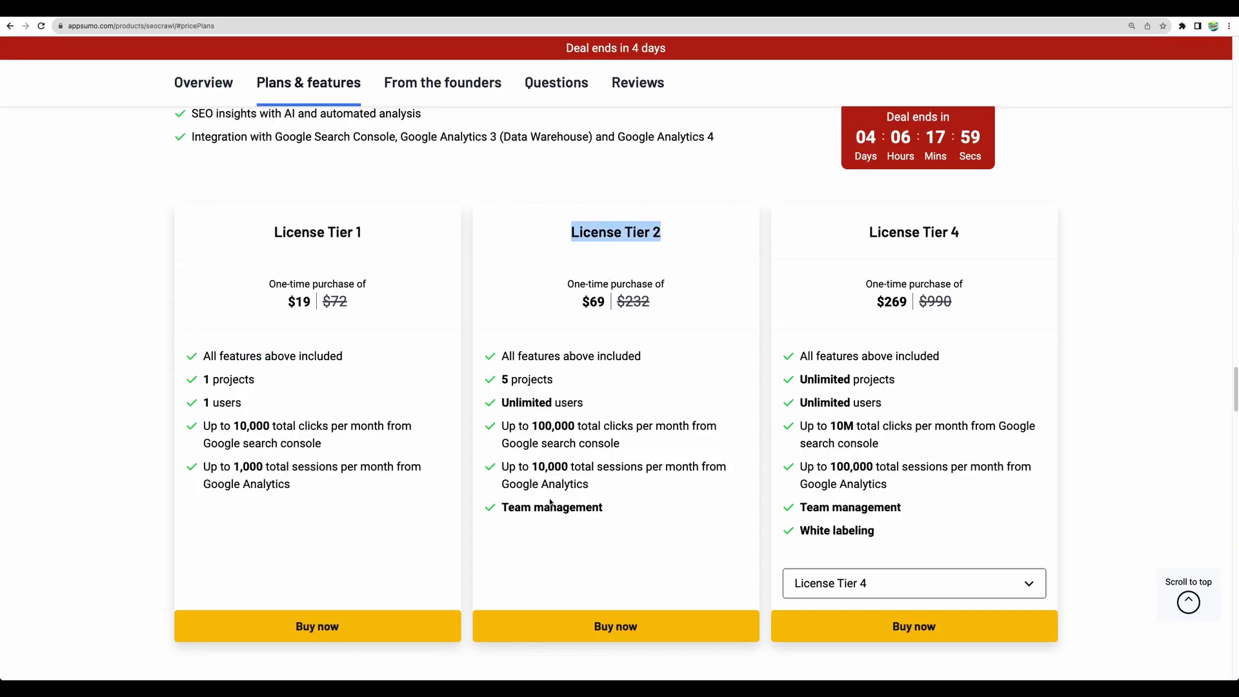
{"action": "left_click", "coordinate": [496, 508]}
{"action": "left_click_drag", "start_coordinate": [496, 507], "coordinate": [604, 509]}
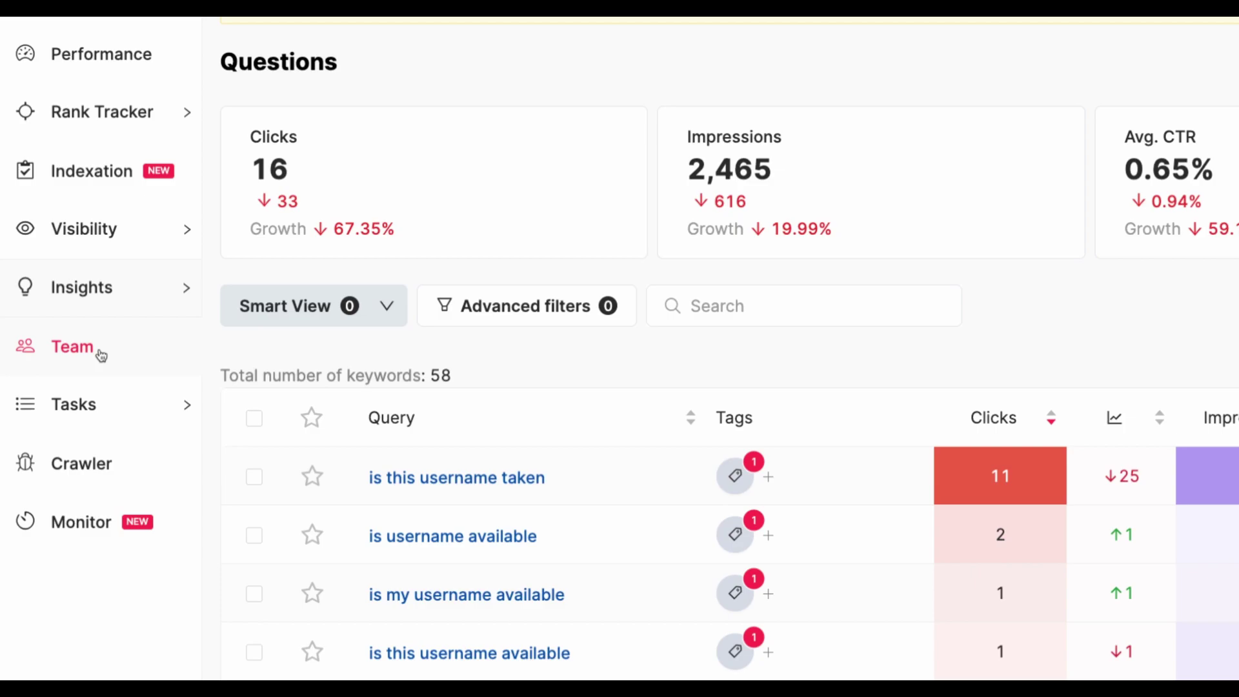
On the namecheckup.com task board, move the keyword task into In Progress.
{"action": "mouse_move", "coordinate": [102, 411]}
{"action": "left_click", "coordinate": [294, 411]}
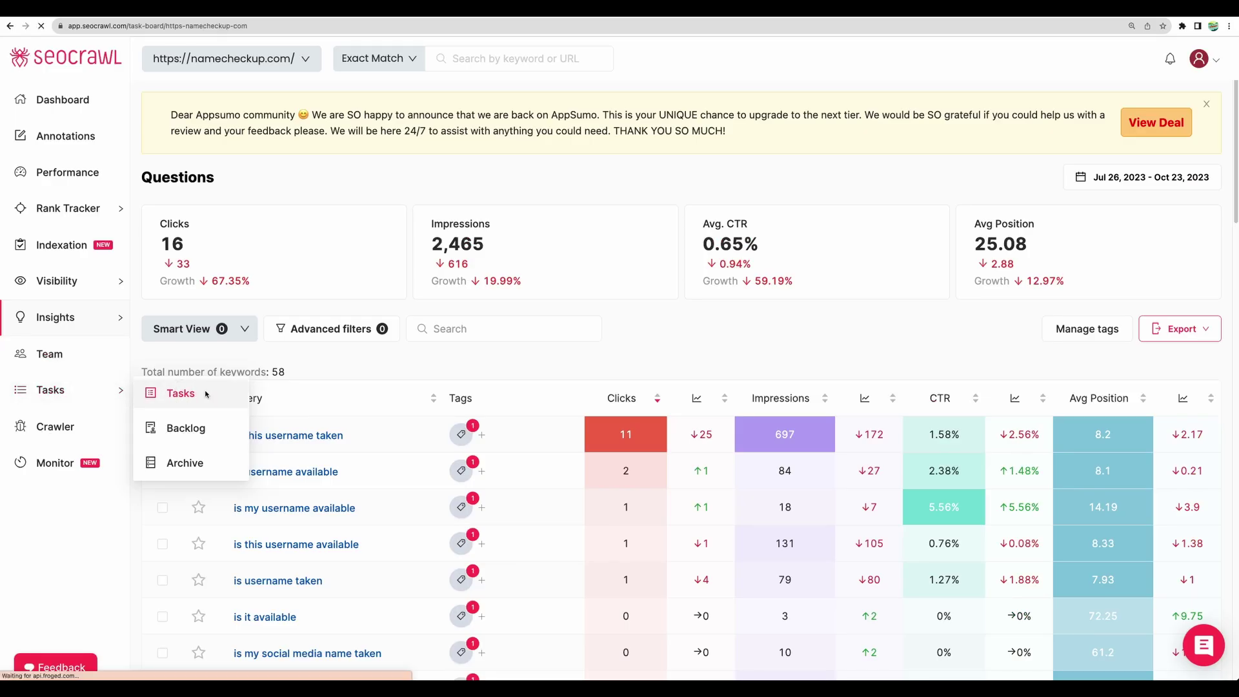
{"action": "scroll", "coordinate": [281, 177], "scroll_direction": "down", "scroll_amount": 1}
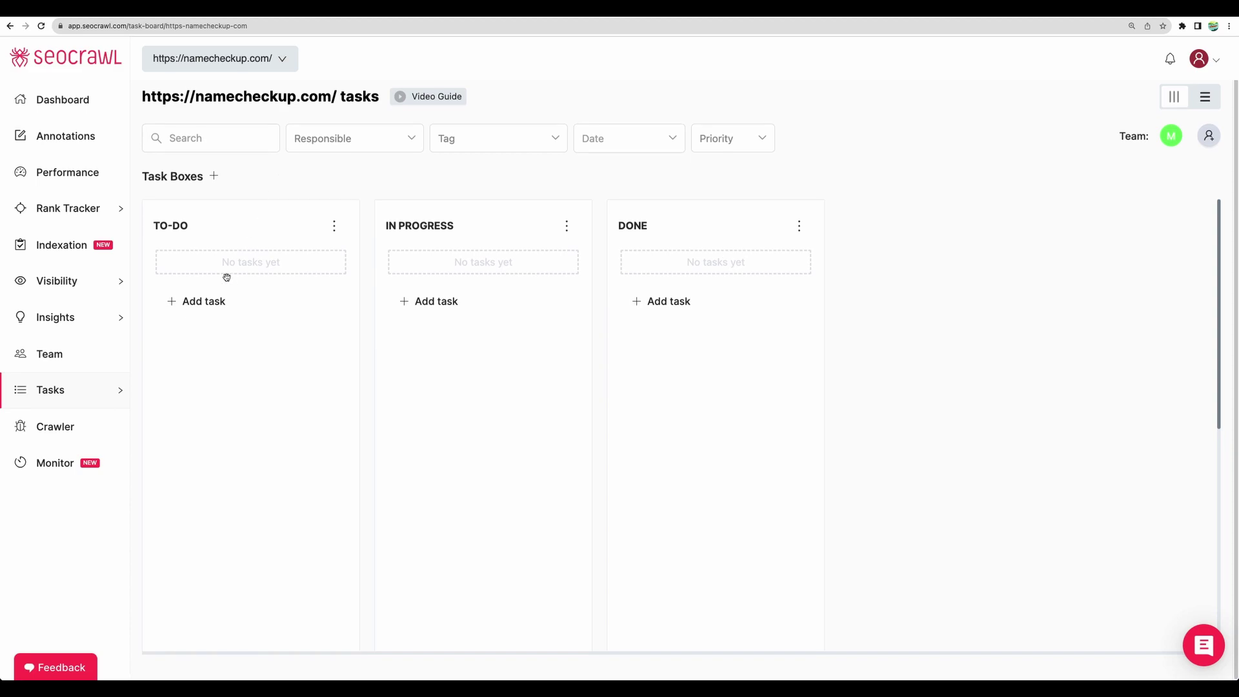
{"action": "left_click", "coordinate": [210, 306]}
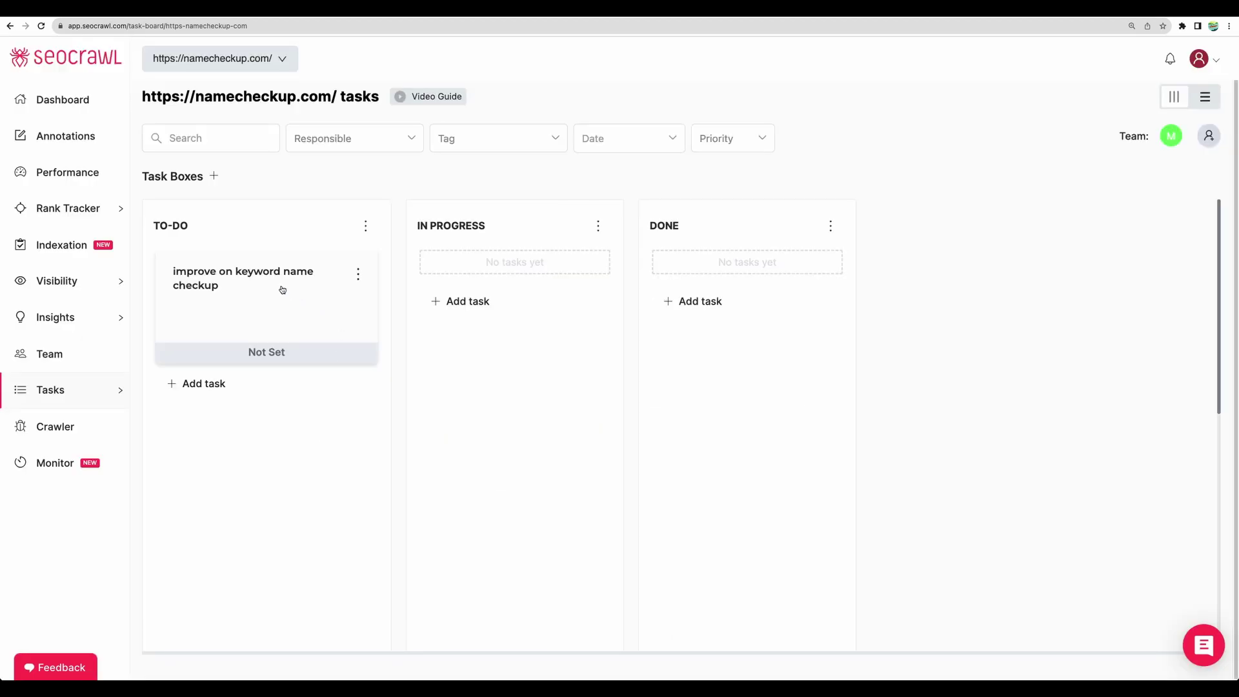
{"action": "left_click_drag", "start_coordinate": [281, 288], "coordinate": [551, 351]}
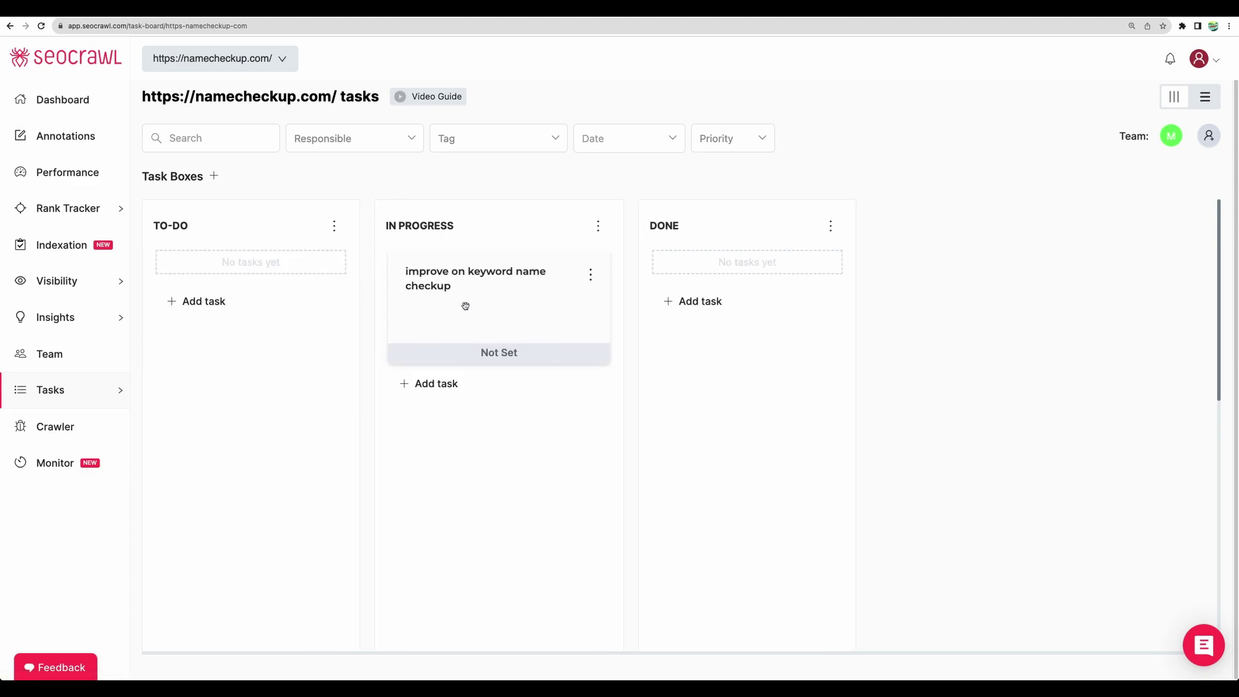
Expand the Backlog Prioritized section of the site's backlog, then switch to the empty Archive.
{"action": "mouse_move", "coordinate": [77, 390]}
{"action": "left_click", "coordinate": [200, 431]}
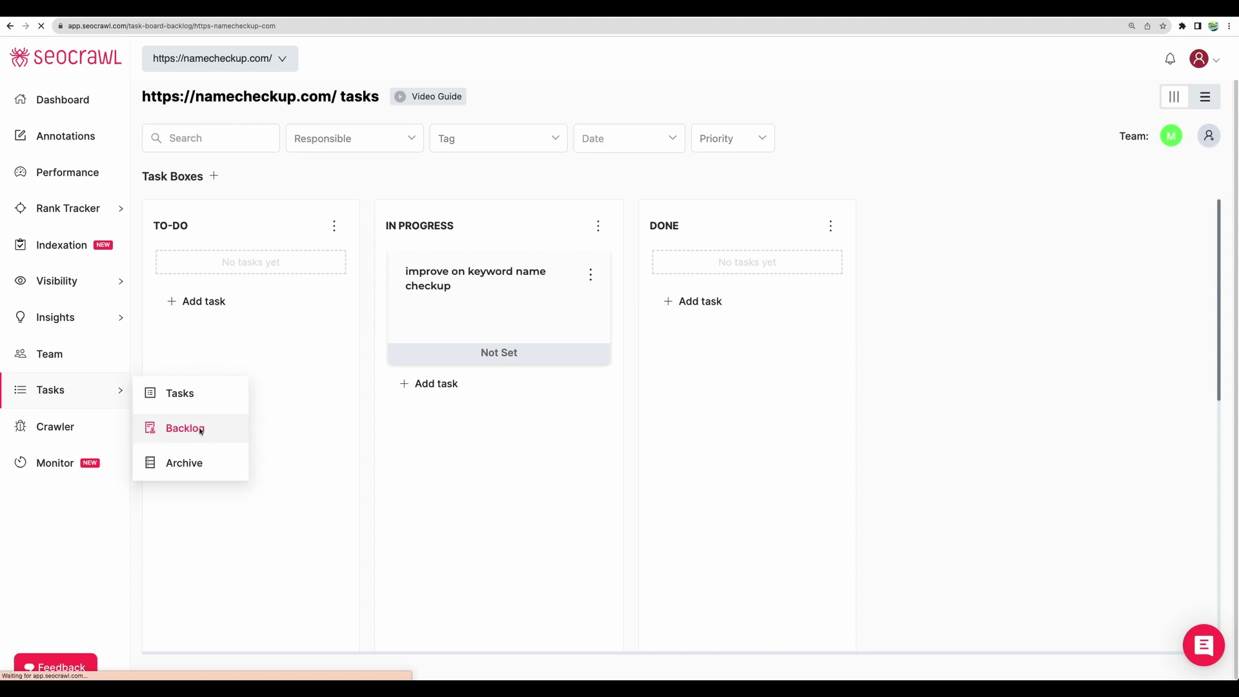
{"action": "left_click", "coordinate": [169, 195]}
{"action": "left_click", "coordinate": [171, 363]}
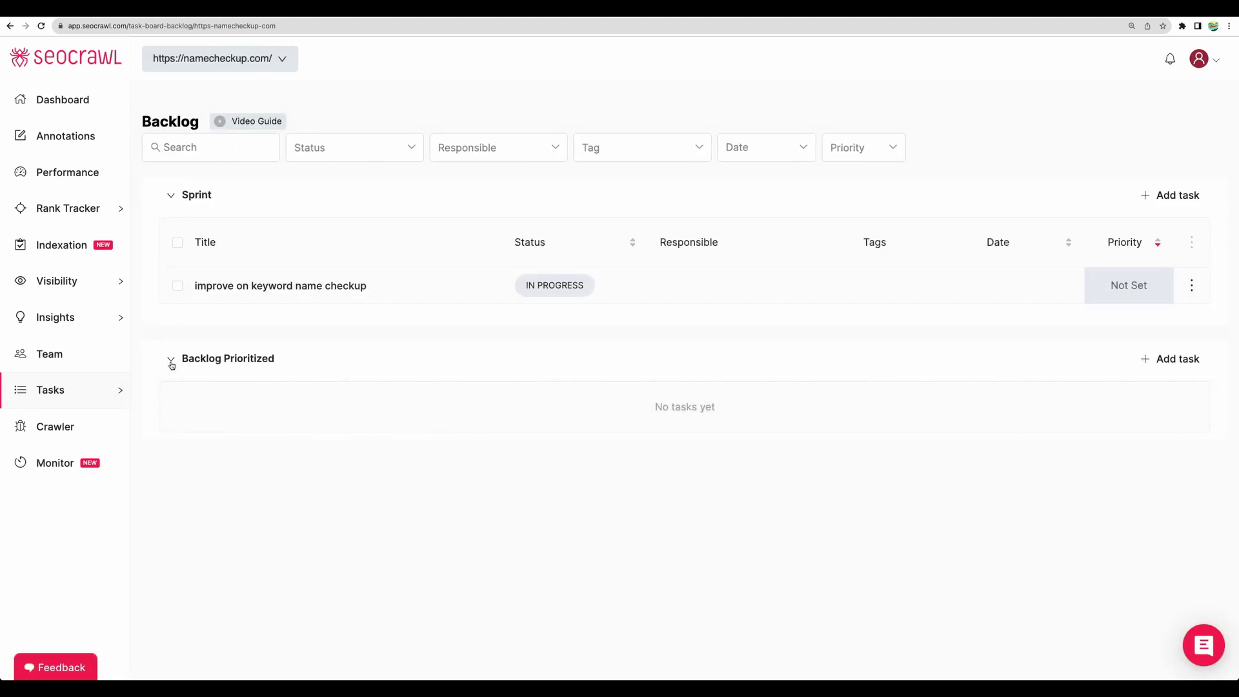
{"action": "left_click", "coordinate": [248, 354]}
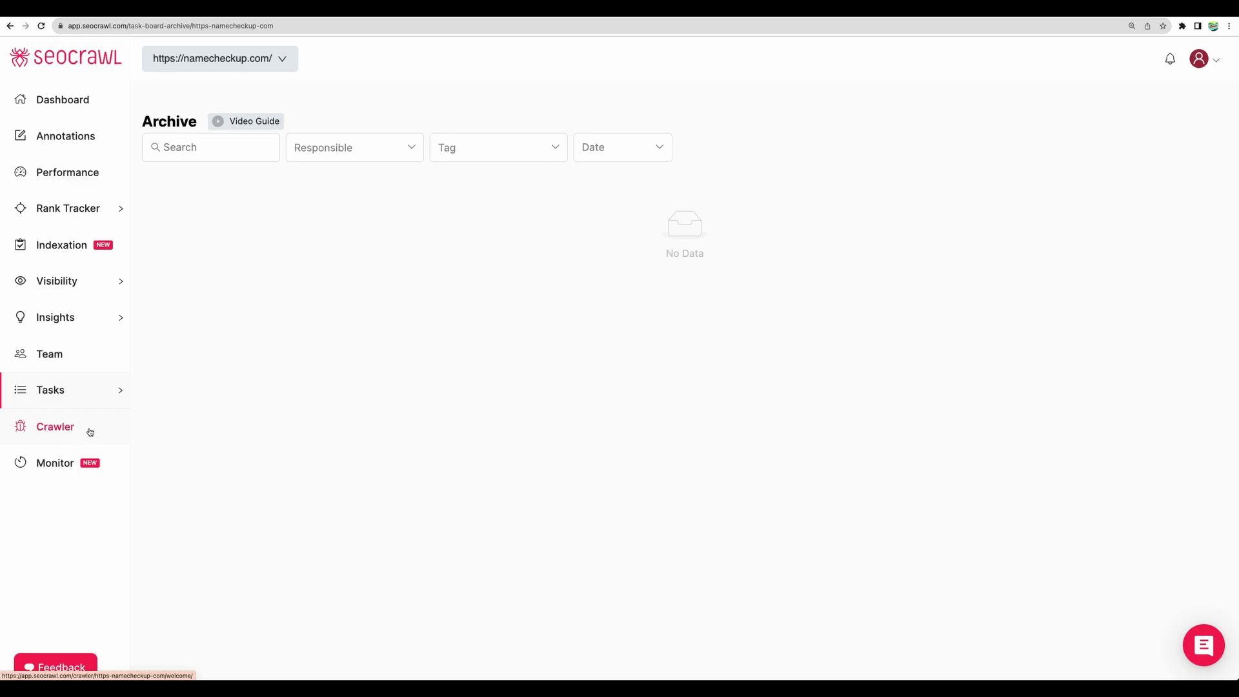
{"action": "left_click", "coordinate": [90, 432]}
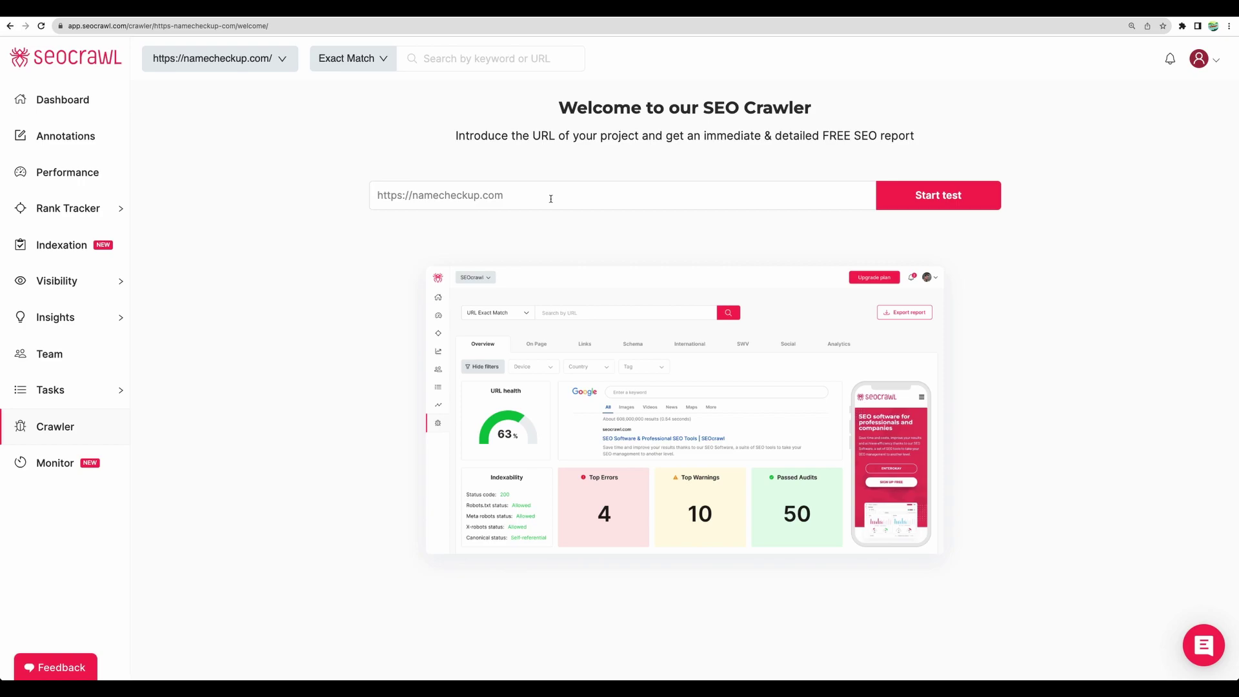
{"action": "left_click", "coordinate": [920, 204]}
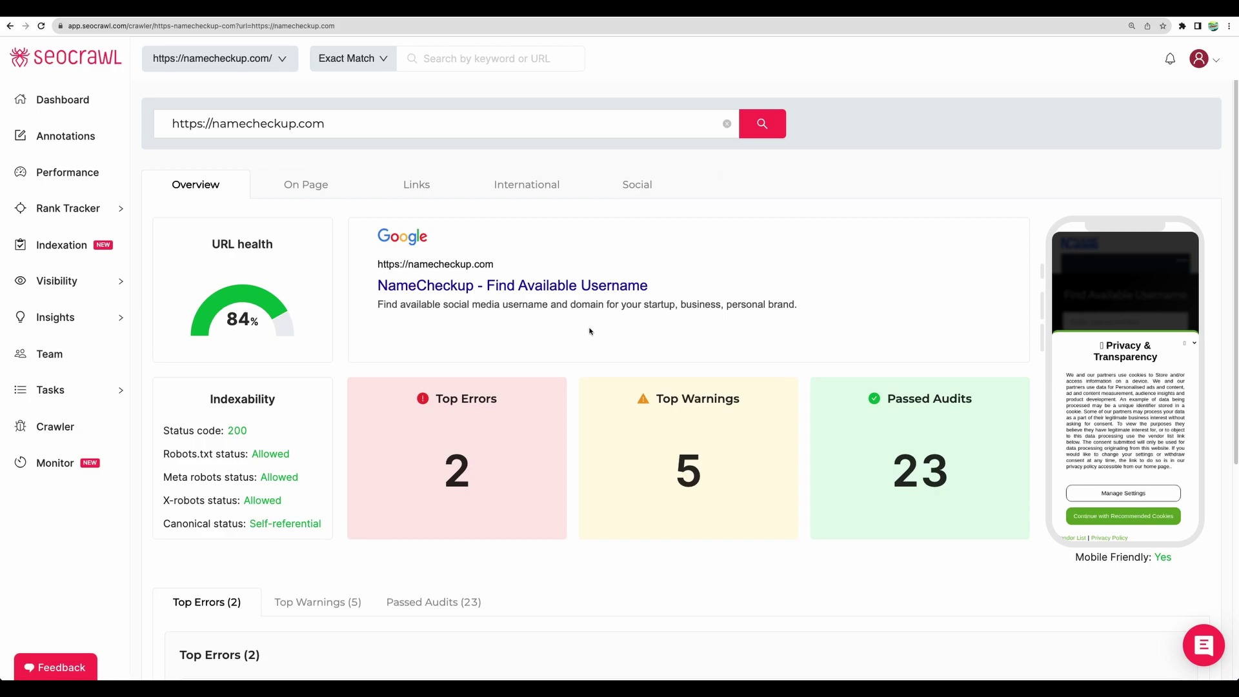
{"action": "left_click_drag", "start_coordinate": [589, 331], "coordinate": [401, 243]}
{"action": "left_click", "coordinate": [400, 243]}
{"action": "scroll", "coordinate": [408, 288], "scroll_direction": "down", "scroll_amount": 5}
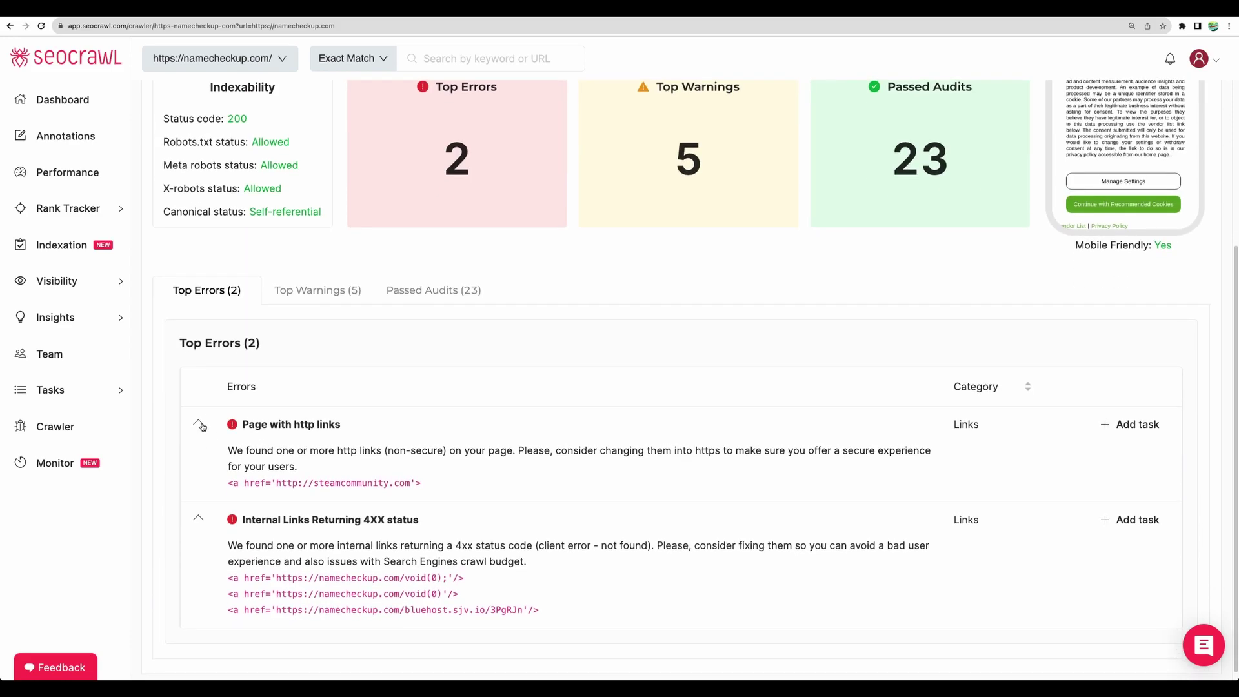
Collapse the Page with http links error and browse the page's top warnings.
{"action": "left_click", "coordinate": [200, 424]}
{"action": "left_click", "coordinate": [318, 338]}
{"action": "scroll", "coordinate": [286, 441], "scroll_direction": "down", "scroll_amount": 2}
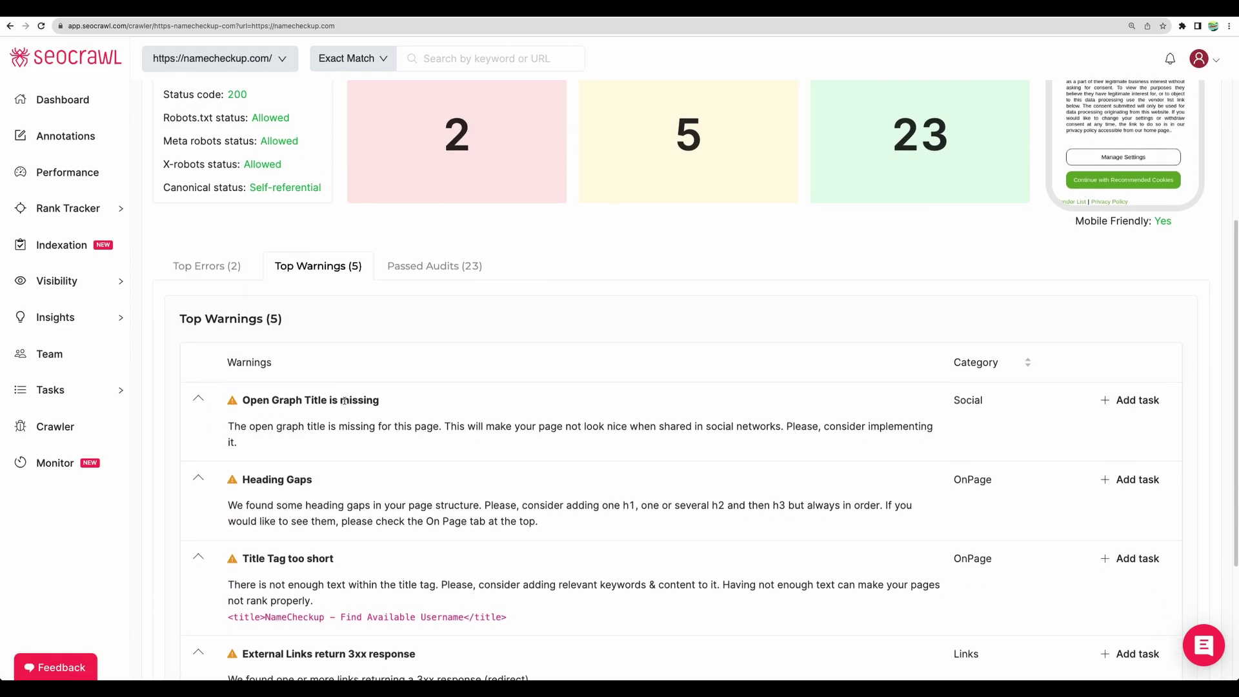
{"action": "scroll", "coordinate": [286, 442], "scroll_direction": "down", "scroll_amount": 3}
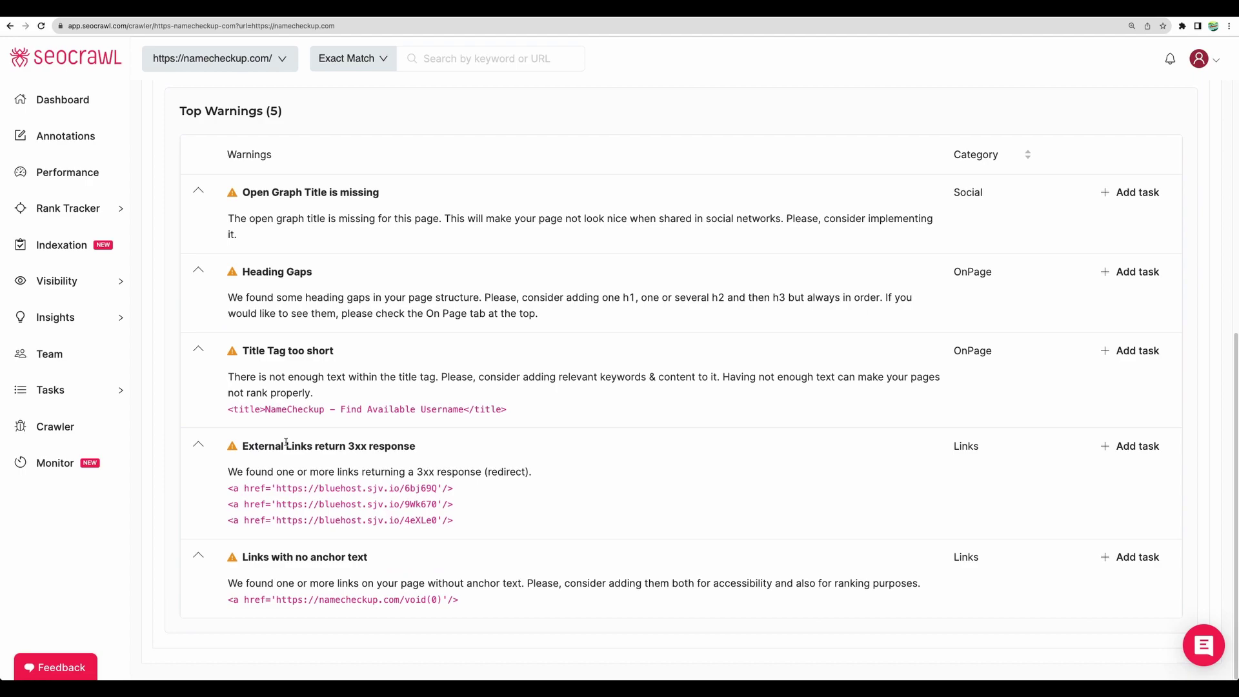
{"action": "scroll", "coordinate": [285, 443], "scroll_direction": "up", "scroll_amount": 10}
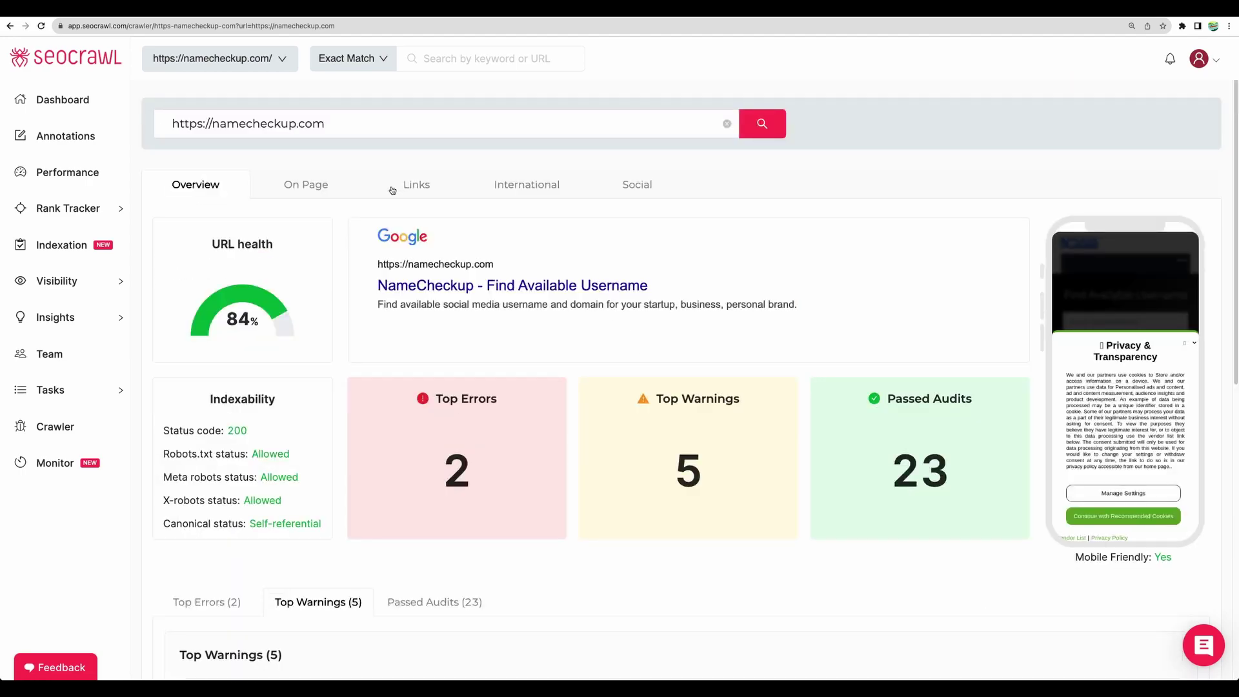
Review the On Page analysis and its heading-structure warnings.
{"action": "left_click", "coordinate": [323, 185]}
{"action": "left_click", "coordinate": [324, 186]}
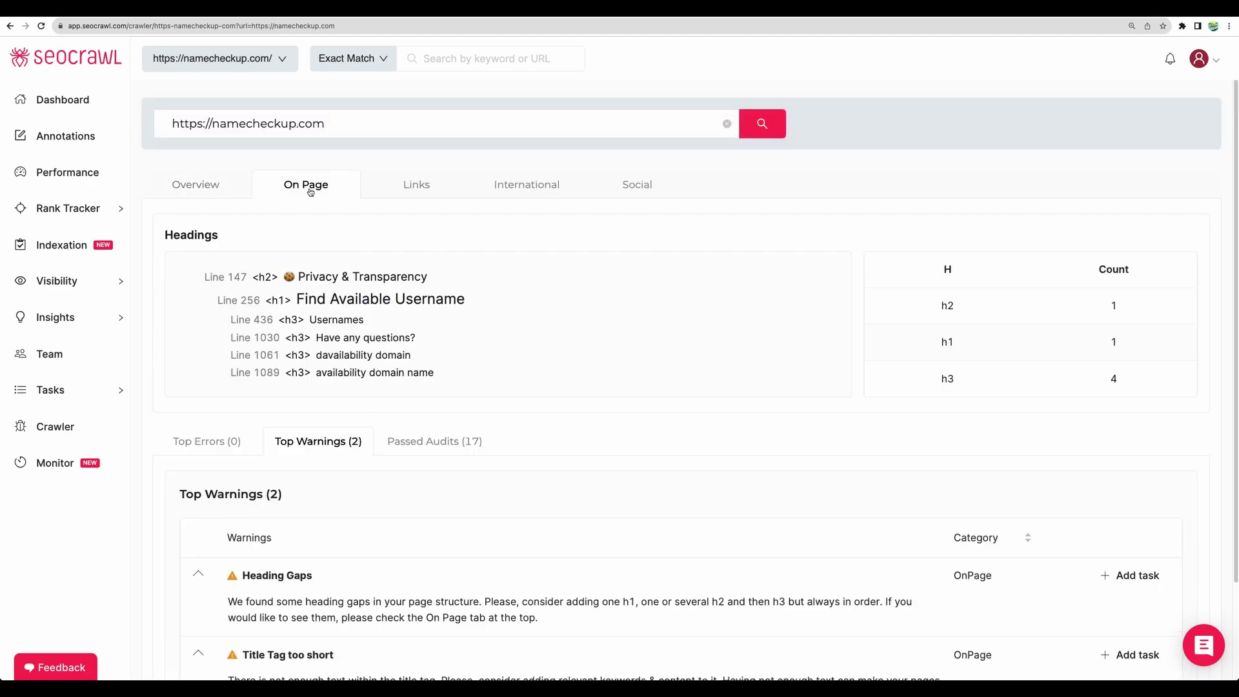
{"action": "scroll", "coordinate": [315, 271], "scroll_direction": "down", "scroll_amount": 2}
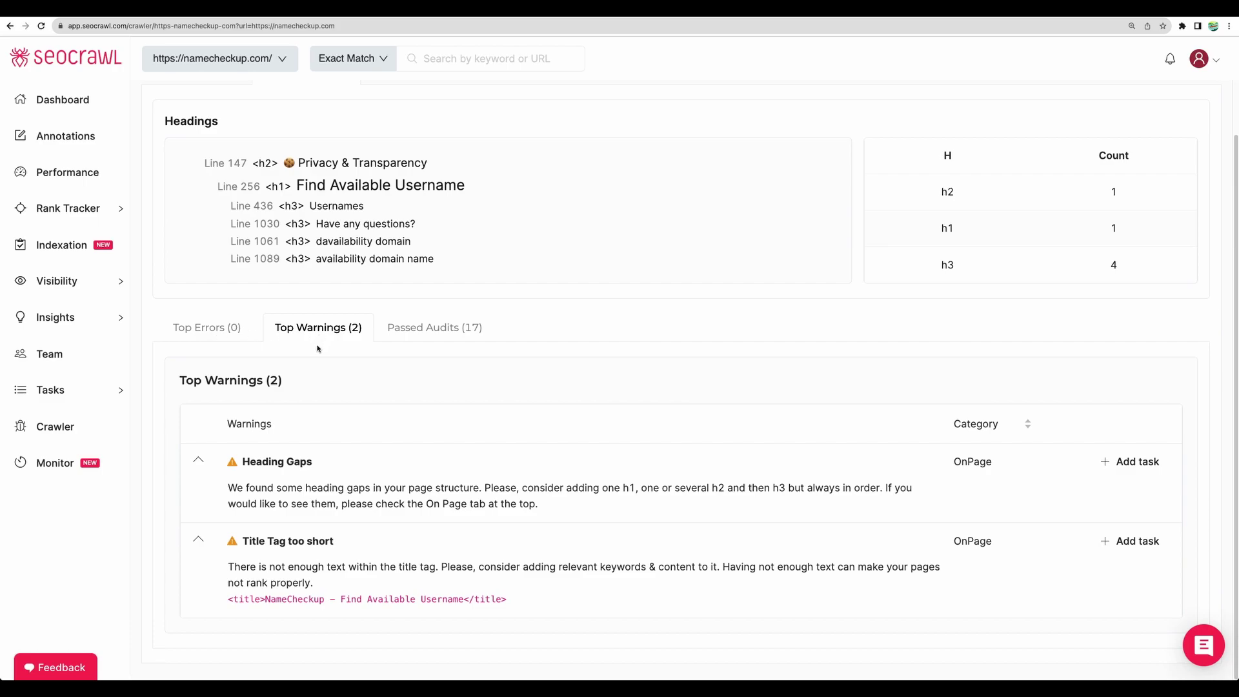
{"action": "scroll", "coordinate": [321, 345], "scroll_direction": "up", "scroll_amount": 2}
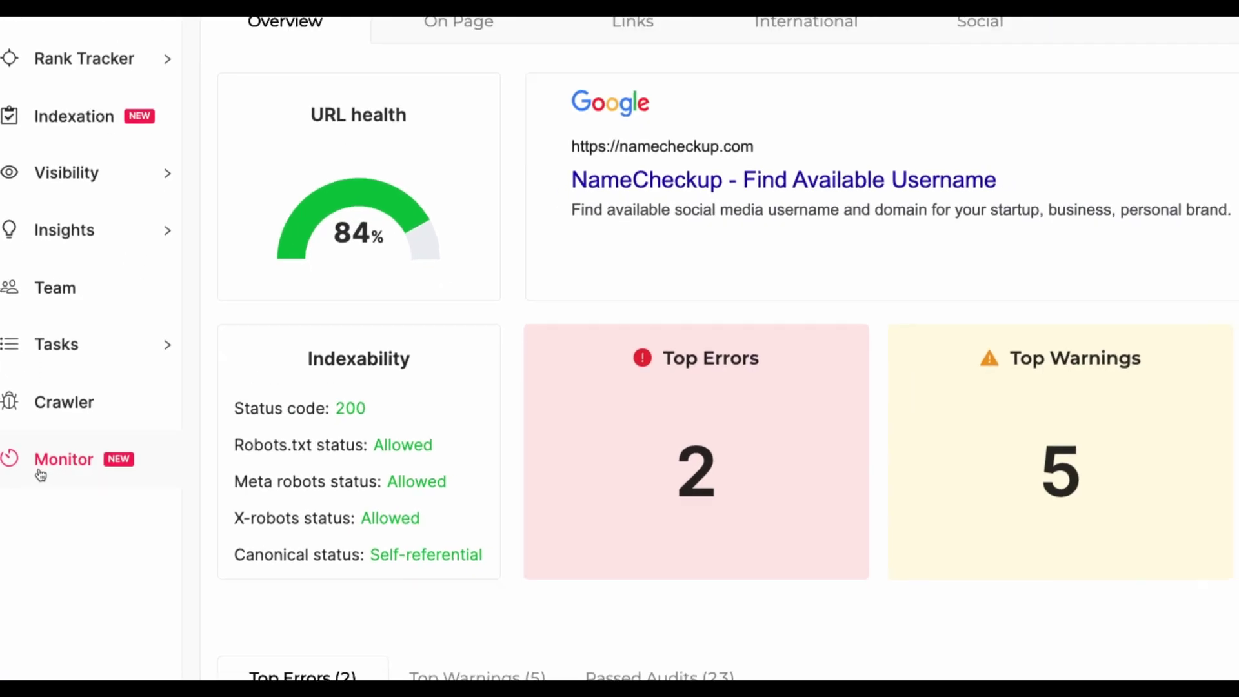
Zoom the page to 175% and start configuring the SEO Monitor, reaching the monitoring parameters step.
{"action": "left_click", "coordinate": [41, 471]}
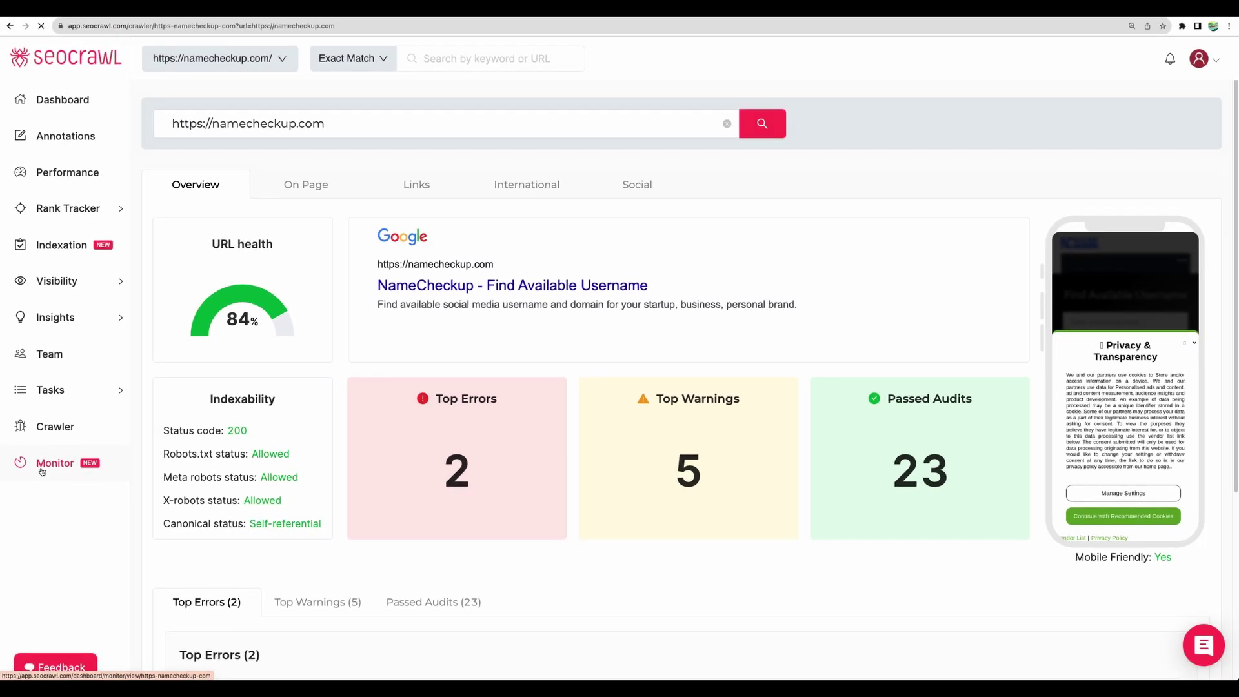
{"action": "key", "text": "ctrl+plus"}
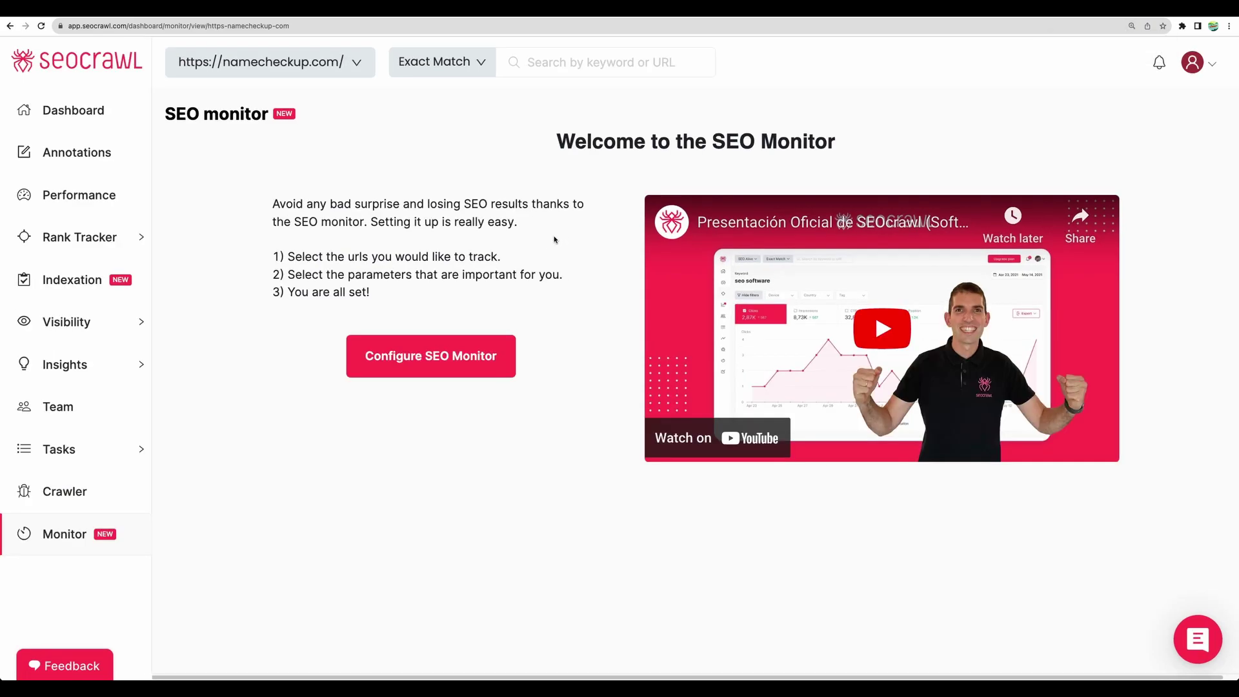
{"action": "left_click", "coordinate": [451, 363]}
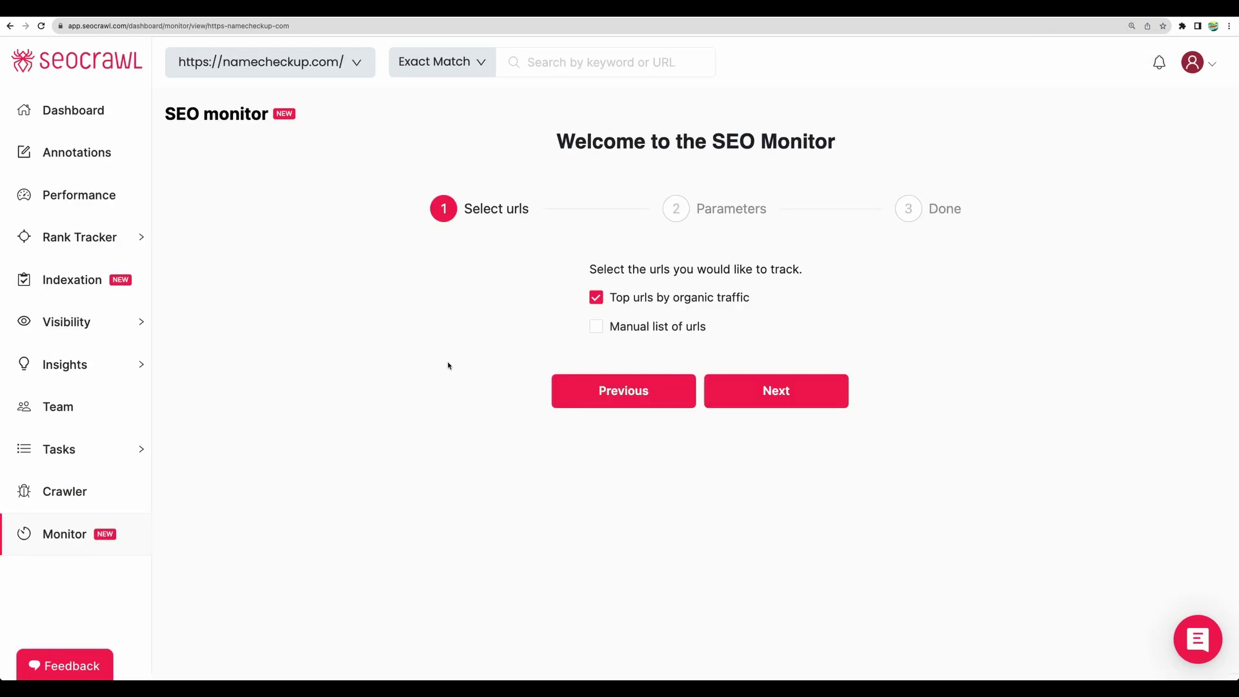
{"action": "left_click", "coordinate": [770, 400]}
{"action": "left_click_drag", "start_coordinate": [533, 315], "coordinate": [830, 315]}
{"action": "left_click", "coordinate": [660, 320]}
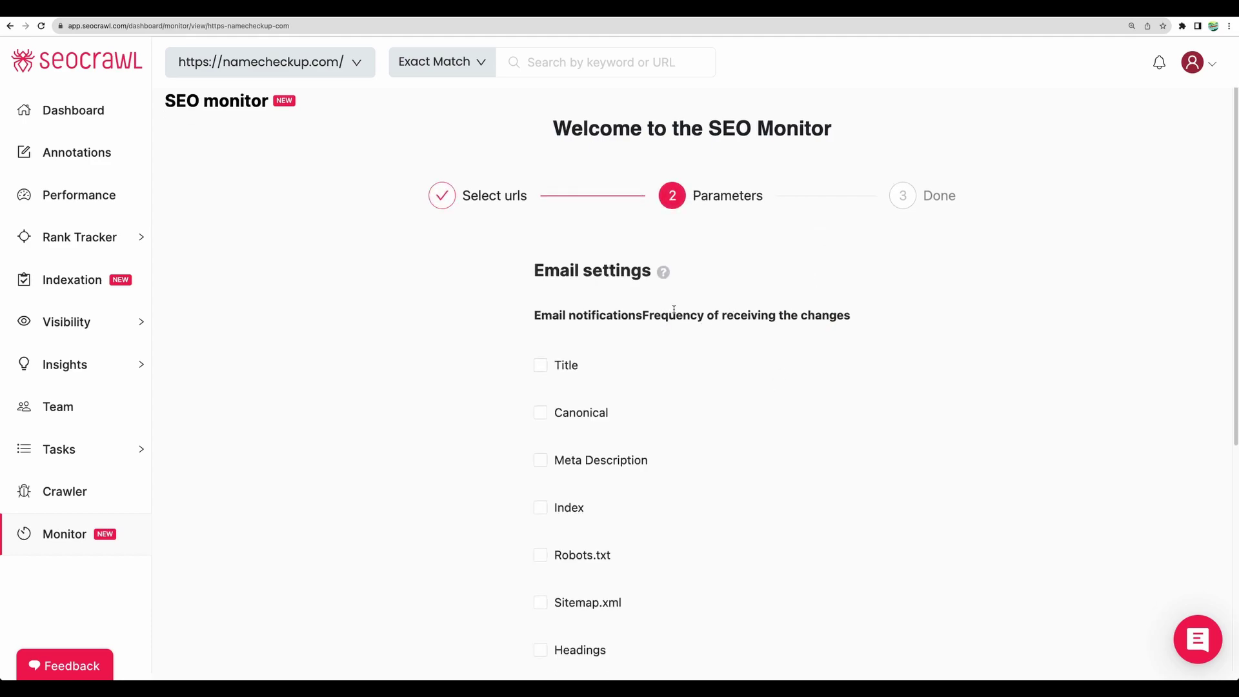
{"action": "scroll", "coordinate": [705, 323], "scroll_direction": "down", "scroll_amount": 5}
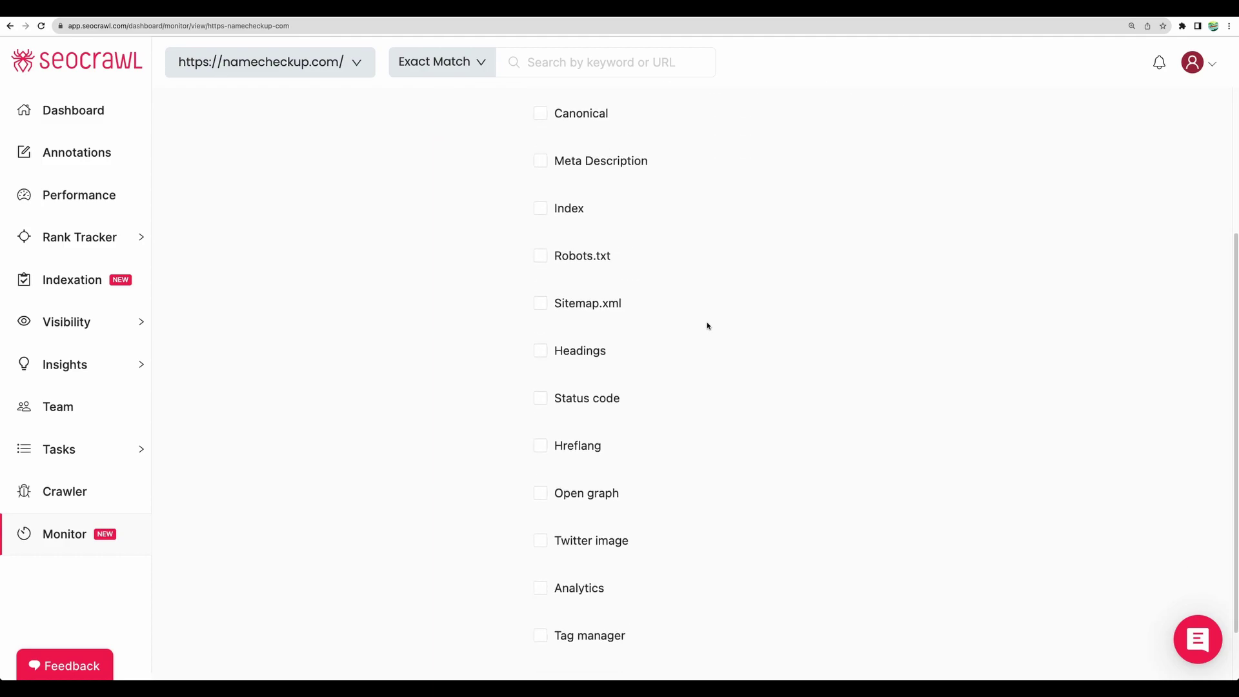
{"action": "scroll", "coordinate": [707, 326], "scroll_direction": "up", "scroll_amount": 5}
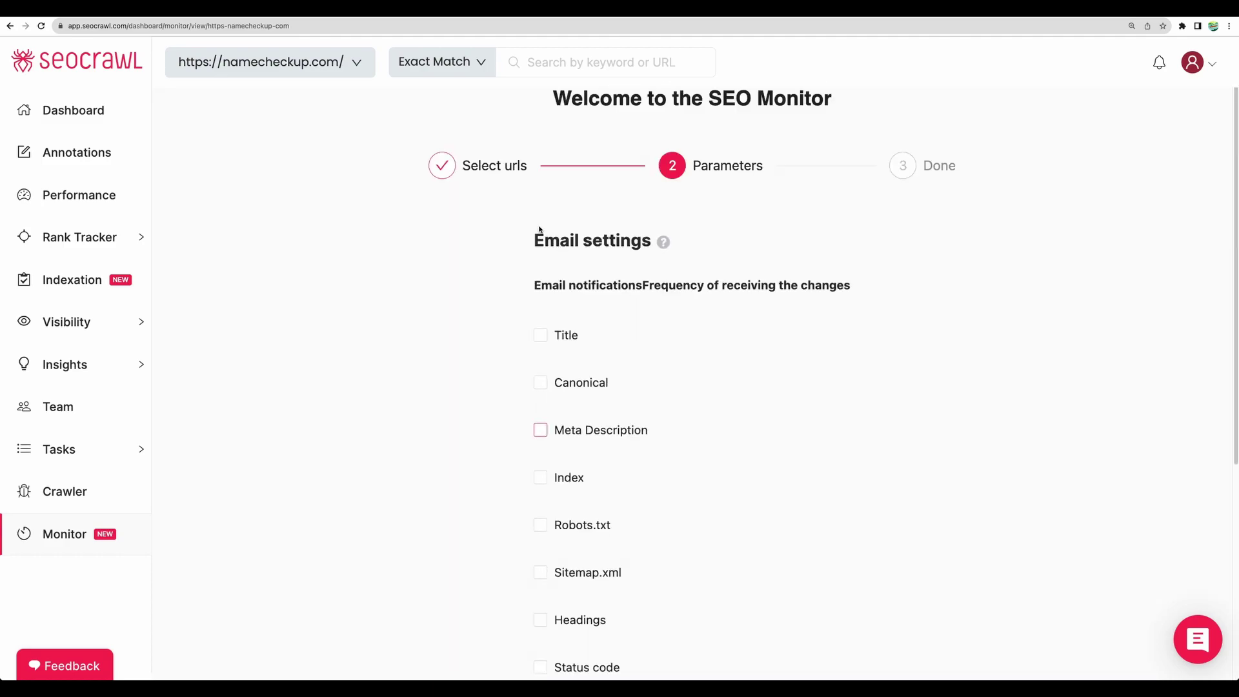
{"action": "left_click_drag", "start_coordinate": [525, 235], "coordinate": [799, 343]}
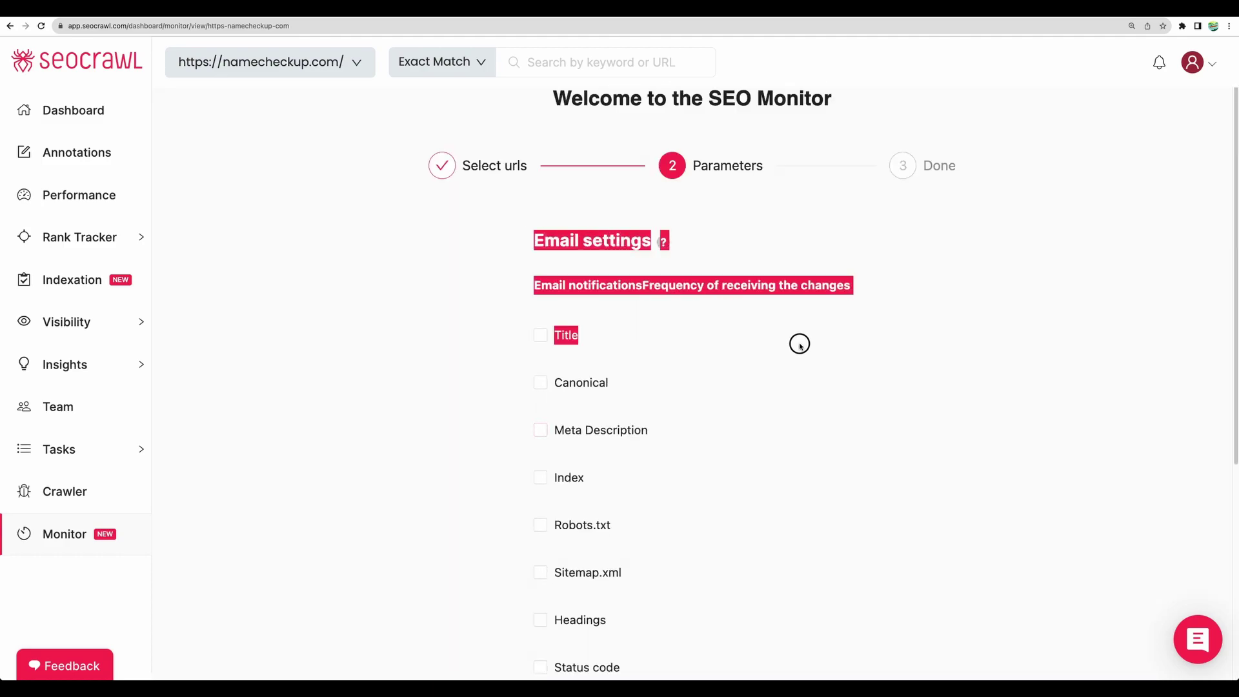
{"action": "left_click", "coordinate": [672, 321]}
{"action": "scroll", "coordinate": [664, 316], "scroll_direction": "down", "scroll_amount": 2}
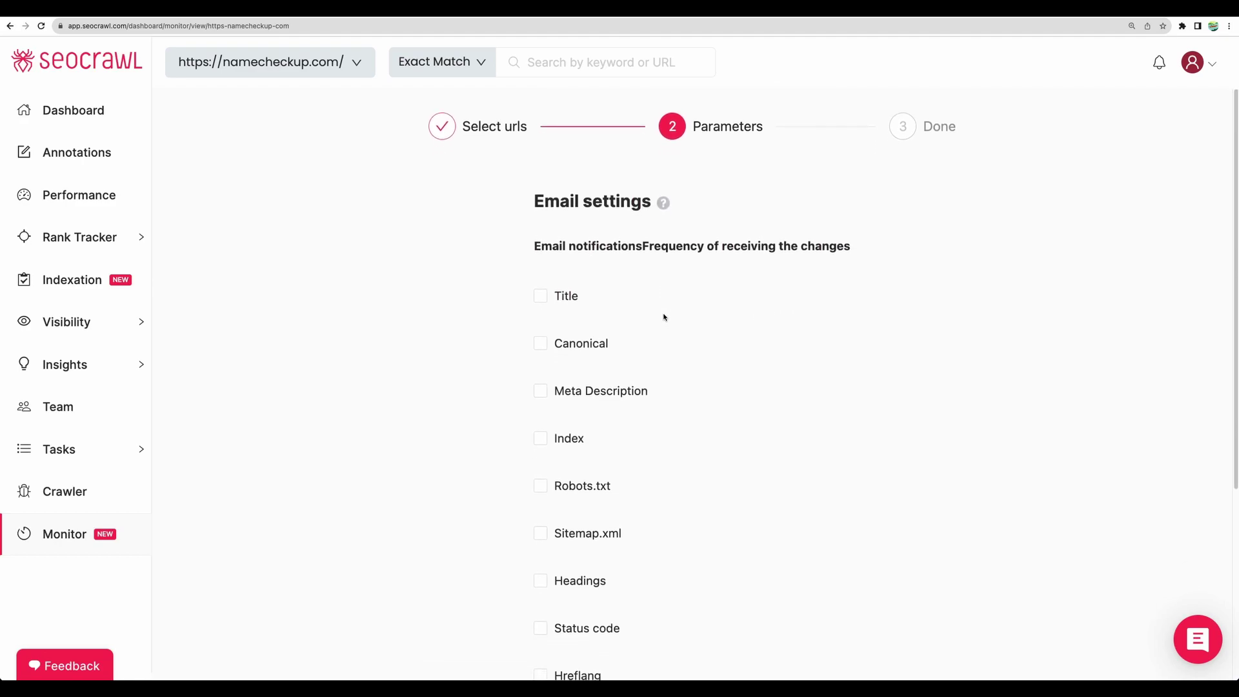
Monitor Sitemap.xml and Status code changes with weekly email alerts.
{"action": "left_click", "coordinate": [546, 482]}
{"action": "left_click", "coordinate": [778, 482]}
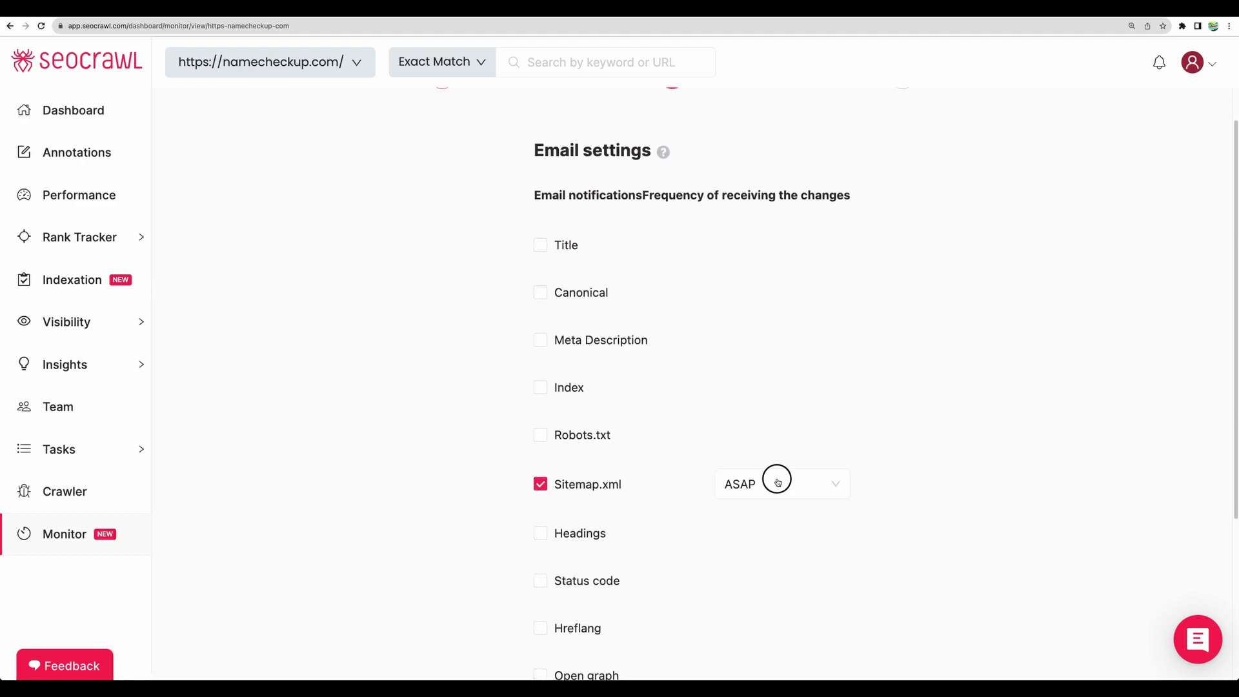
{"action": "left_click", "coordinate": [745, 573]}
{"action": "scroll", "coordinate": [490, 508], "scroll_direction": "down", "scroll_amount": 2}
{"action": "left_click", "coordinate": [542, 501]}
{"action": "left_click", "coordinate": [797, 503]}
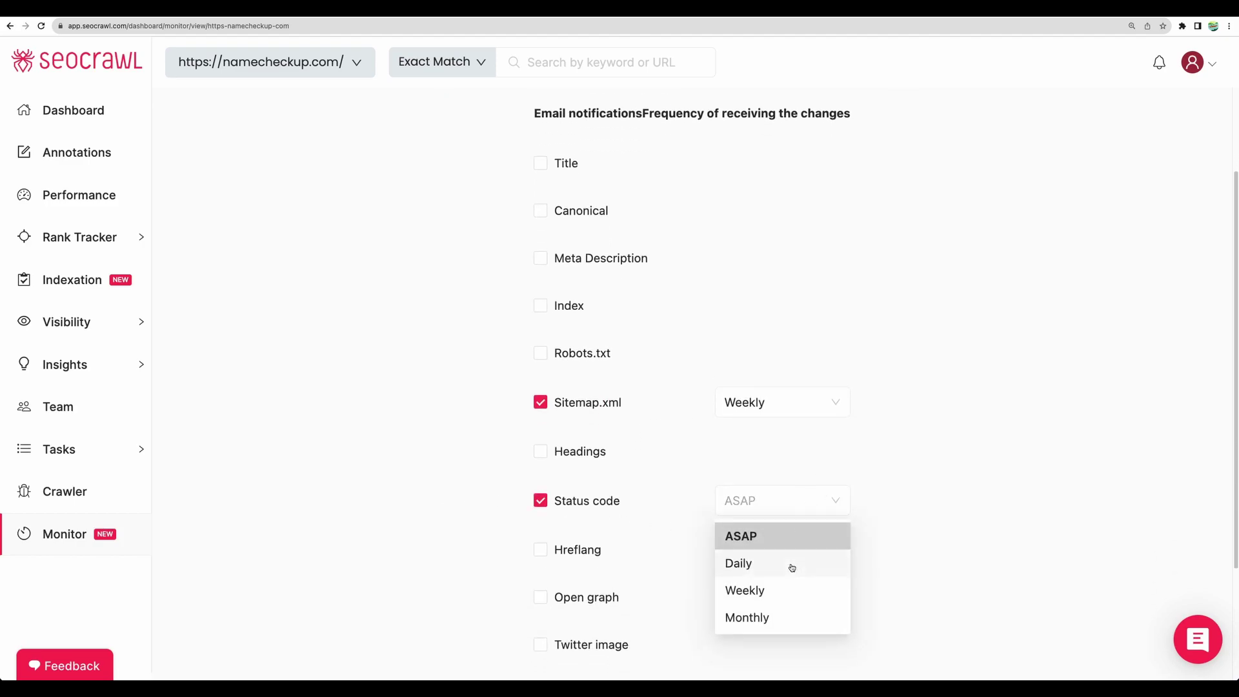
{"action": "left_click", "coordinate": [789, 587]}
Monitor Title changes with alerts kept at ASAP.
{"action": "scroll", "coordinate": [498, 497], "scroll_direction": "up", "scroll_amount": 4}
{"action": "left_click", "coordinate": [540, 325]}
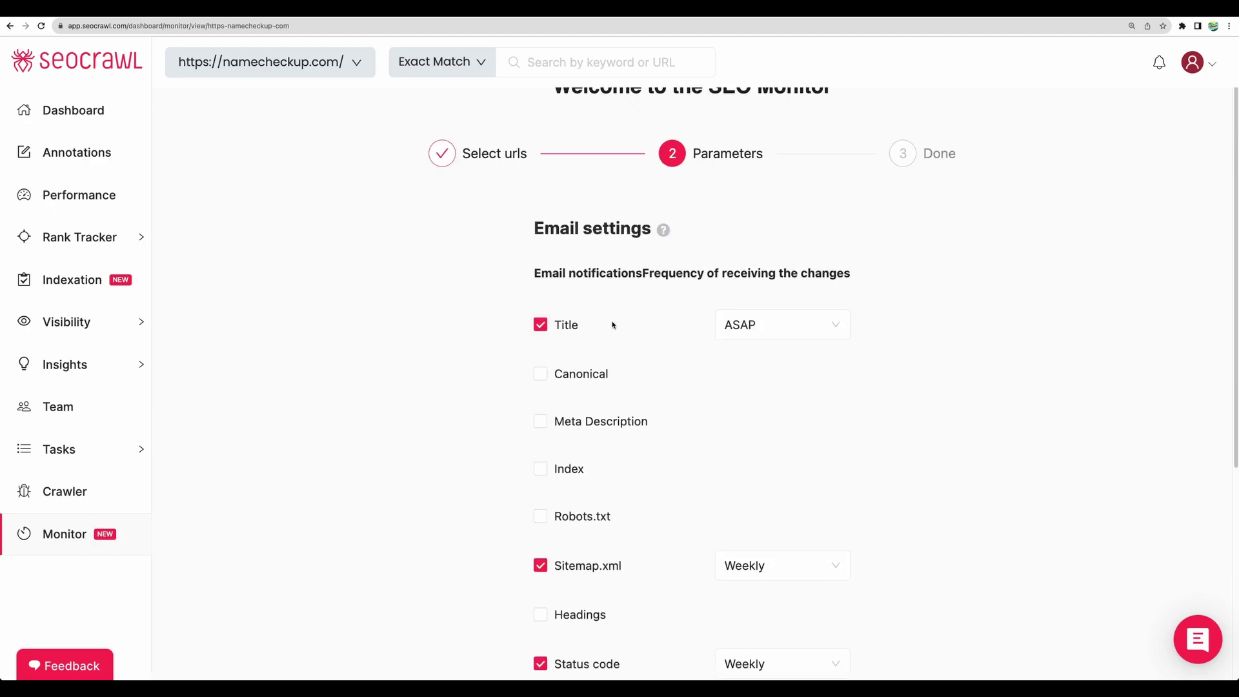
{"action": "left_click", "coordinate": [794, 326]}
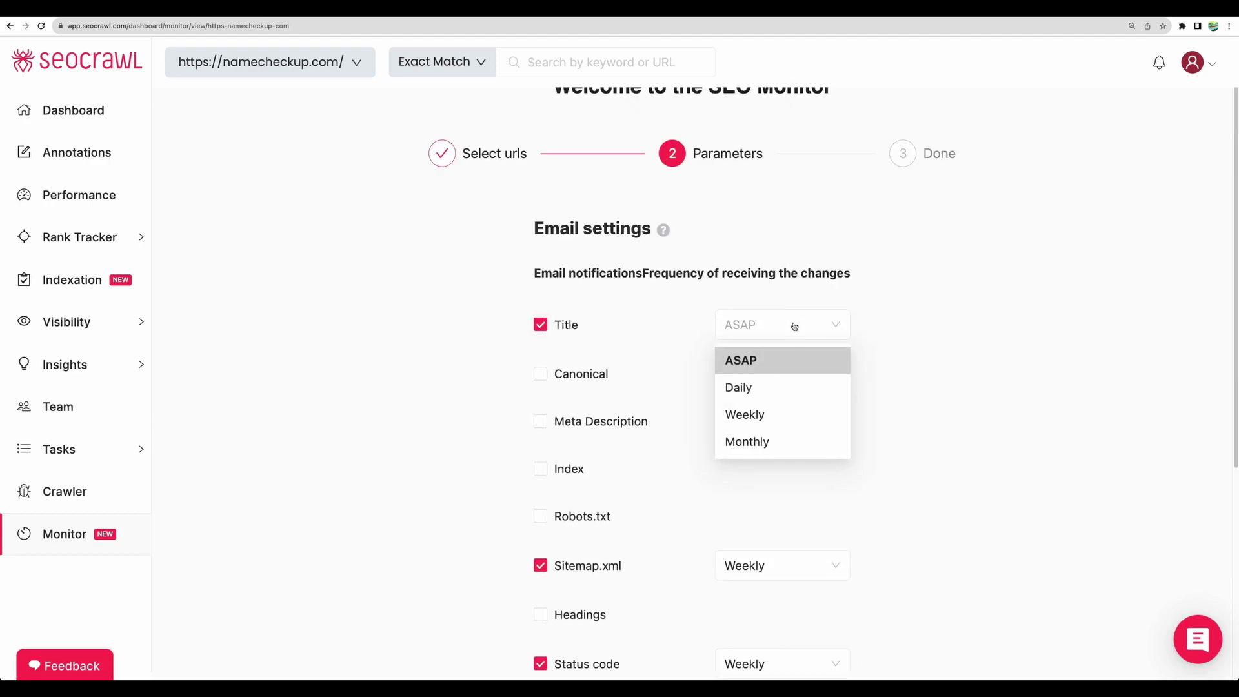
{"action": "left_click", "coordinate": [788, 359]}
Finish the parameters step and run the SEO Monitor.
{"action": "scroll", "coordinate": [791, 671], "scroll_direction": "down", "scroll_amount": 5}
{"action": "left_click", "coordinate": [791, 662]}
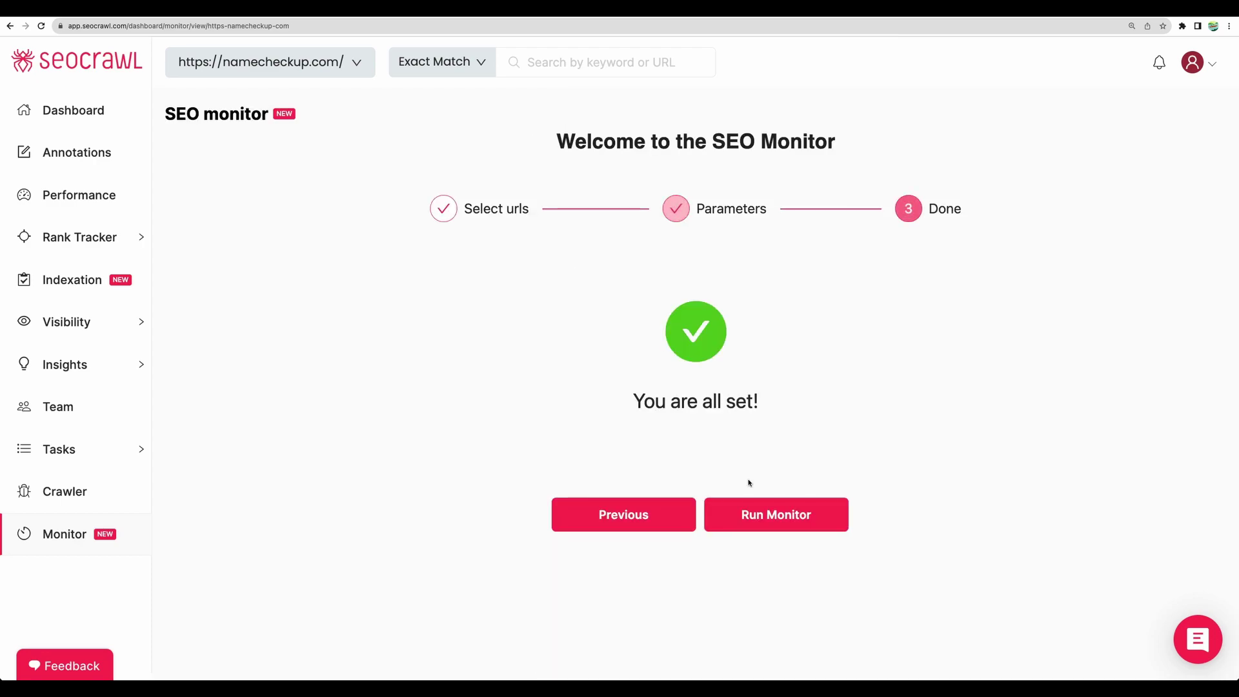
{"action": "left_click", "coordinate": [786, 515]}
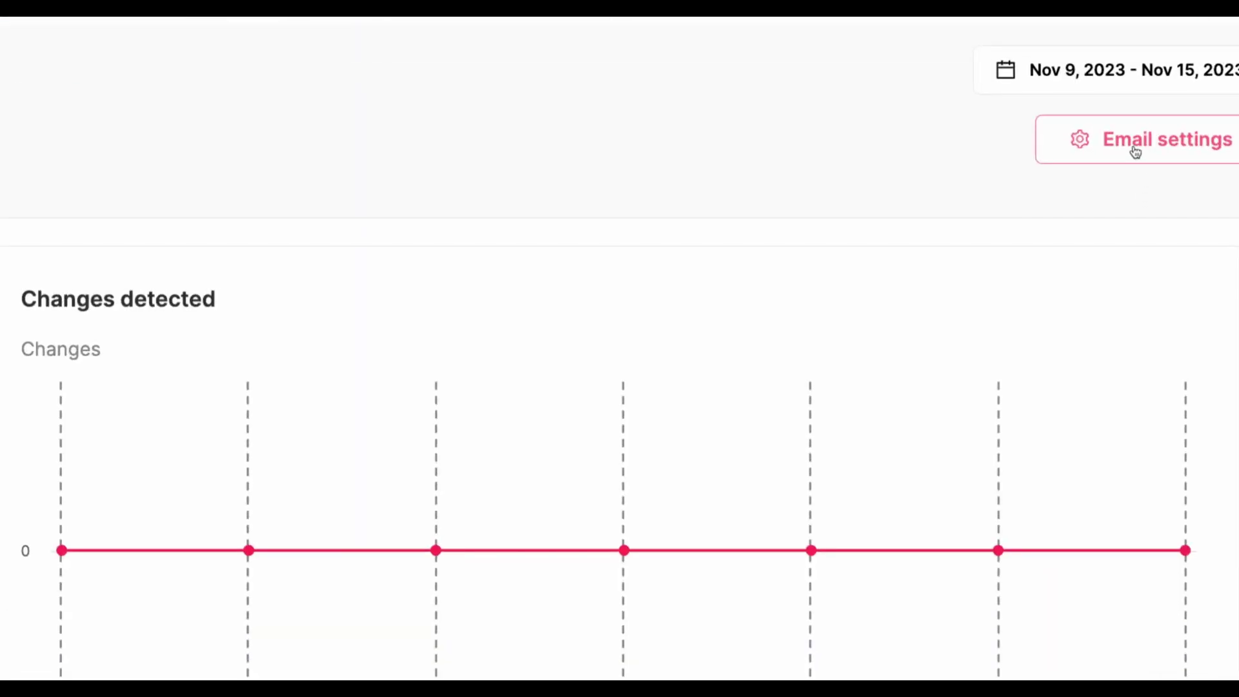
Bring up the email notification settings help and highlight part of its explanation.
{"action": "left_click", "coordinate": [1135, 151]}
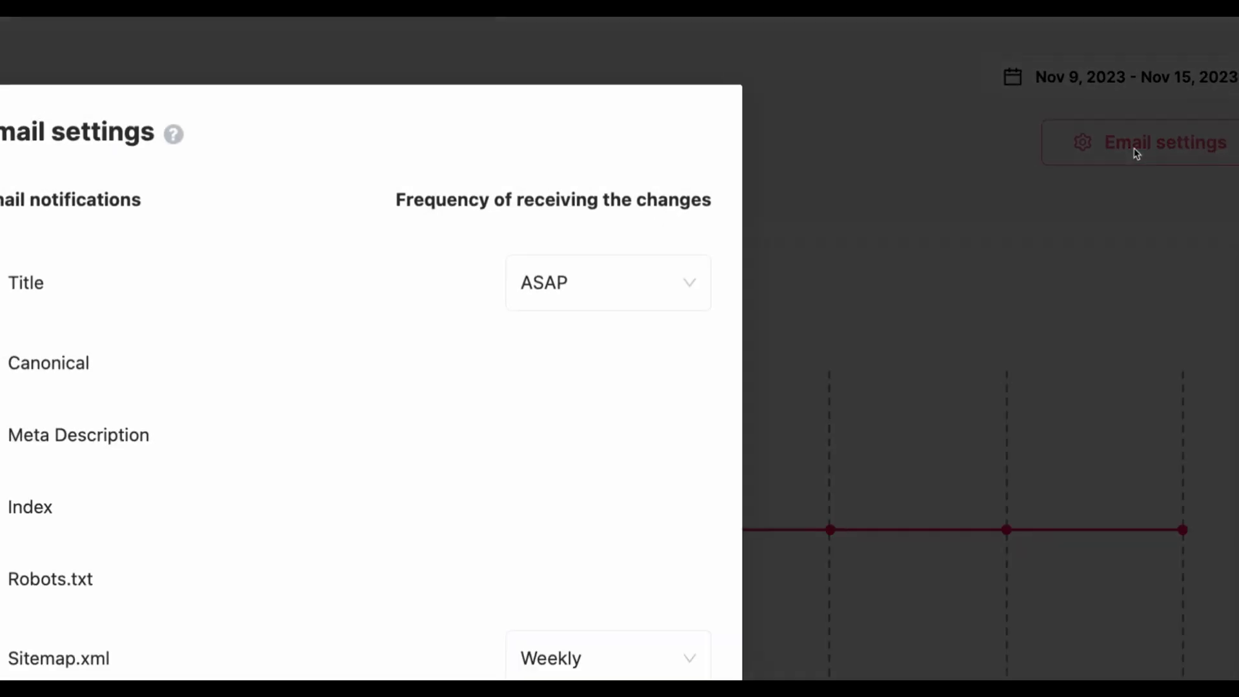
{"action": "mouse_move", "coordinate": [116, 132]}
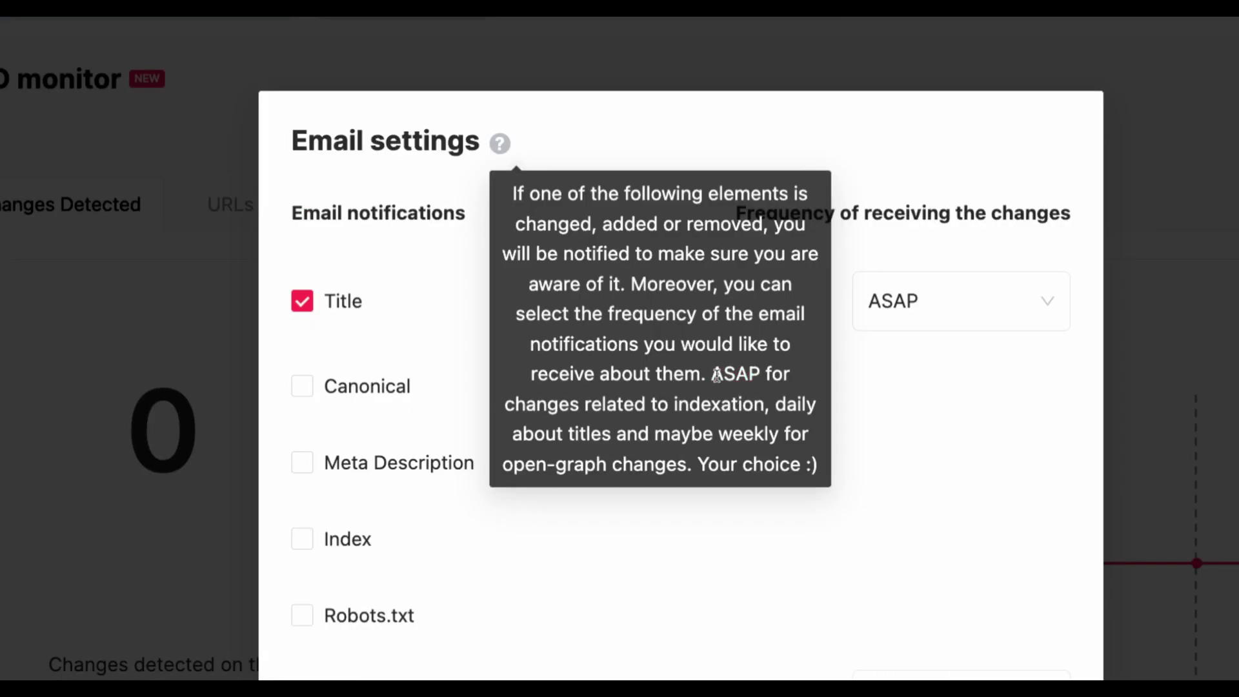
{"action": "left_click_drag", "start_coordinate": [546, 405], "coordinate": [776, 403]}
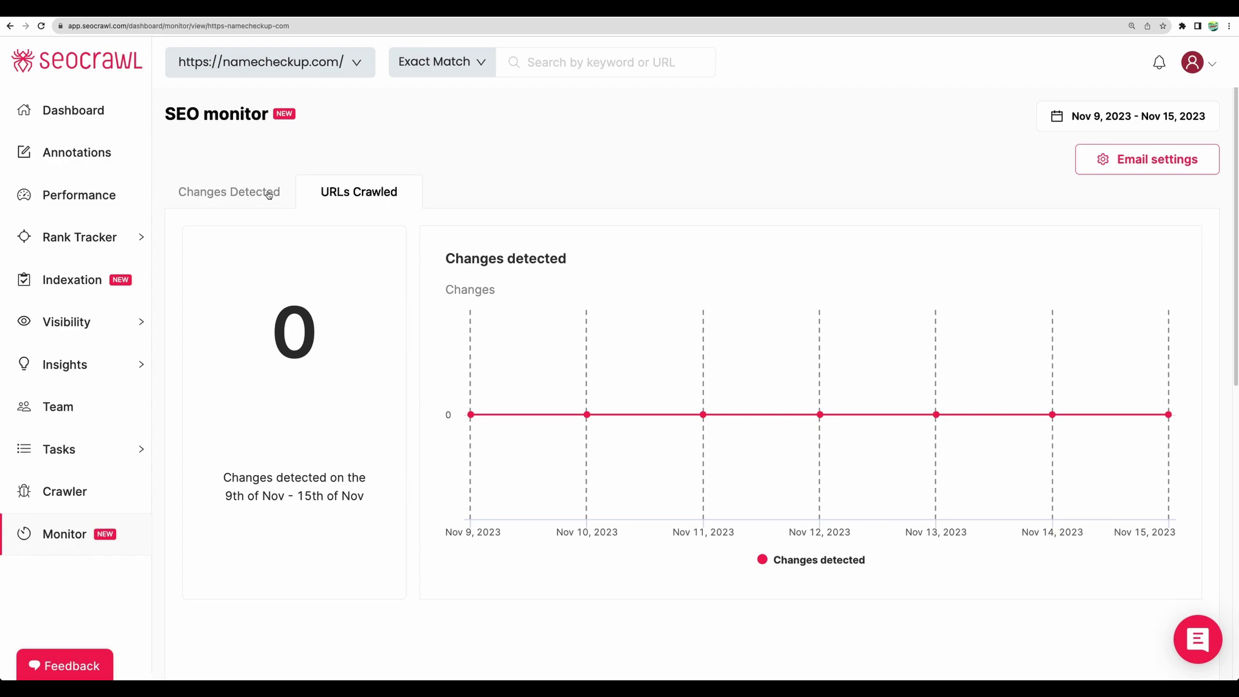
Scroll through the URLs Crawled table for namecheckup.com, every URL showing 0 issues.
{"action": "scroll", "coordinate": [548, 170], "scroll_direction": "down", "scroll_amount": 8}
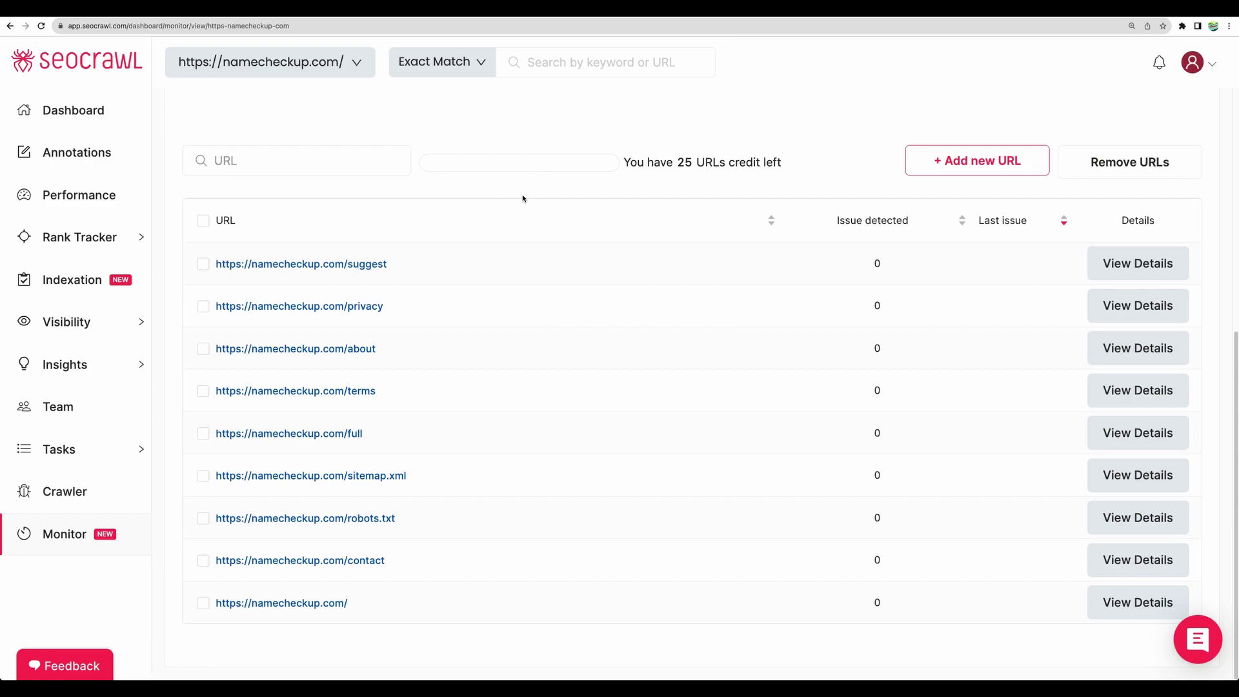
{"action": "scroll", "coordinate": [232, 147], "scroll_direction": "up", "scroll_amount": 8}
{"action": "left_click_drag", "start_coordinate": [165, 111], "coordinate": [395, 124]}
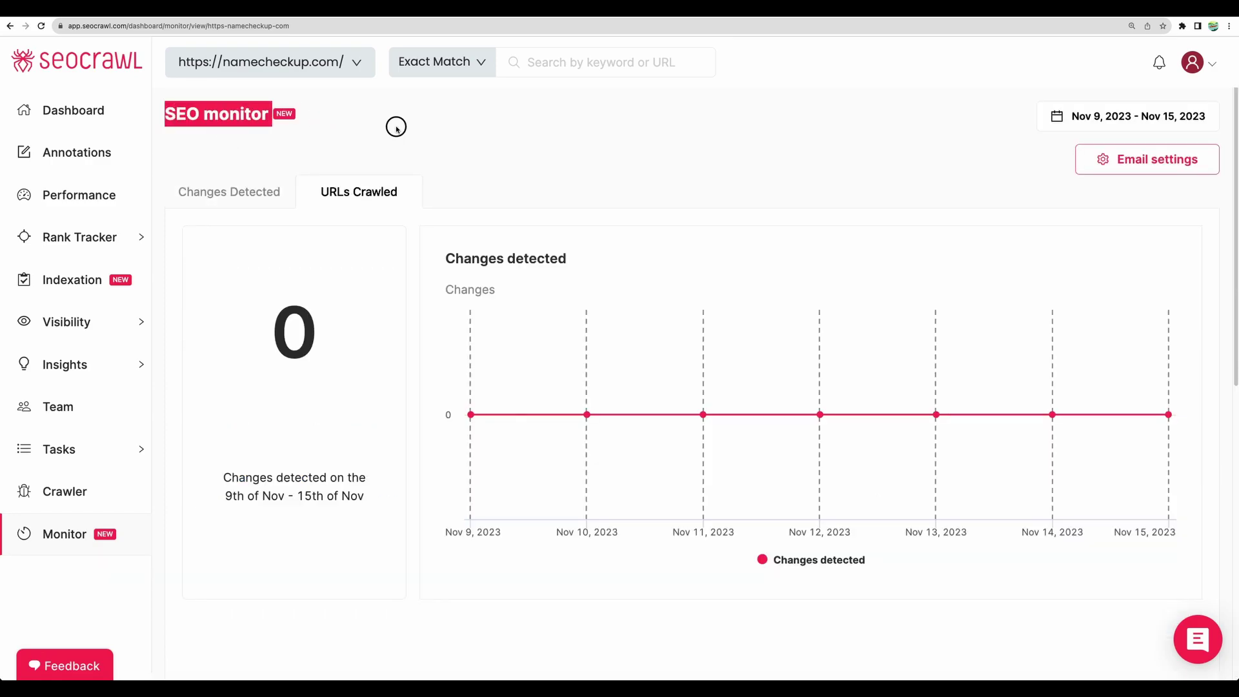
{"action": "scroll", "coordinate": [645, 272], "scroll_direction": "down", "scroll_amount": 7}
{"action": "scroll", "coordinate": [646, 272], "scroll_direction": "down", "scroll_amount": 1}
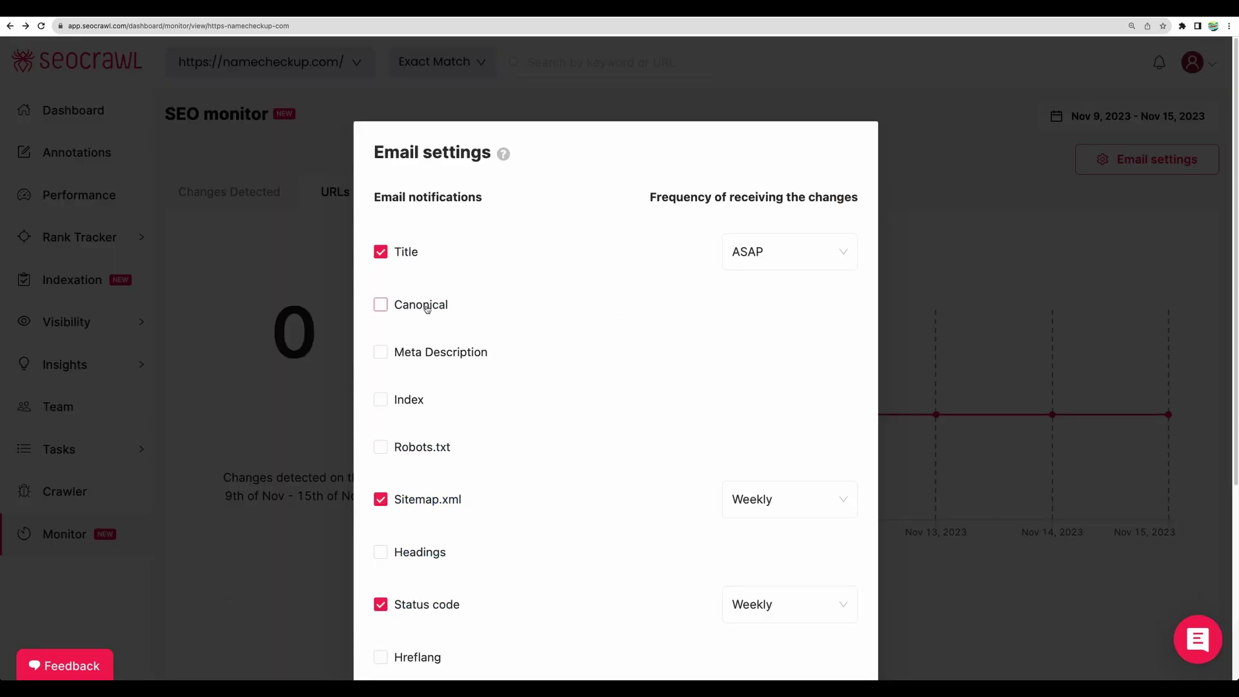
Enable Monthly email alerts for Analytics changes and apply the settings.
{"action": "scroll", "coordinate": [429, 308], "scroll_direction": "down", "scroll_amount": 2}
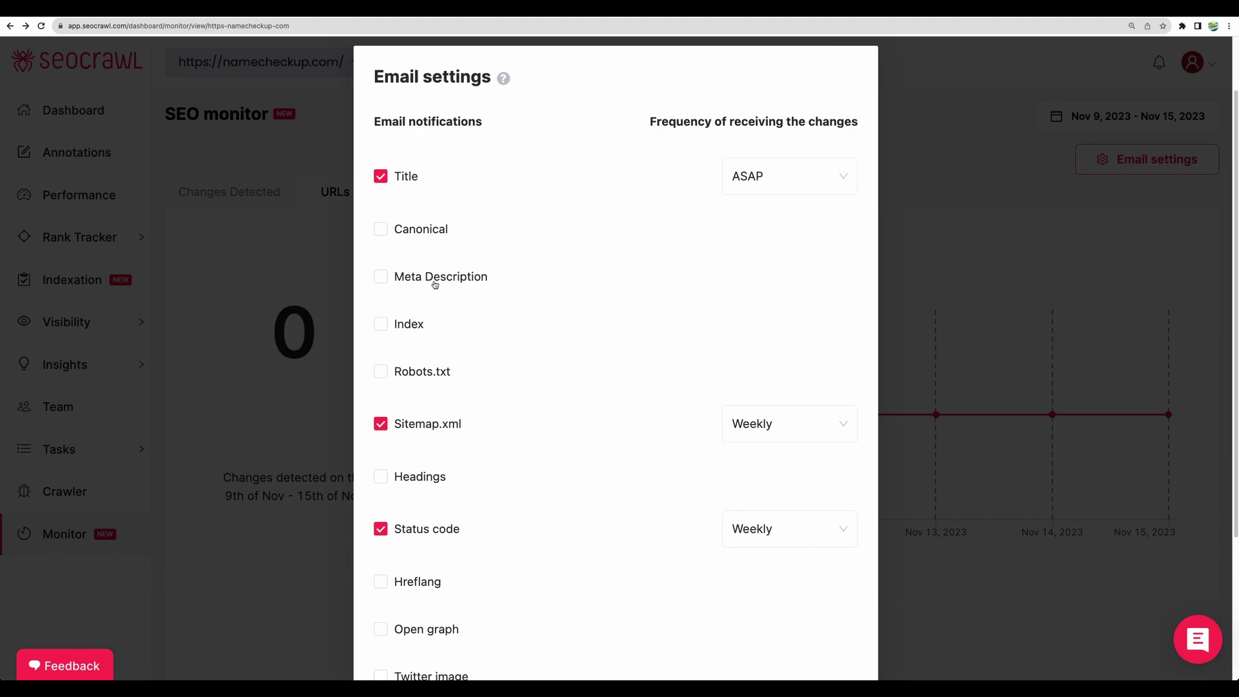
{"action": "scroll", "coordinate": [435, 280], "scroll_direction": "down", "scroll_amount": 5}
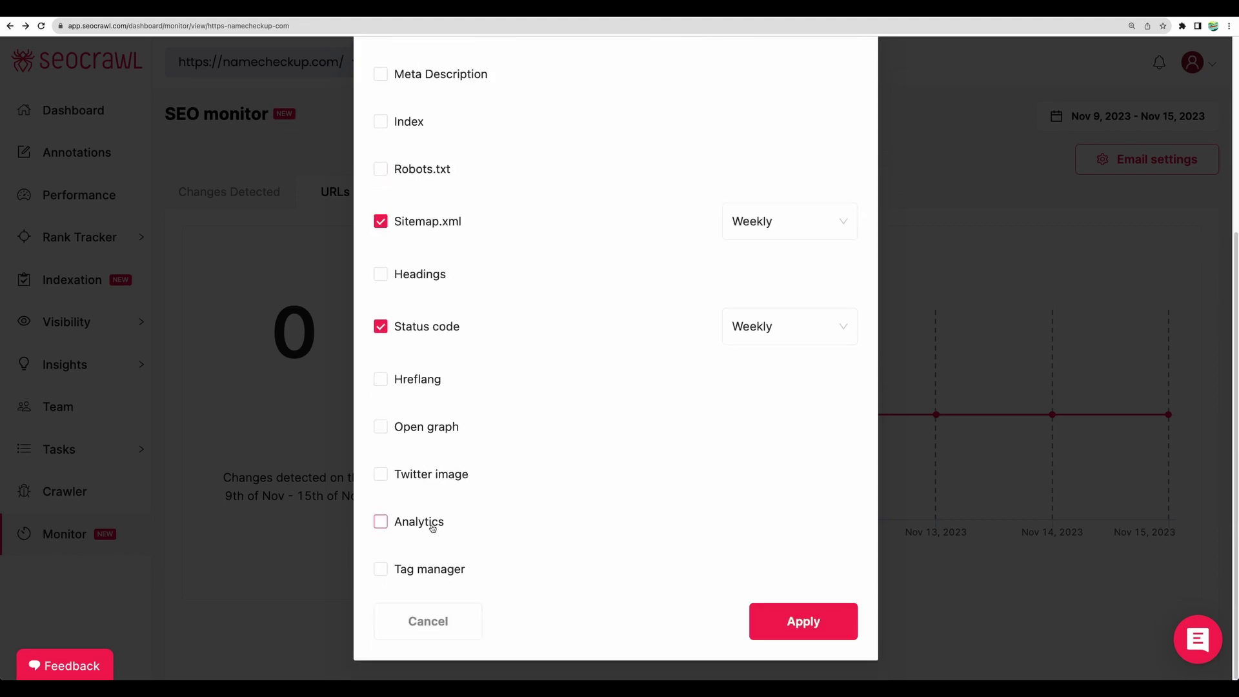
{"action": "left_click", "coordinate": [432, 527]}
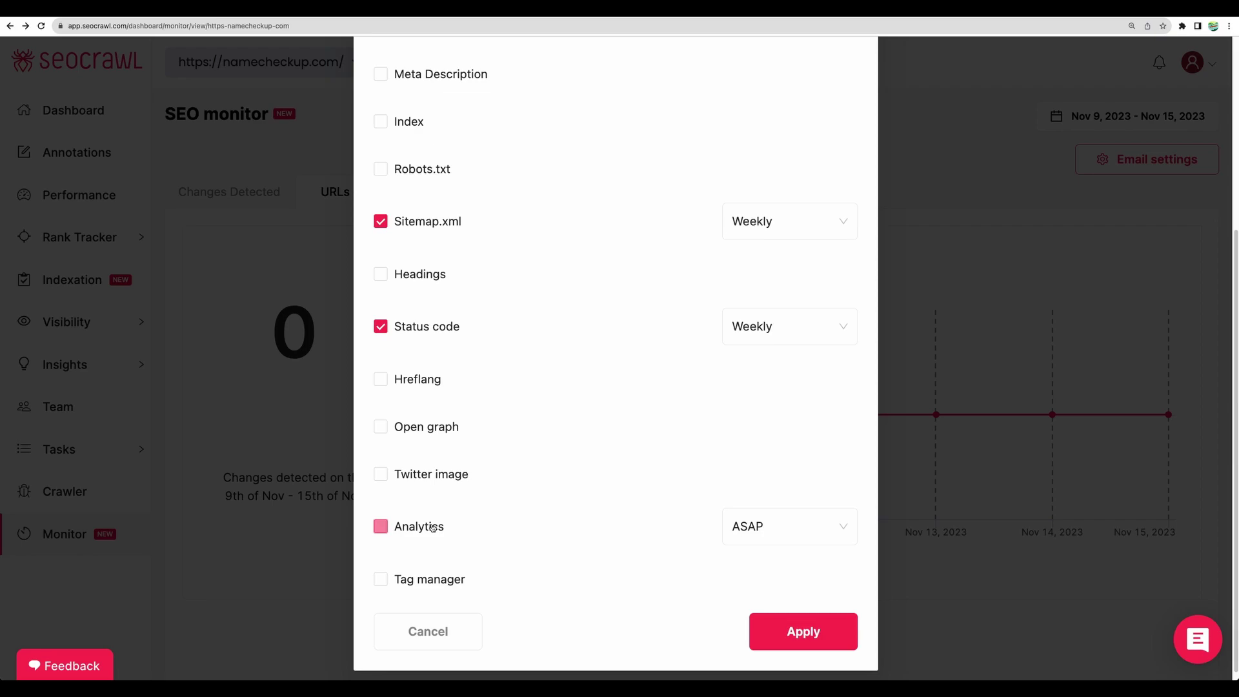
{"action": "left_click", "coordinate": [843, 533]}
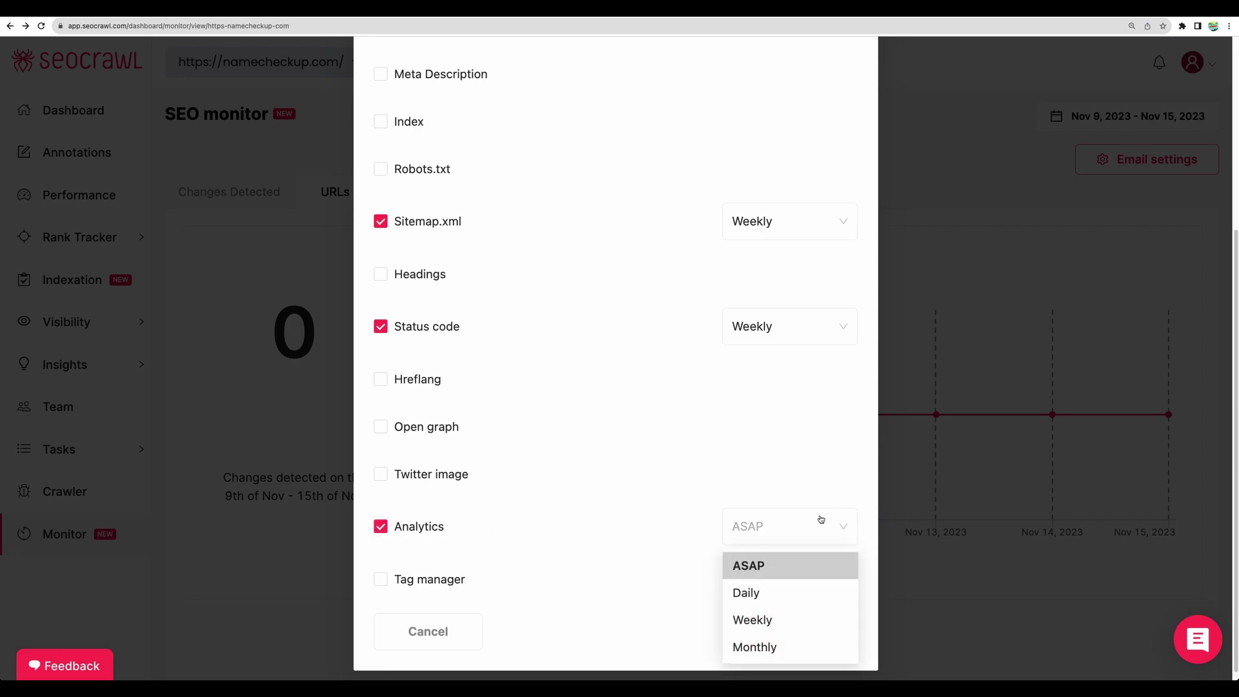
{"action": "left_click", "coordinate": [772, 647]}
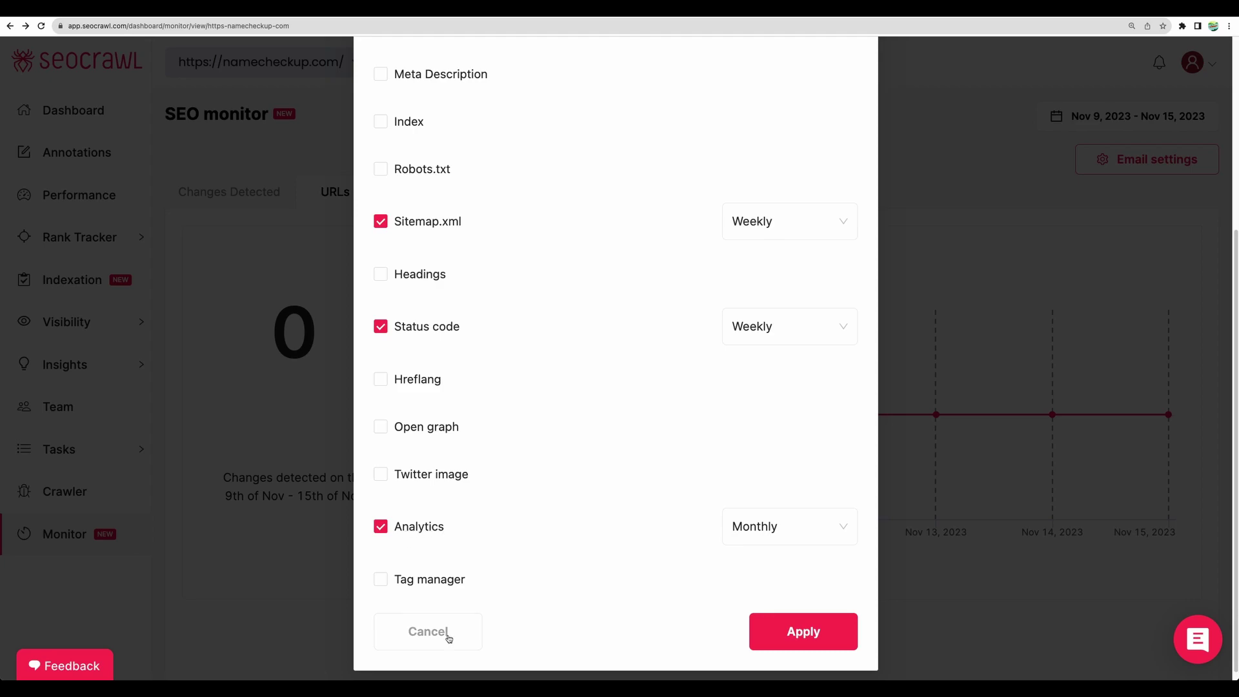
{"action": "left_click", "coordinate": [819, 632]}
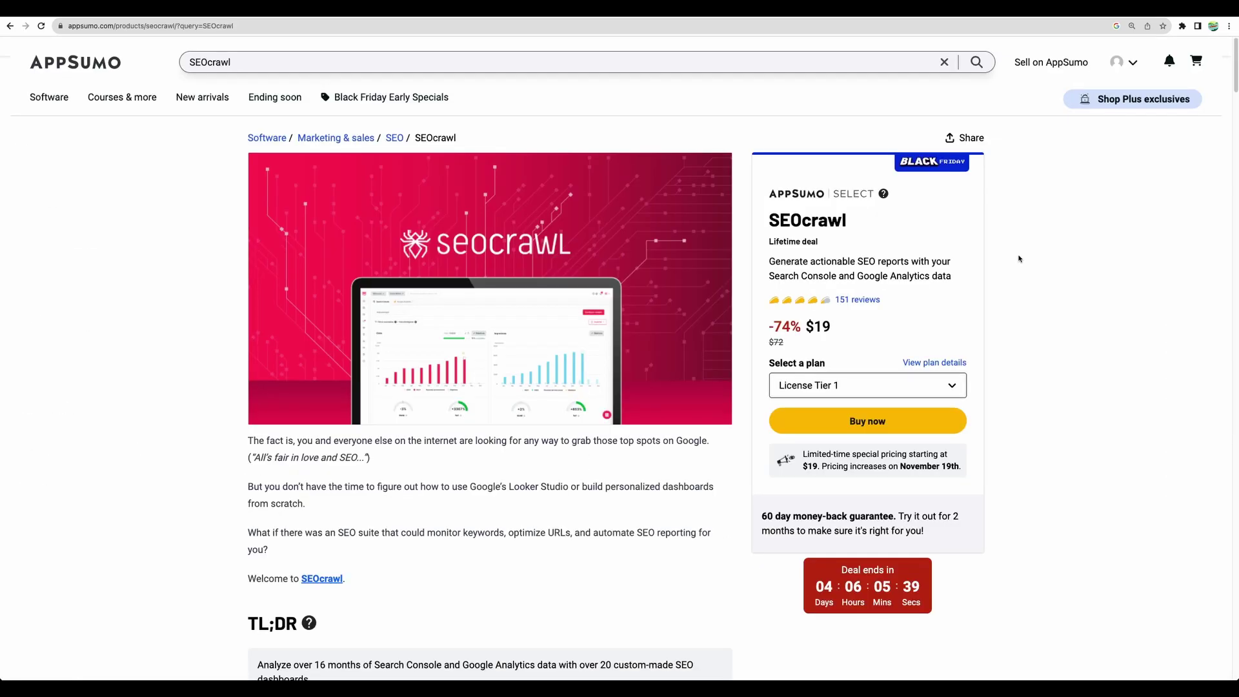
{"action": "key", "text": "ctrl+plus"}
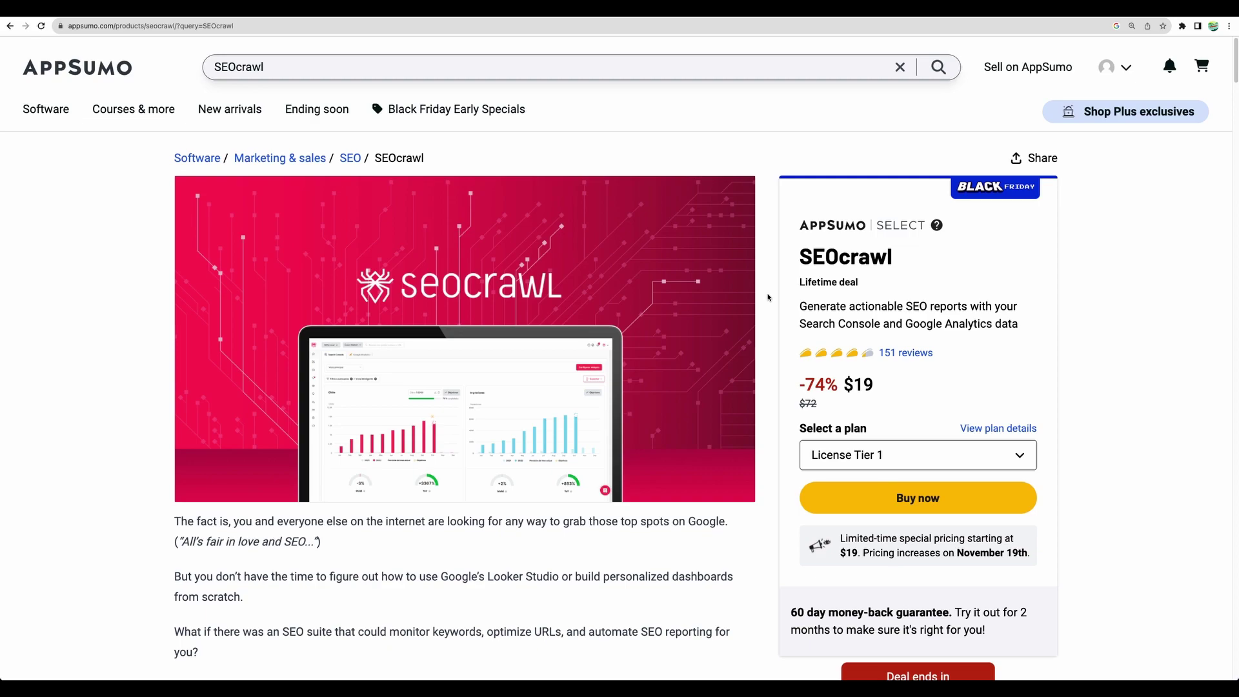
{"action": "scroll", "coordinate": [773, 308], "scroll_direction": "down", "scroll_amount": 1}
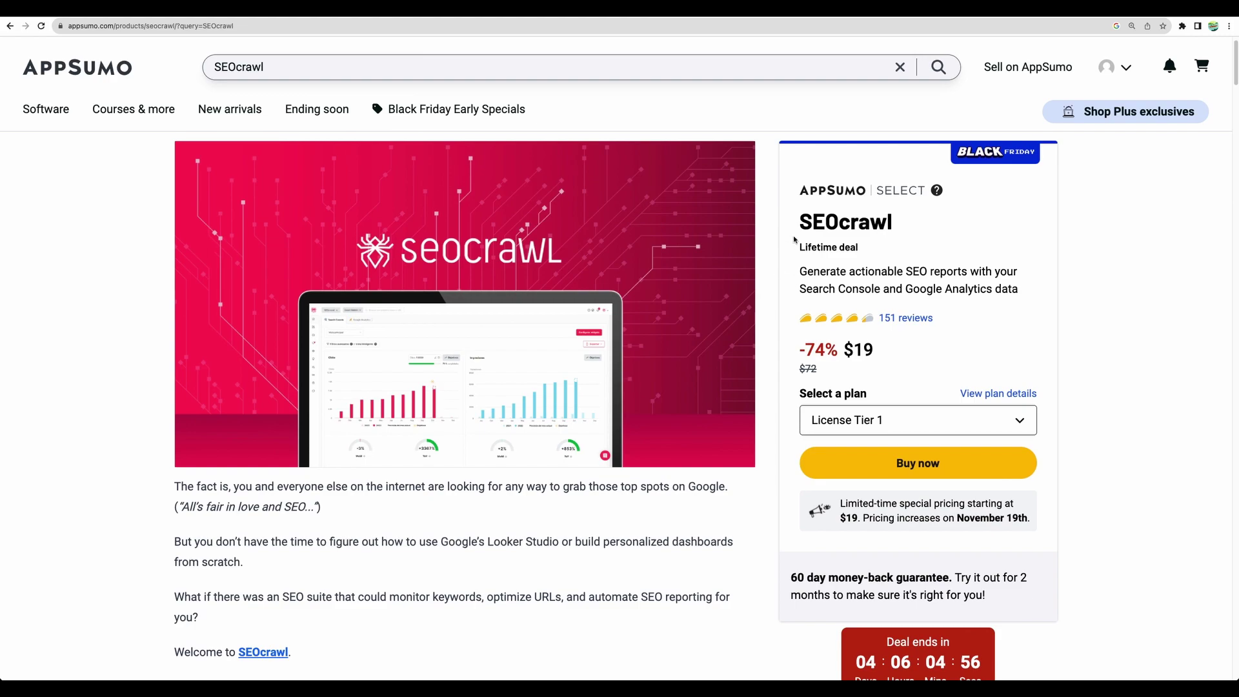
{"action": "left_click_drag", "start_coordinate": [794, 239], "coordinate": [907, 226]}
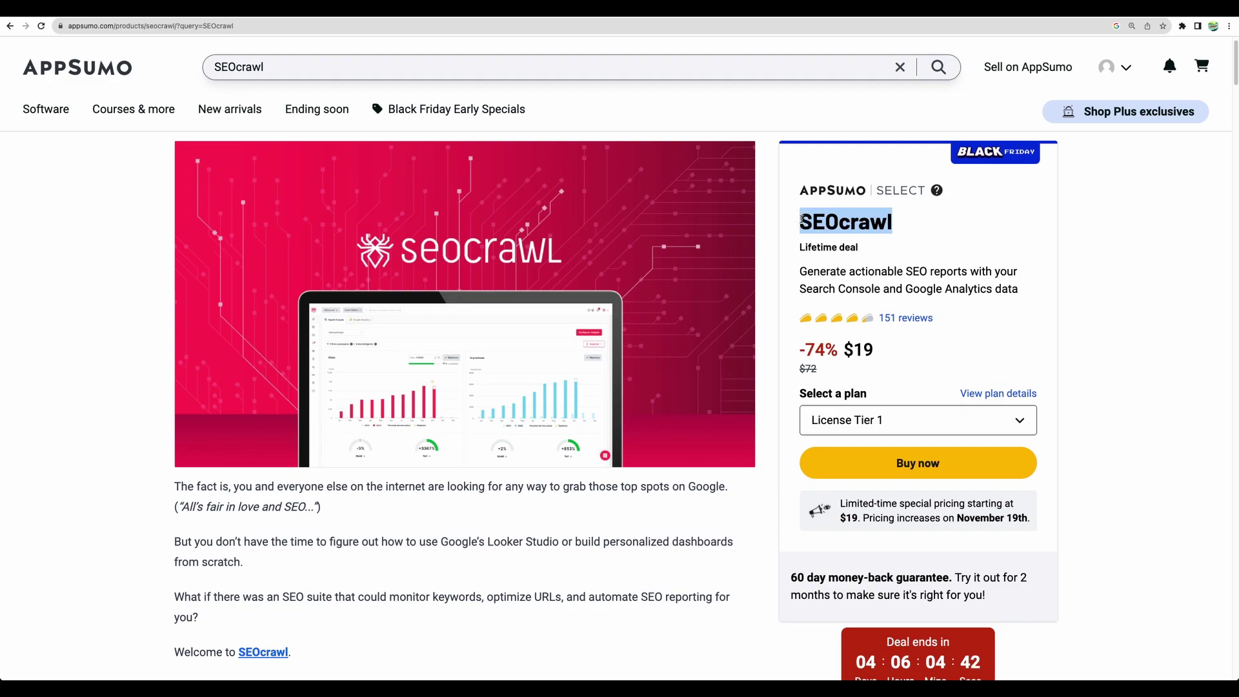
{"action": "left_click_drag", "start_coordinate": [802, 219], "coordinate": [835, 220]}
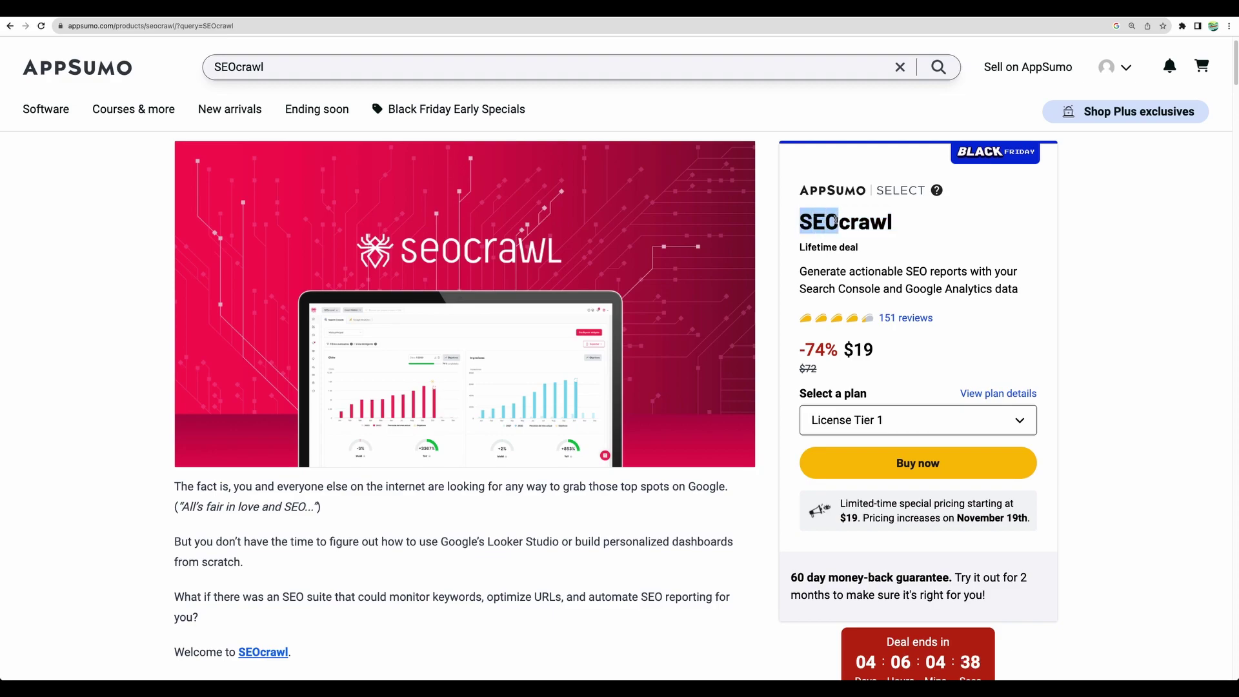
{"action": "scroll", "coordinate": [815, 242], "scroll_direction": "down", "scroll_amount": 2}
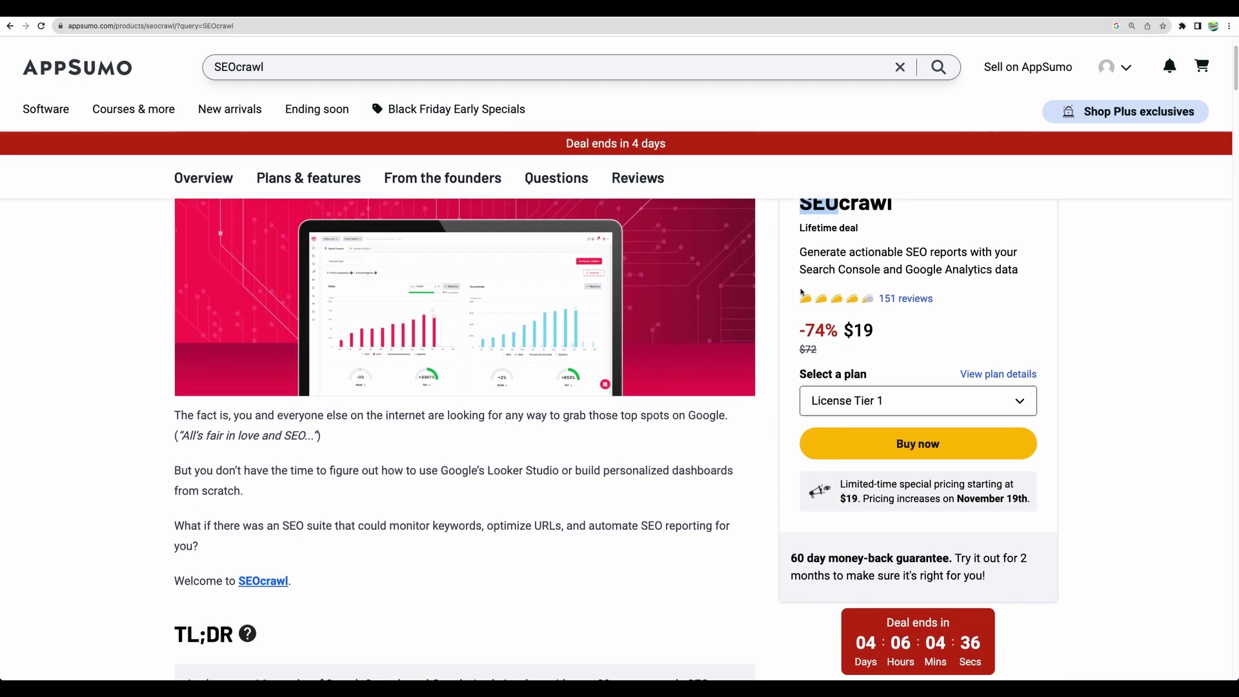
{"action": "scroll", "coordinate": [606, 429], "scroll_direction": "down", "scroll_amount": 3}
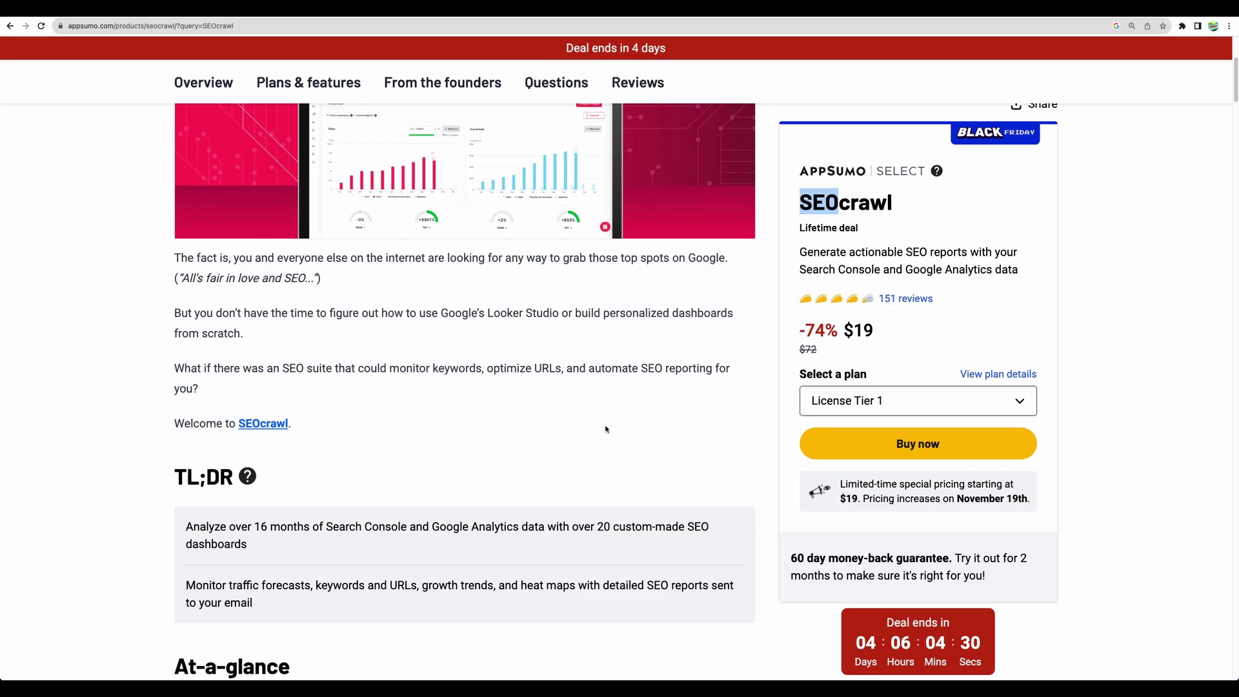
{"action": "scroll", "coordinate": [606, 429], "scroll_direction": "down", "scroll_amount": 3}
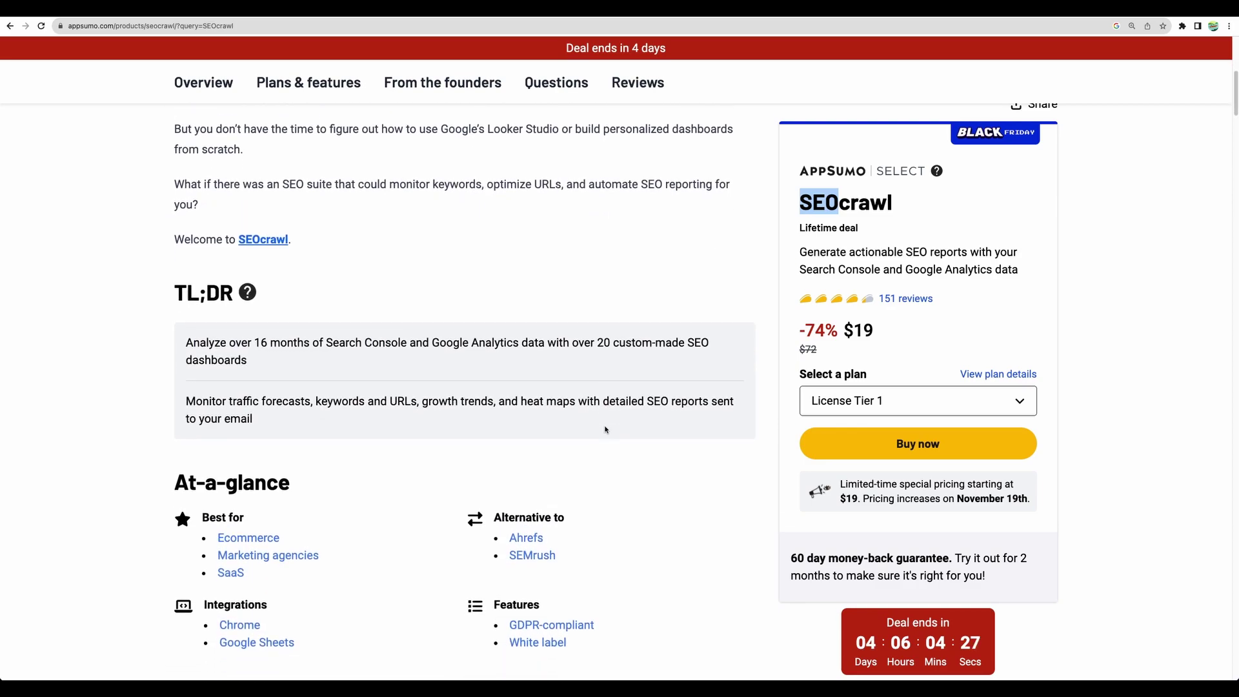
{"action": "scroll", "coordinate": [606, 429], "scroll_direction": "down", "scroll_amount": 4}
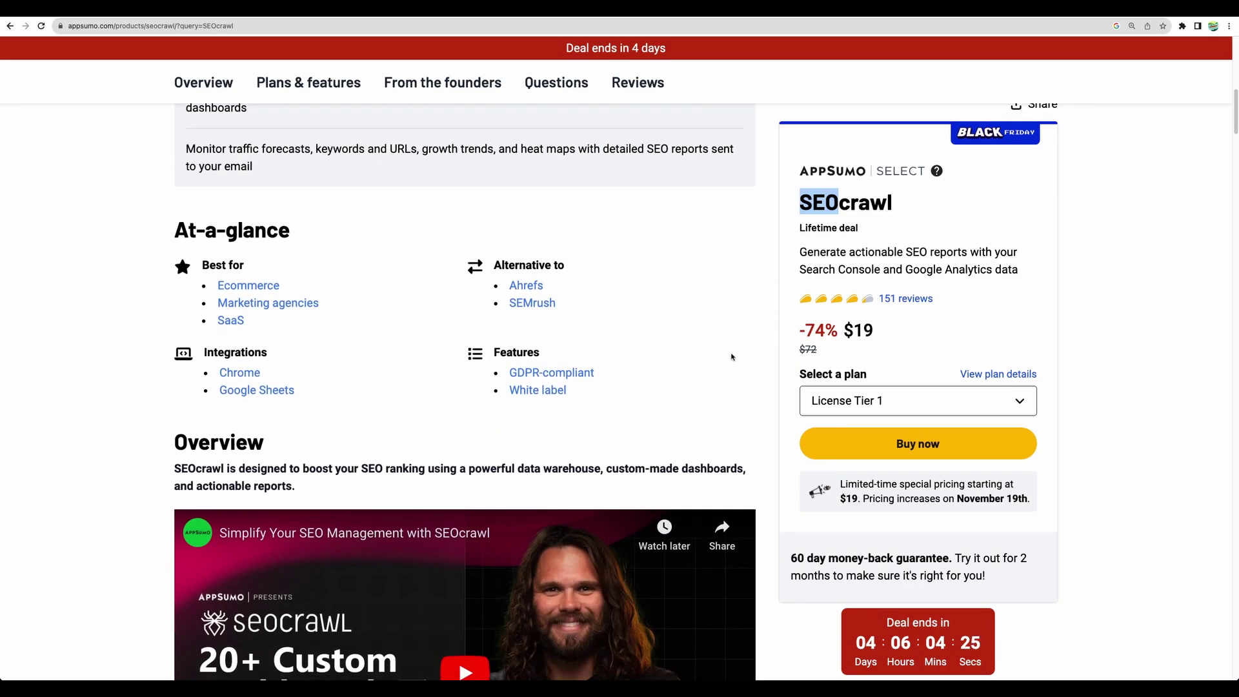
{"action": "scroll", "coordinate": [731, 357], "scroll_direction": "up", "scroll_amount": 10}
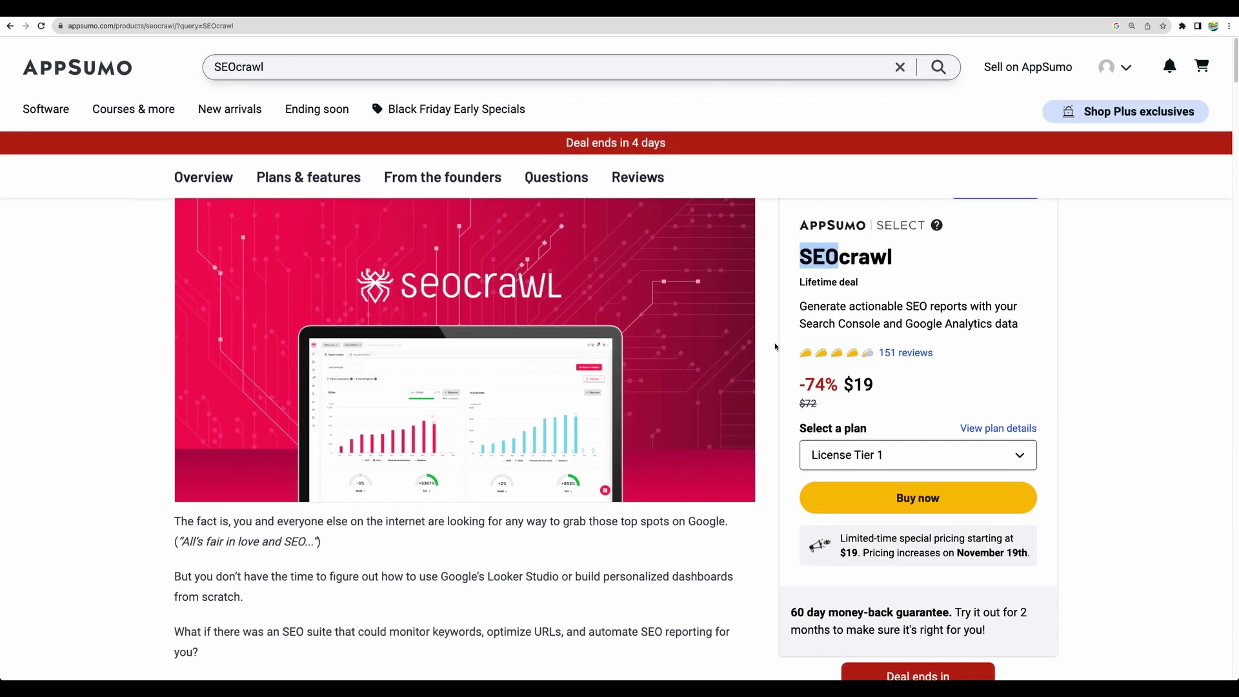
{"action": "left_click", "coordinate": [808, 261]}
{"action": "left_click_drag", "start_coordinate": [799, 259], "coordinate": [898, 260]}
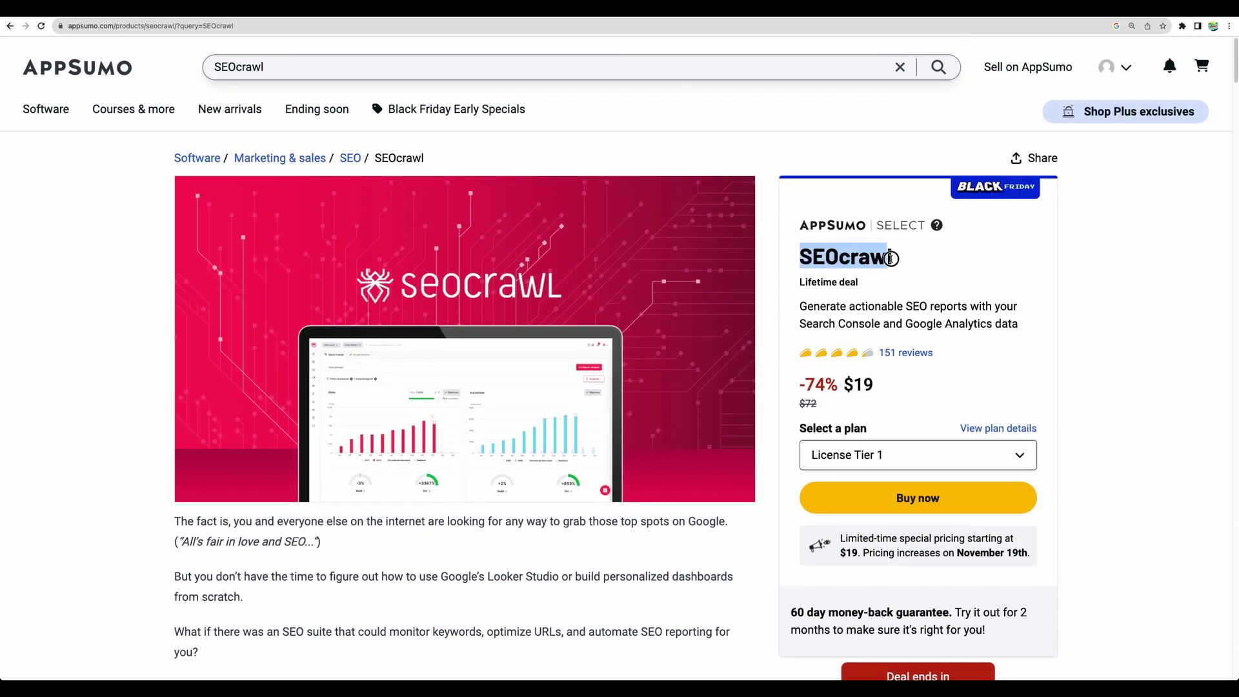
{"action": "left_click", "coordinate": [790, 261]}
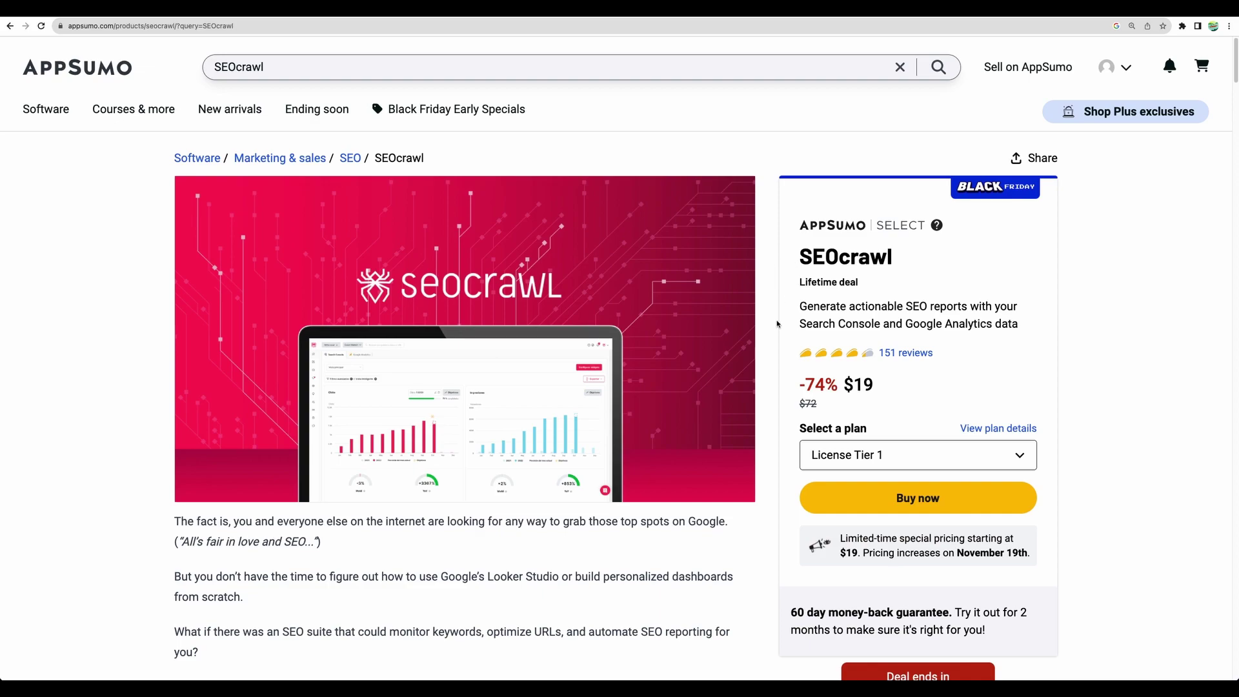
{"action": "scroll", "coordinate": [776, 330], "scroll_direction": "down", "scroll_amount": 4}
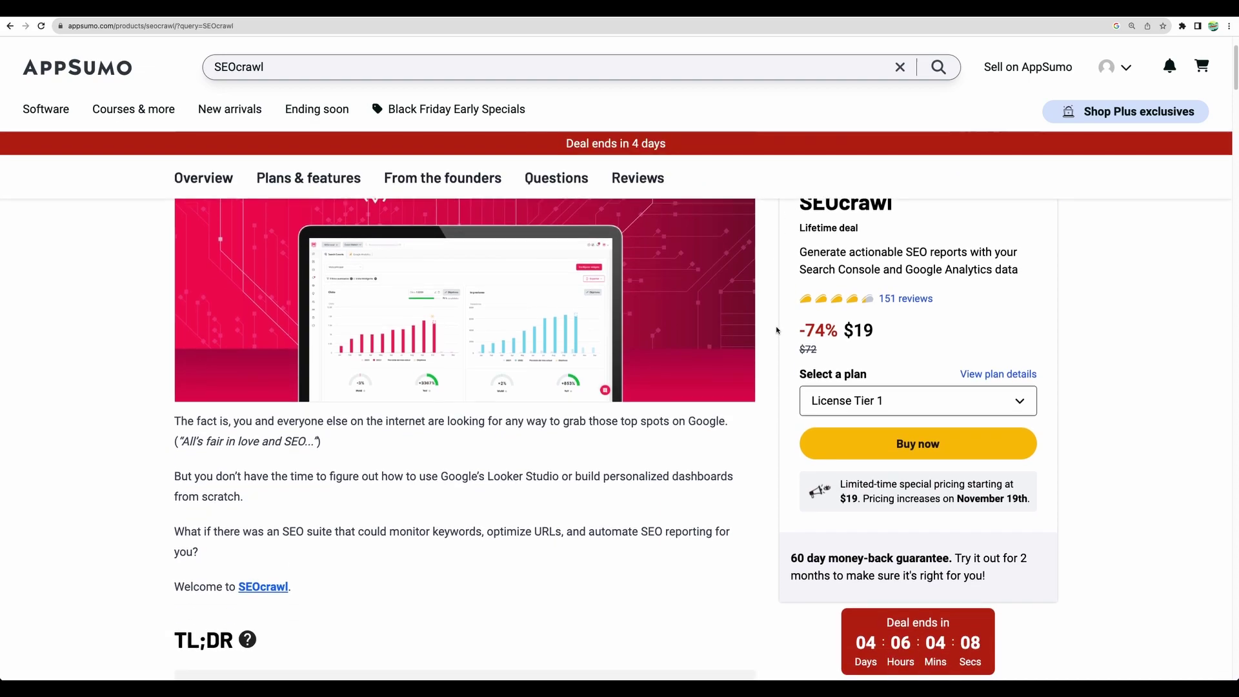
{"action": "scroll", "coordinate": [777, 330], "scroll_direction": "up", "scroll_amount": 4}
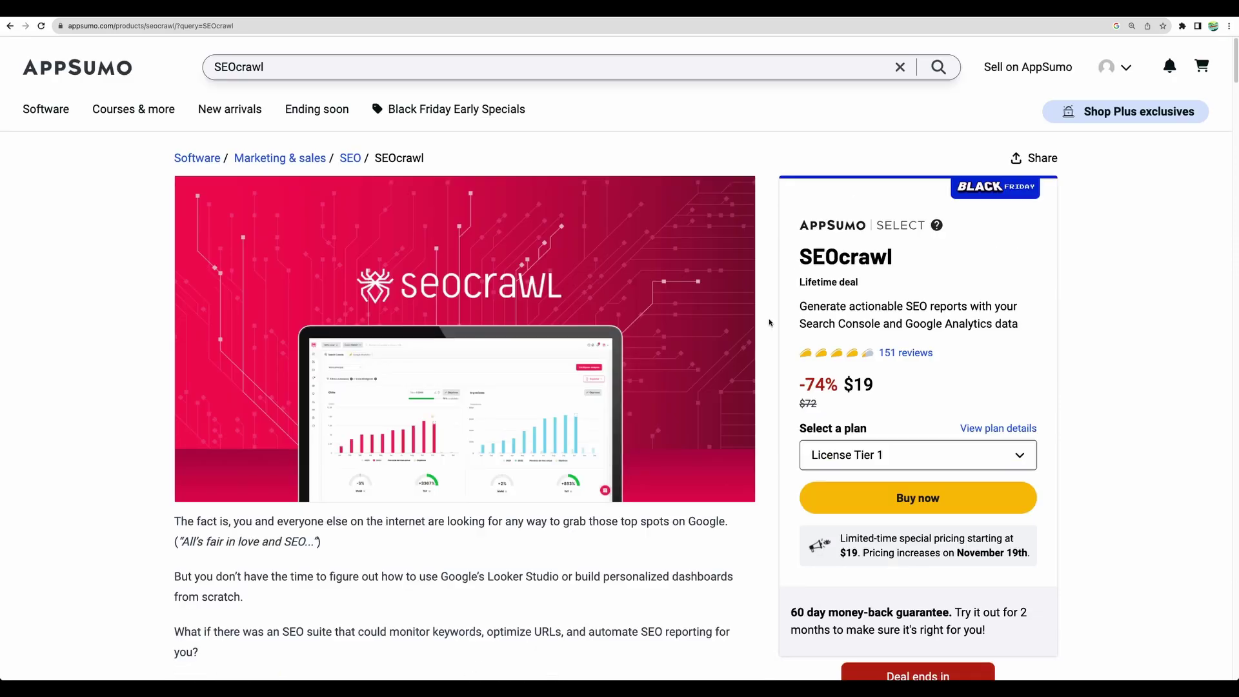
{"action": "scroll", "coordinate": [769, 336], "scroll_direction": "down", "scroll_amount": 3}
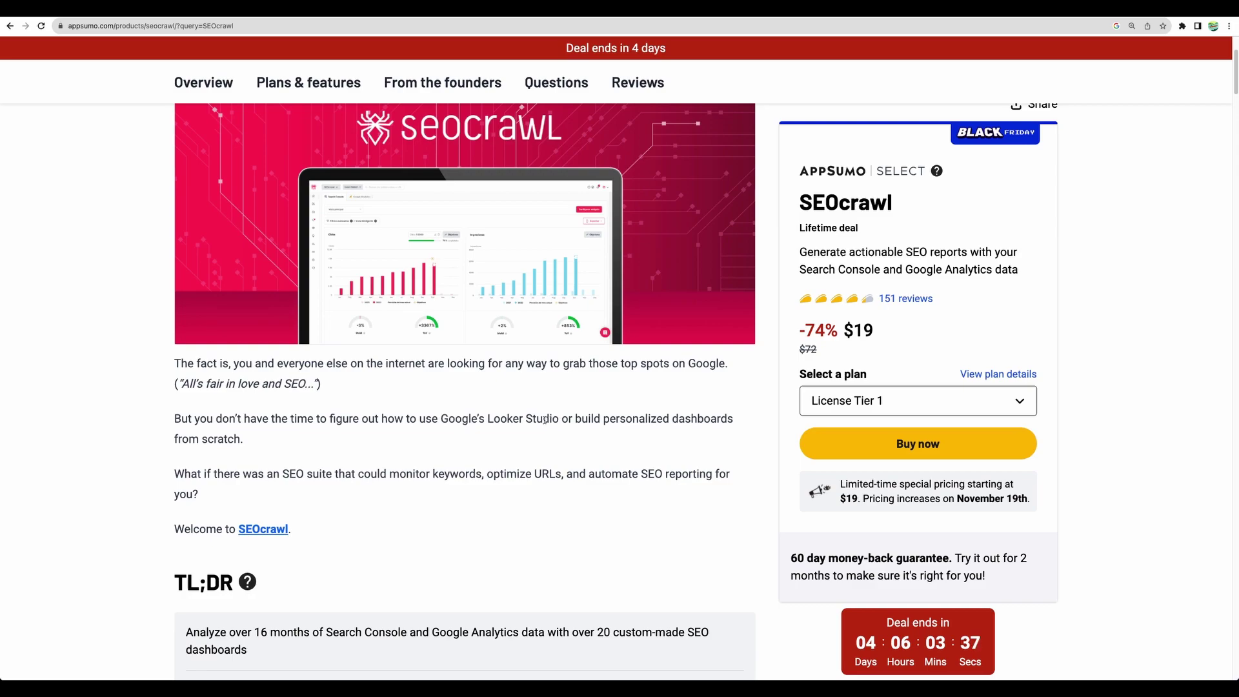
{"action": "scroll", "coordinate": [547, 420], "scroll_direction": "down", "scroll_amount": 1}
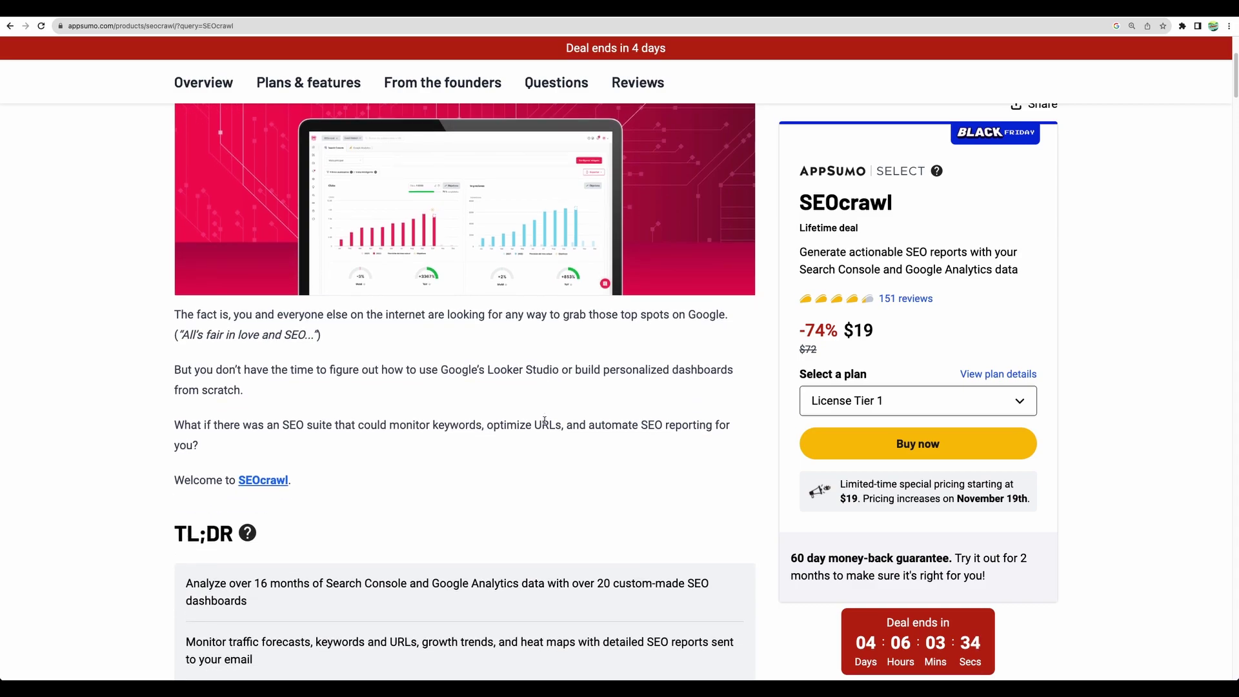
{"action": "scroll", "coordinate": [545, 420], "scroll_direction": "up", "scroll_amount": 4}
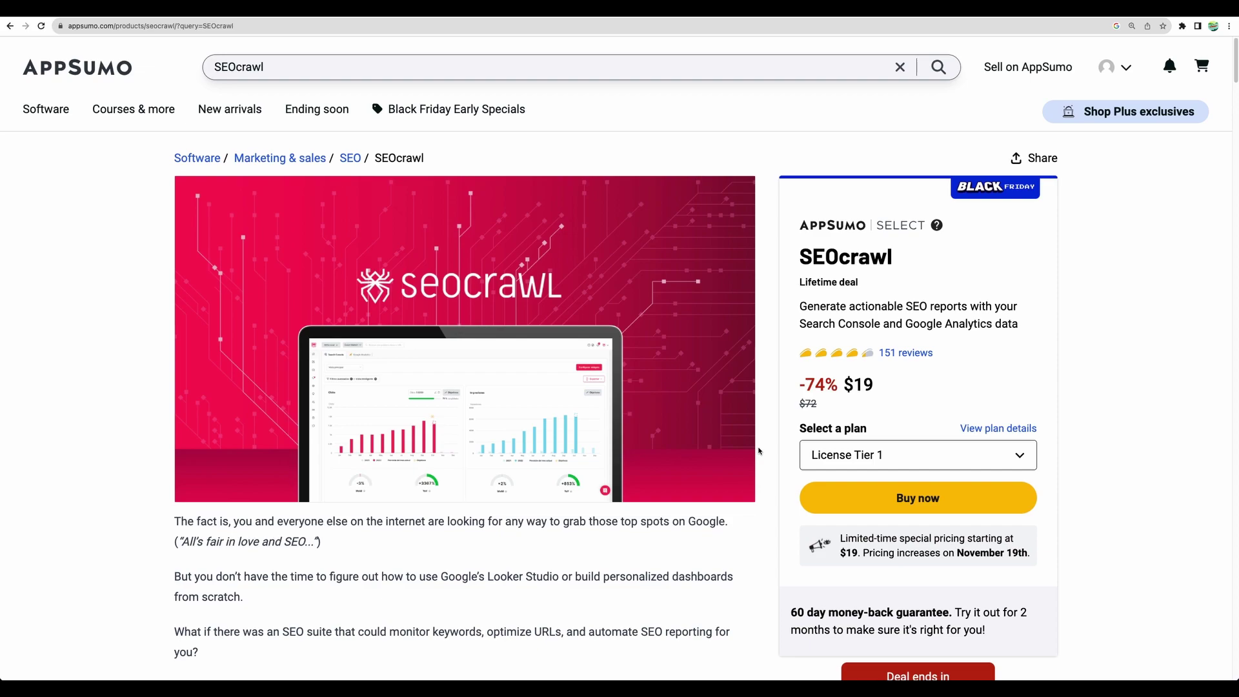
{"action": "scroll", "coordinate": [760, 451], "scroll_direction": "down", "scroll_amount": 7}
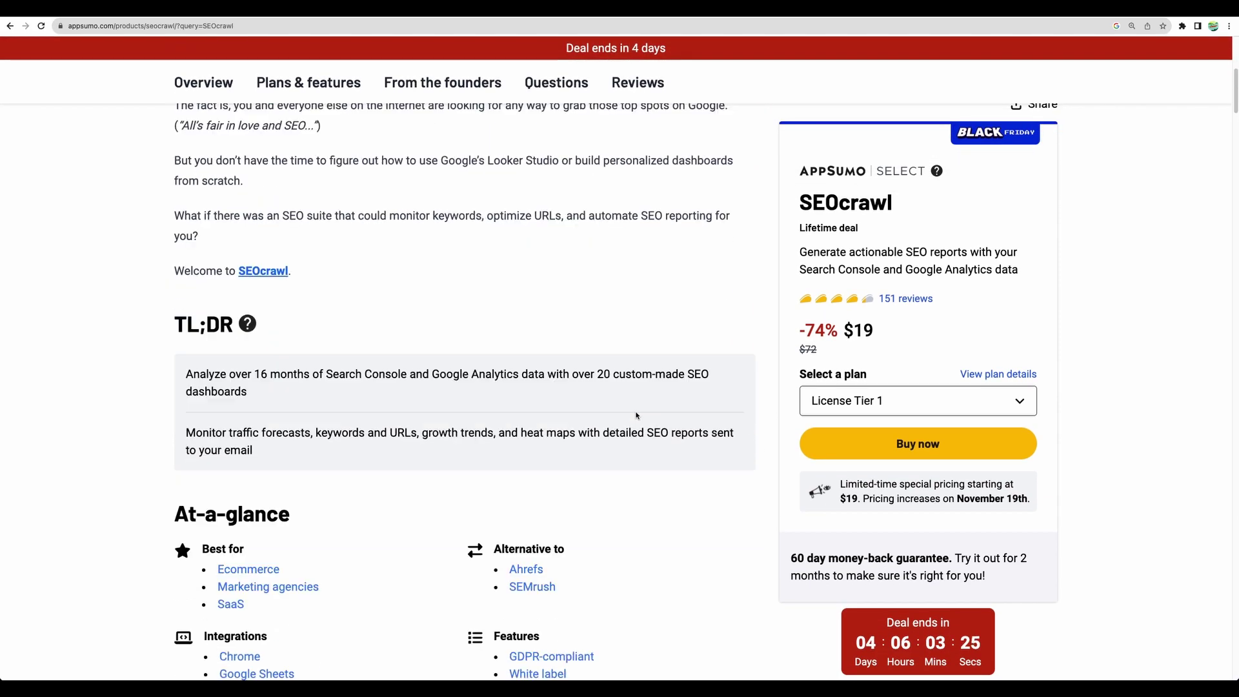
{"action": "scroll", "coordinate": [636, 415], "scroll_direction": "down", "scroll_amount": 1}
{"action": "scroll", "coordinate": [769, 286], "scroll_direction": "up", "scroll_amount": 8}
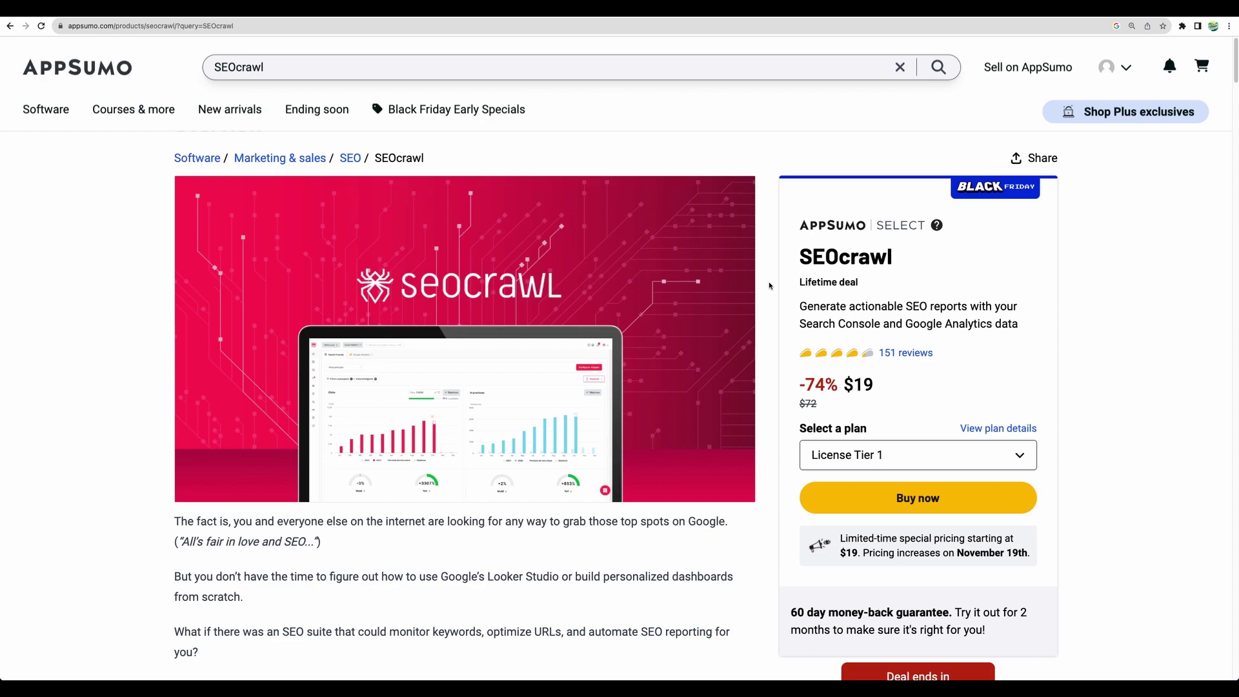
{"action": "scroll", "coordinate": [769, 285], "scroll_direction": "down", "scroll_amount": 2}
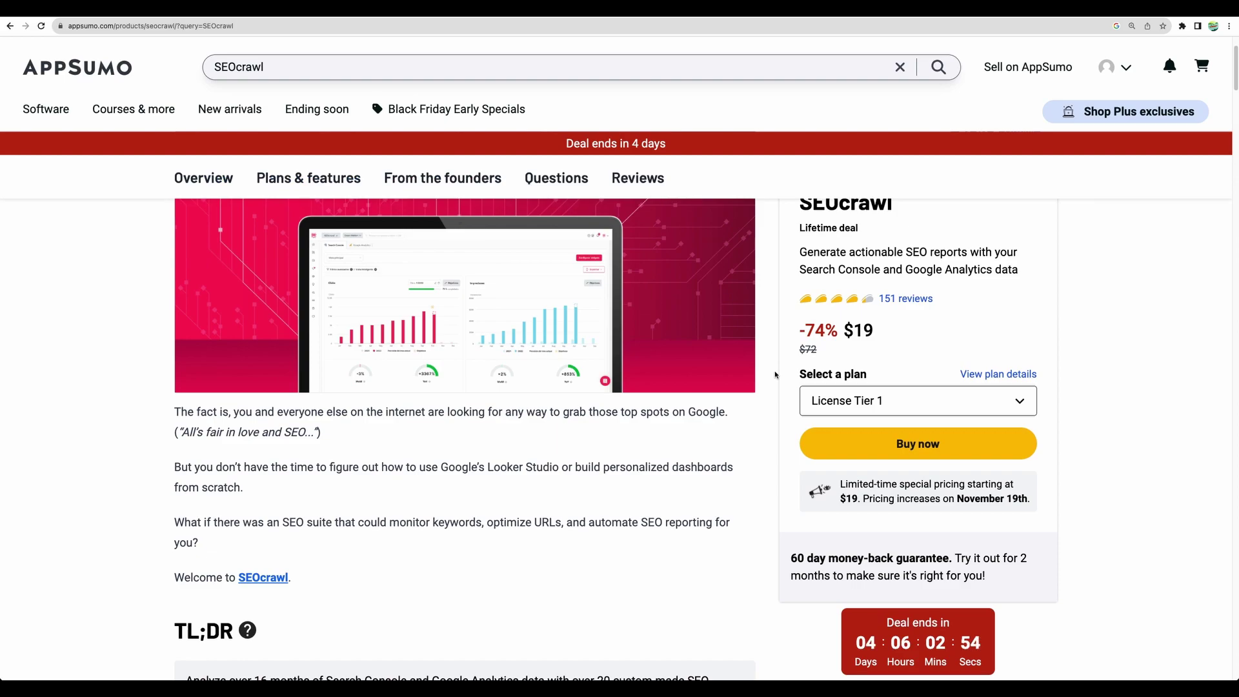
{"action": "triple_click", "coordinate": [842, 499]}
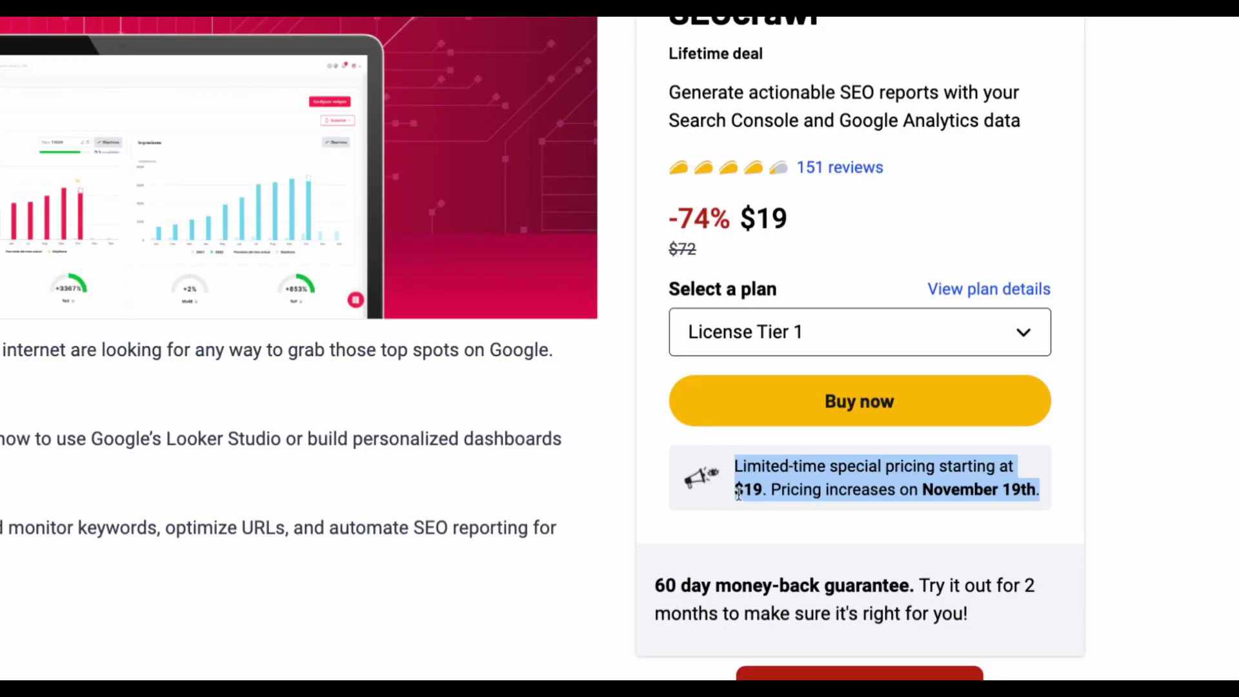